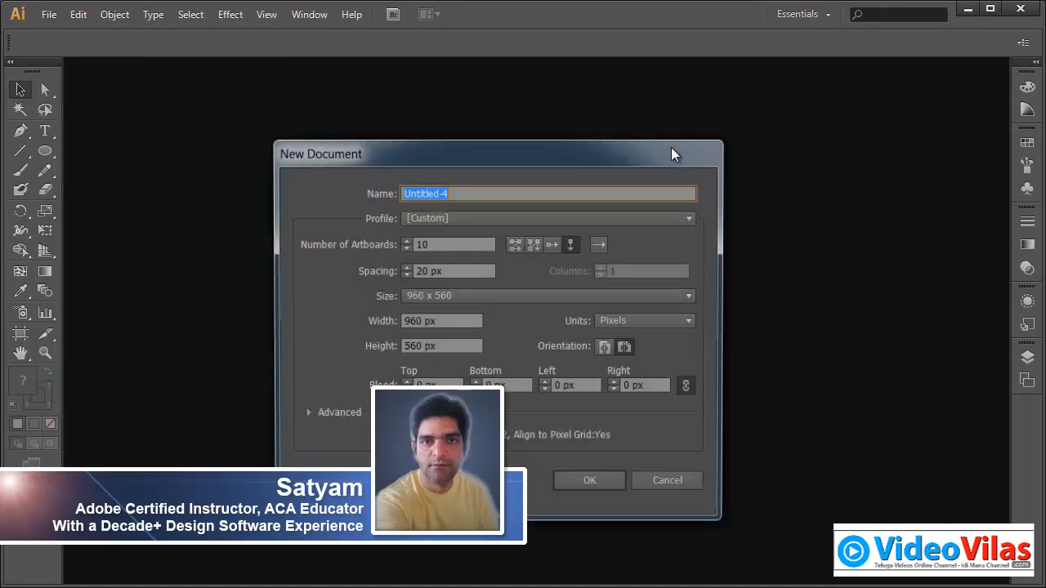
Step: Create the ten-artboard 960 x 560 px document and close it
{"action": "left_click", "coordinate": [597, 484]}
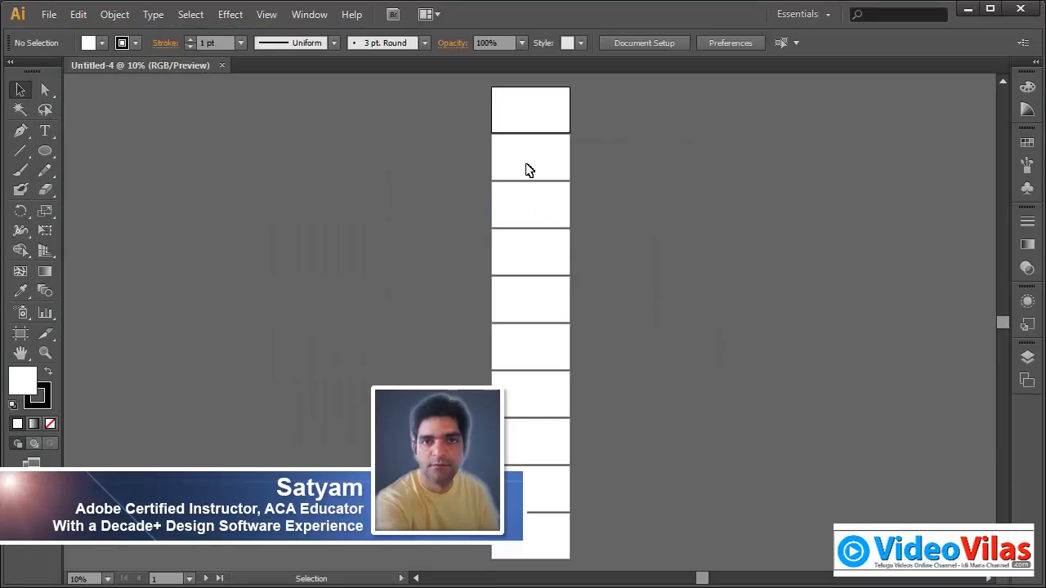
{"action": "left_click", "coordinate": [223, 65]}
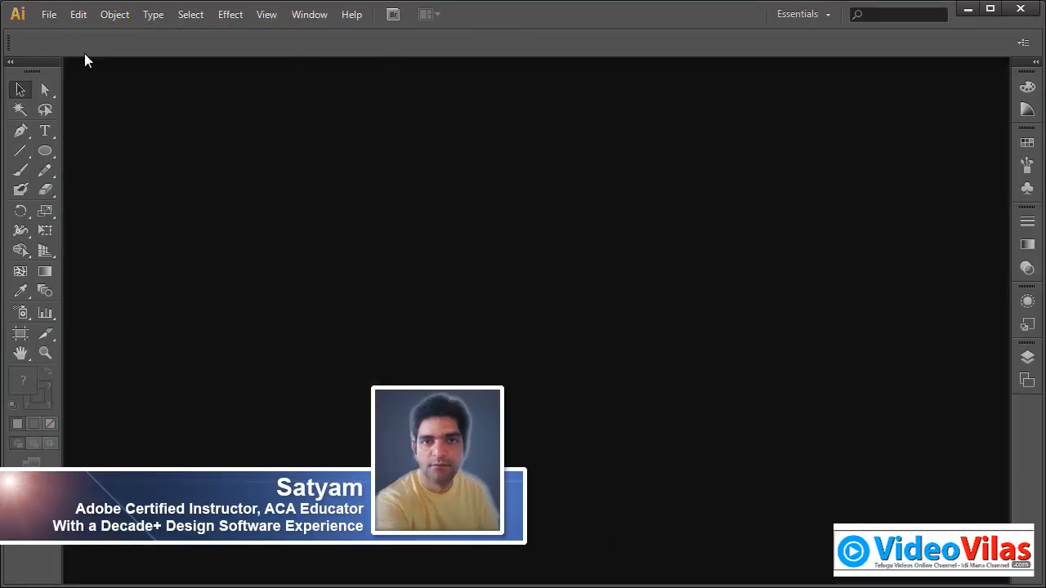
Step: Create a 960 x 560 px document with 1 artboard and close it
{"action": "left_click", "coordinate": [51, 15]}
{"action": "left_click", "coordinate": [73, 35]}
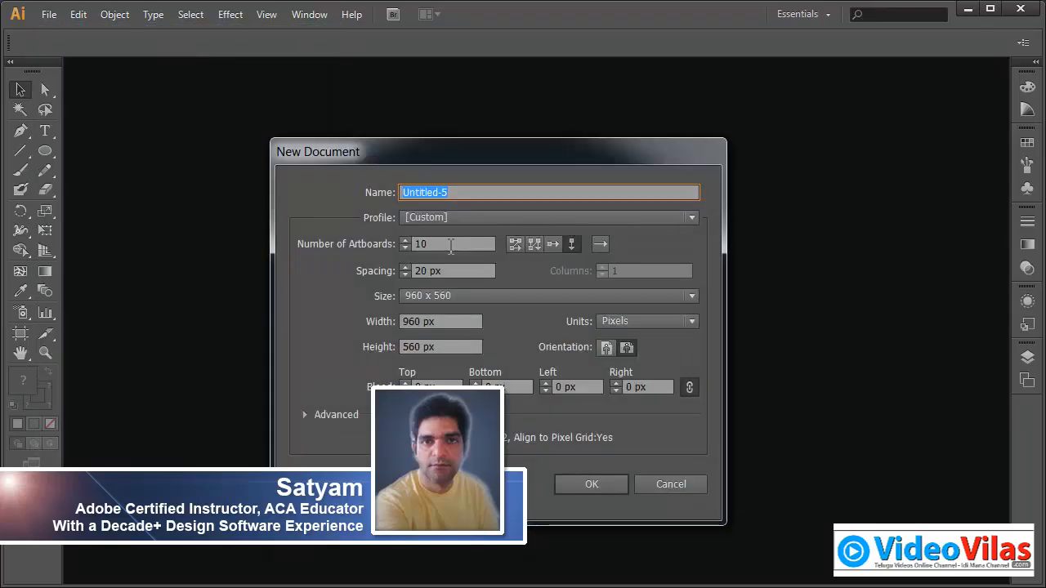
{"action": "key", "text": "Tab"}
{"action": "type", "text": "1"}
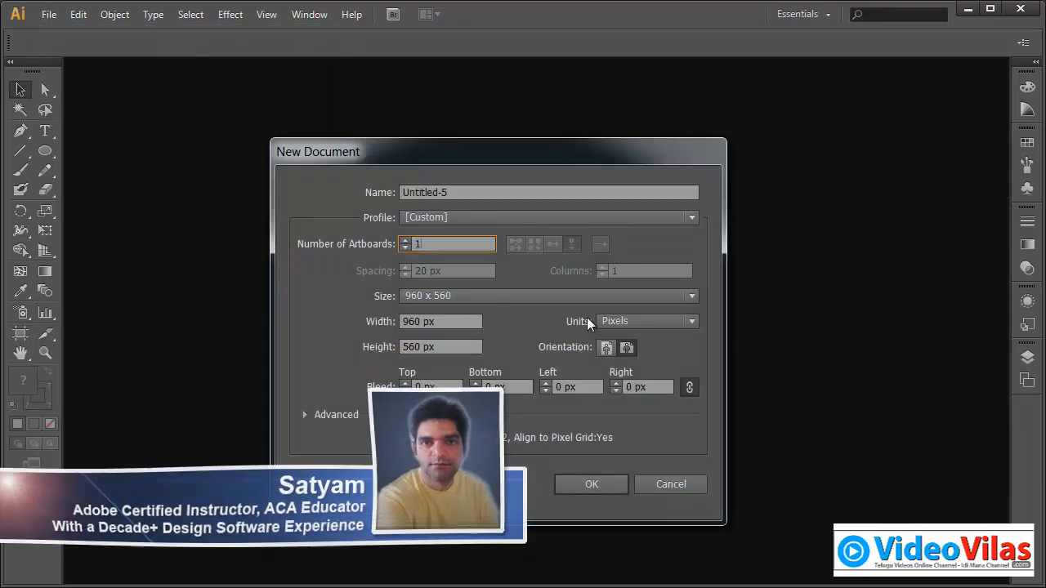
{"action": "left_click", "coordinate": [594, 490]}
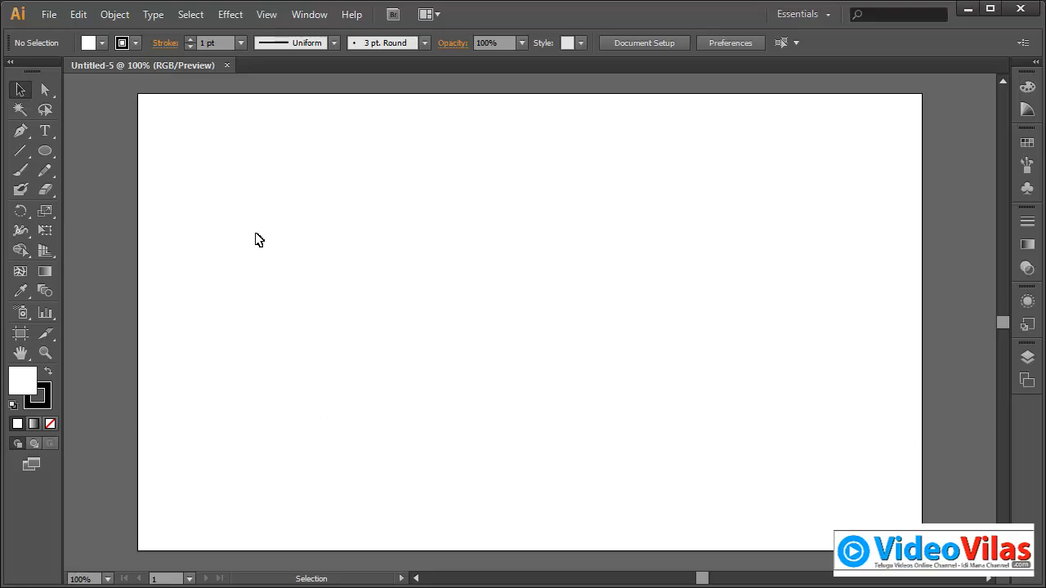
{"action": "left_click", "coordinate": [227, 65]}
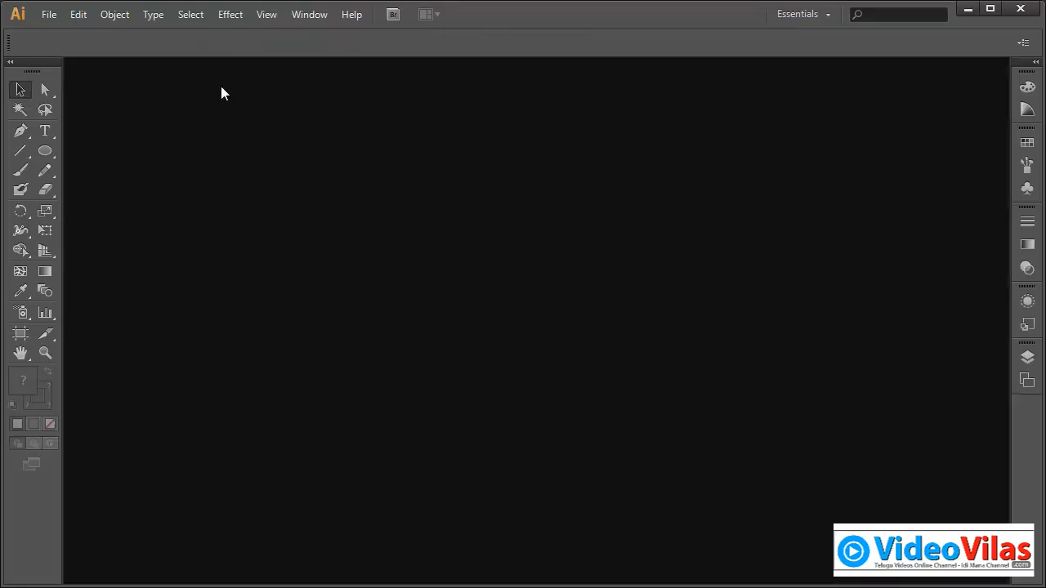
Step: Start a new document and name it Artboard Lesson
{"action": "left_click", "coordinate": [49, 15]}
{"action": "left_click", "coordinate": [79, 36]}
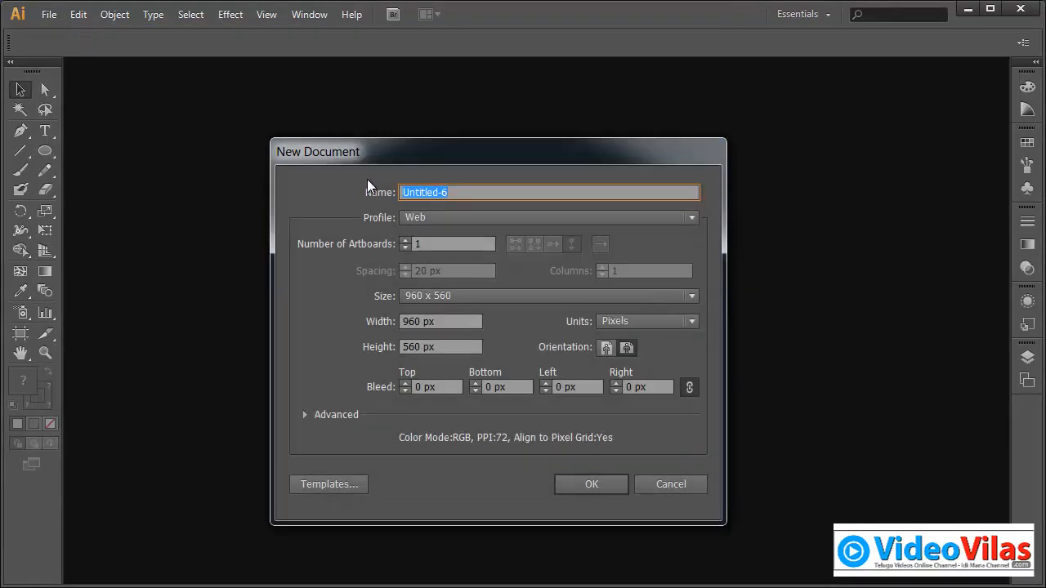
{"action": "left_click_drag", "start_coordinate": [464, 154], "coordinate": [419, 88]}
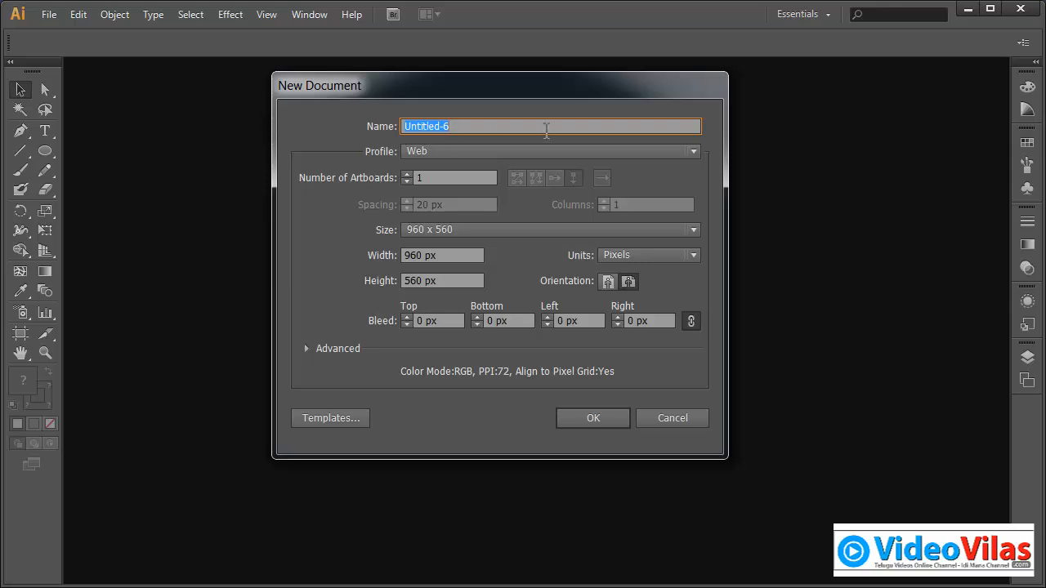
{"action": "type", "text": "Artboard Lession"}
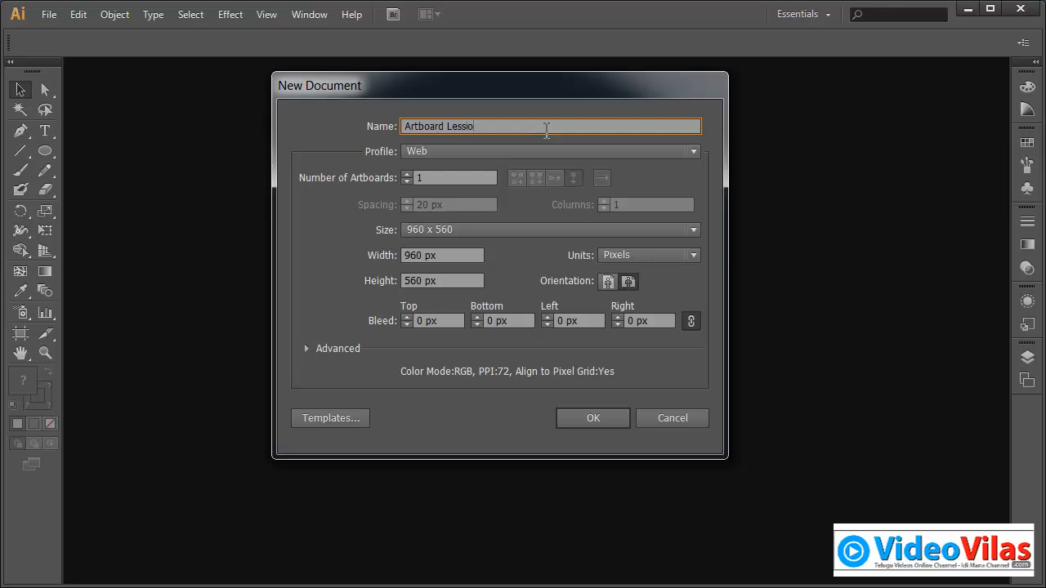
{"action": "key", "text": "BackSpace"}
{"action": "key", "text": "BackSpace"}
{"action": "key", "text": "BackSpace"}
{"action": "type", "text": "on"}
Step: Raise the new document's number of artboards to 5
{"action": "left_click", "coordinate": [407, 172]}
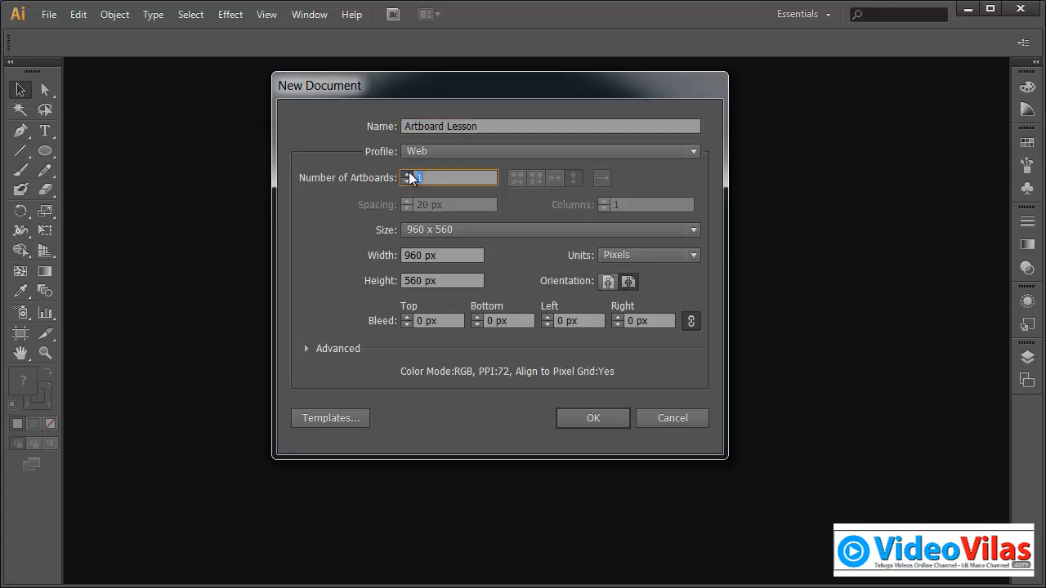
{"action": "left_click", "coordinate": [407, 173]}
{"action": "left_click", "coordinate": [408, 173]}
{"action": "left_click", "coordinate": [407, 174]}
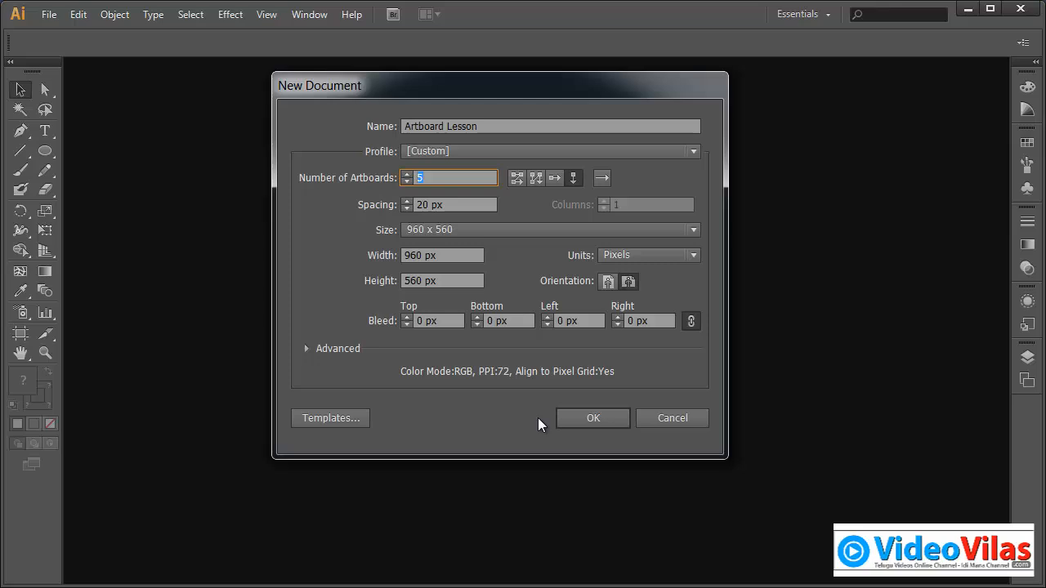
Step: Try to create the document with 1000 artboards and dismiss the alert
{"action": "type", "text": "100"}
{"action": "key", "text": "BackSpace"}
{"action": "key", "text": "BackSpace"}
{"action": "key", "text": "BackSpace"}
{"action": "type", "text": "1000"}
{"action": "left_click", "coordinate": [602, 418]}
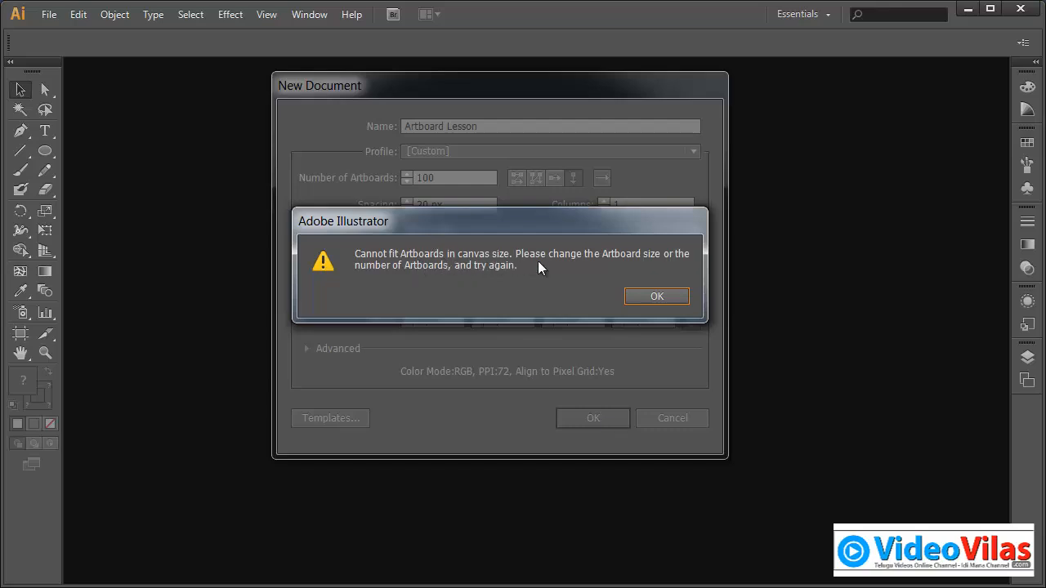
{"action": "left_click", "coordinate": [657, 296]}
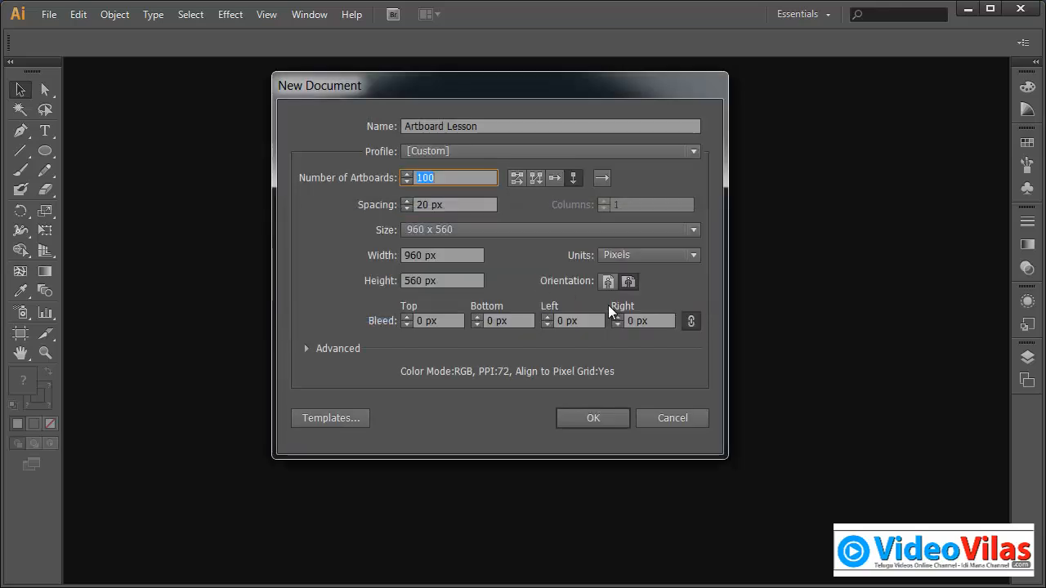
Step: Create the document with its artboards arranged in a grid by row, look over the grid, and close the document
{"action": "left_click", "coordinate": [517, 182]}
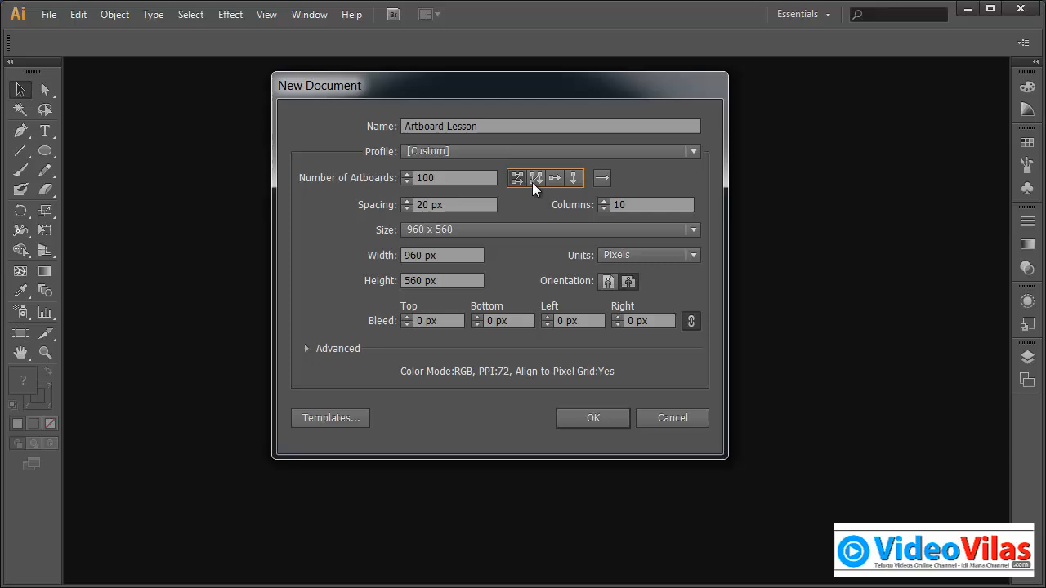
{"action": "left_click", "coordinate": [605, 419]}
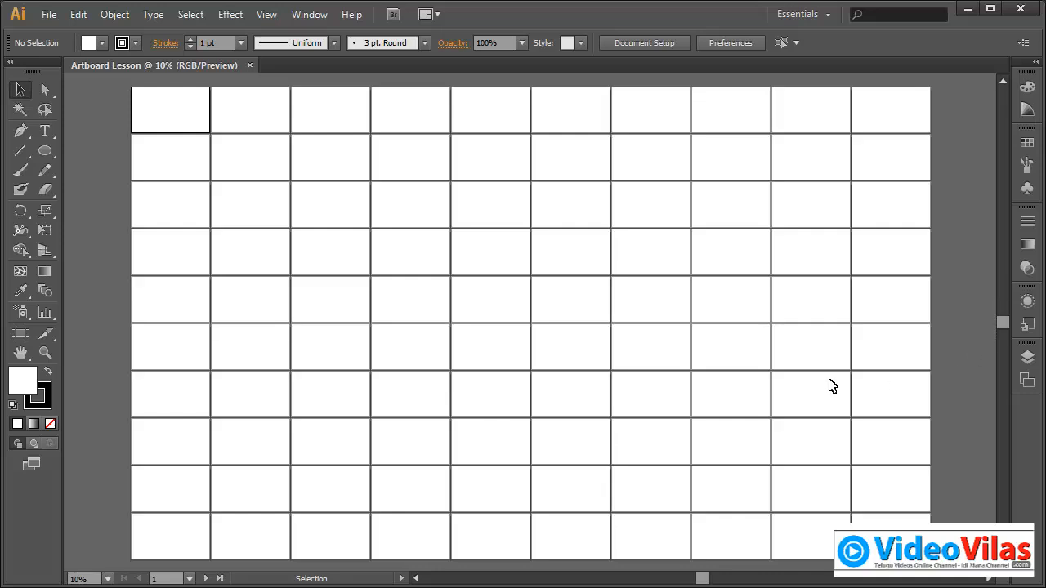
{"action": "scroll", "coordinate": [768, 395], "scroll_direction": "down", "scroll_amount": 3}
{"action": "scroll", "coordinate": [768, 394], "scroll_direction": "up", "scroll_amount": 3}
{"action": "left_click", "coordinate": [251, 66]}
Step: Try to create another grid-by-row document with 1000 artboards and close it
{"action": "left_click", "coordinate": [46, 15]}
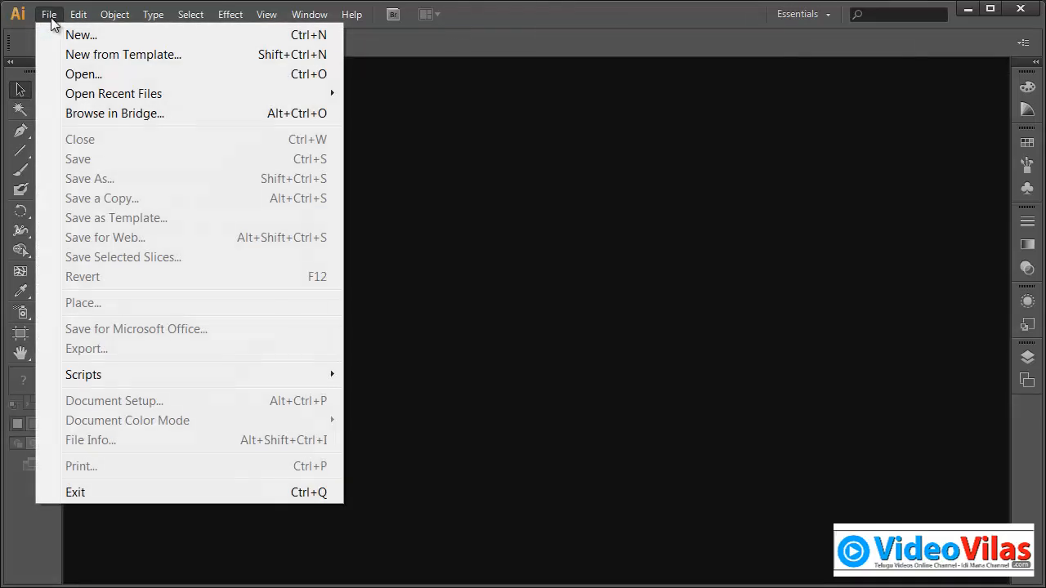
{"action": "left_click", "coordinate": [66, 35]}
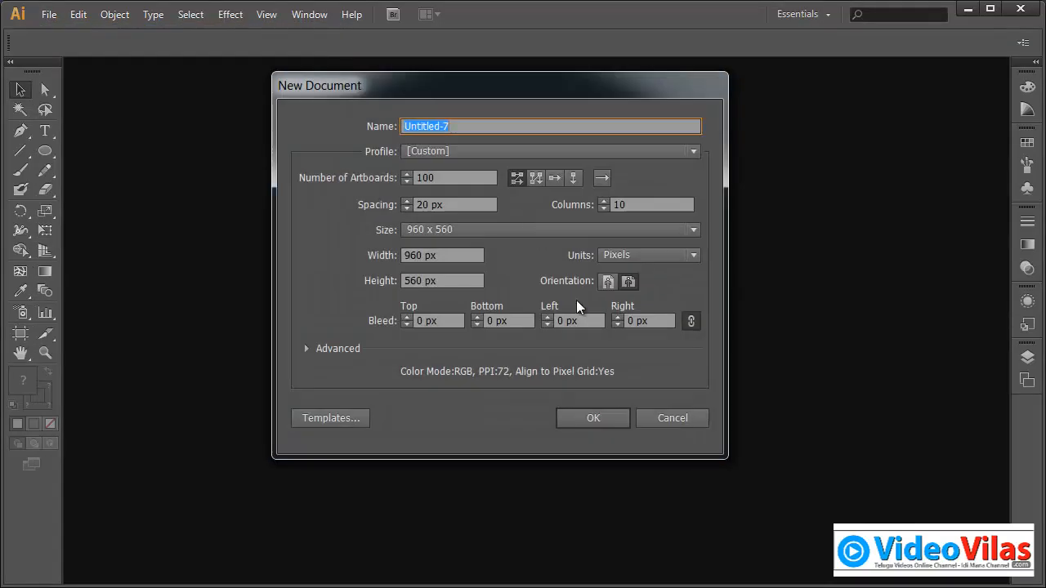
{"action": "double_click", "coordinate": [451, 177]}
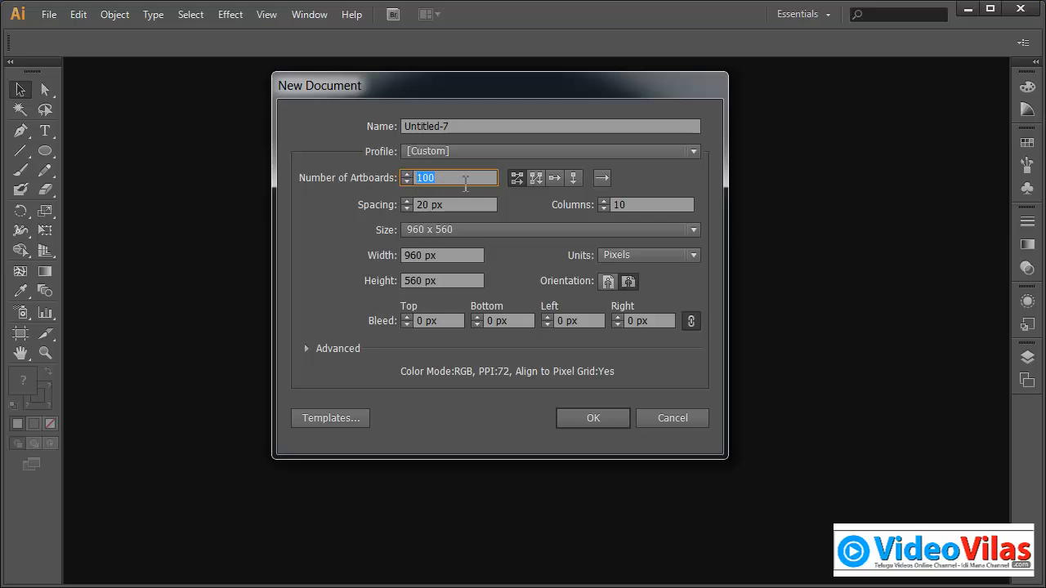
{"action": "type", "text": "1000"}
{"action": "left_click", "coordinate": [610, 419]}
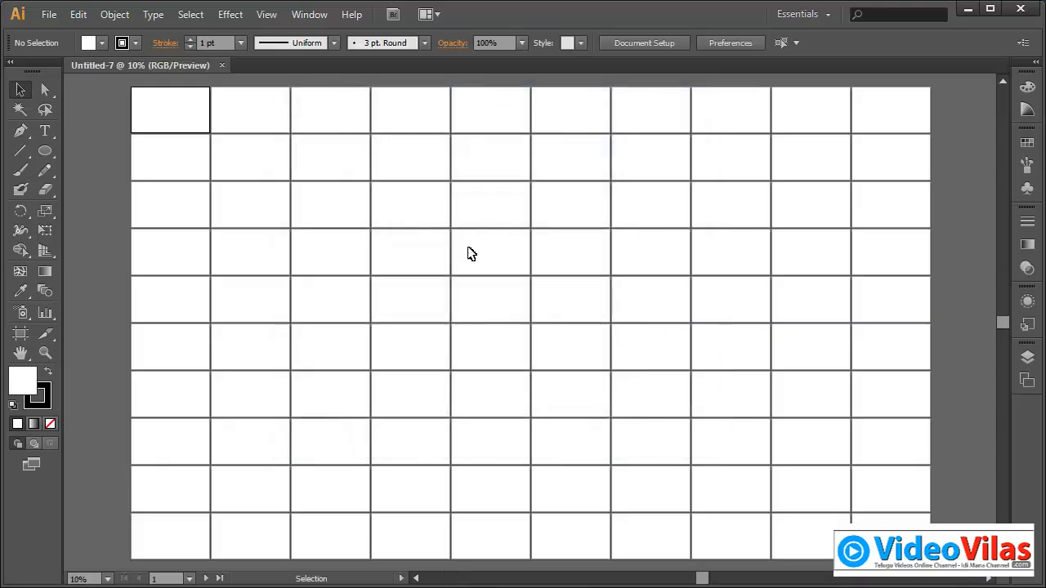
{"action": "left_click", "coordinate": [222, 66]}
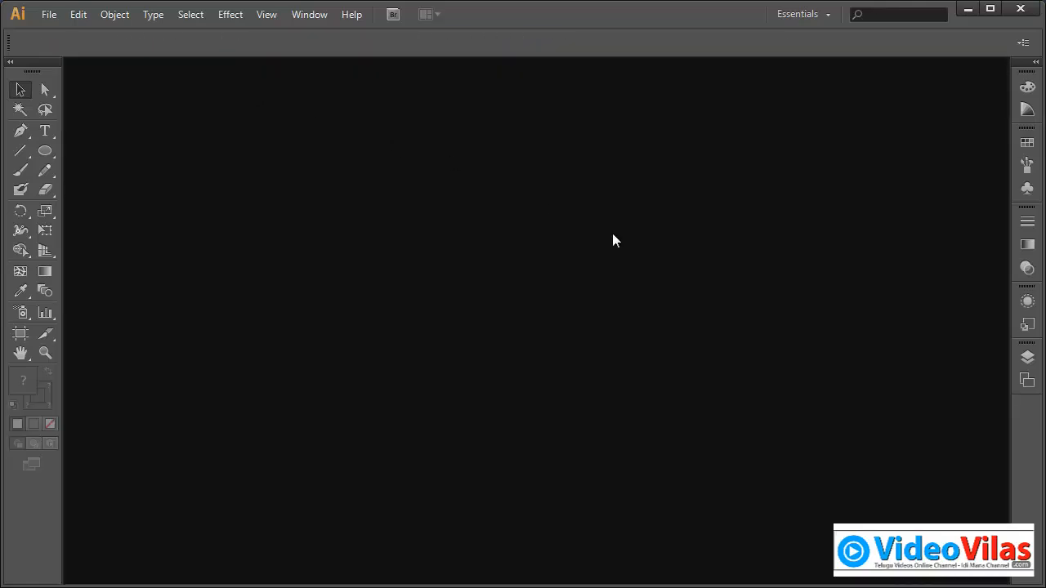
Step: Start a new document named artboard lesson with 30 artboards
{"action": "left_click", "coordinate": [49, 14]}
{"action": "left_click", "coordinate": [58, 35]}
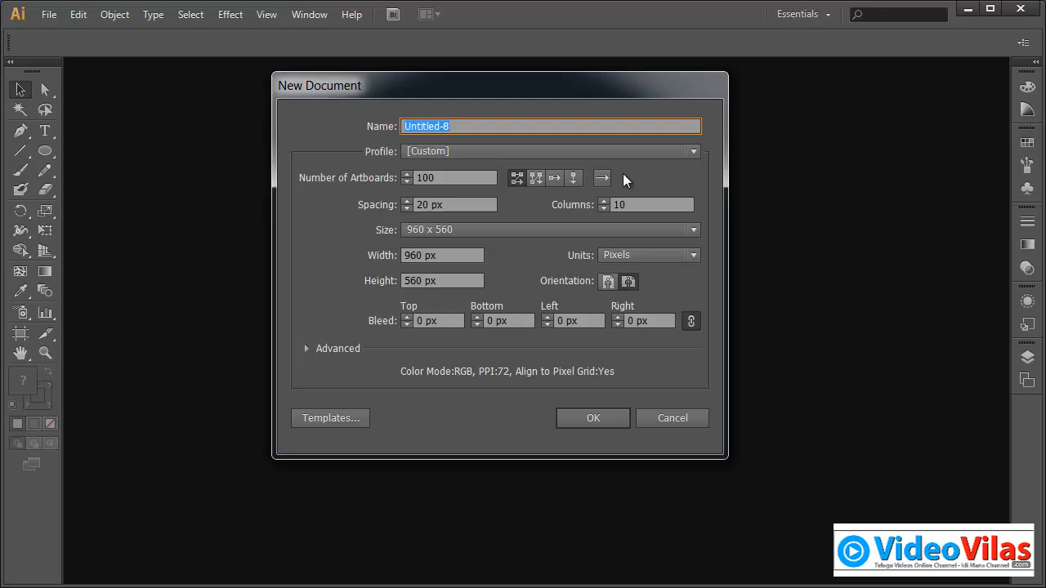
{"action": "double_click", "coordinate": [446, 178]}
{"action": "type", "text": "1"}
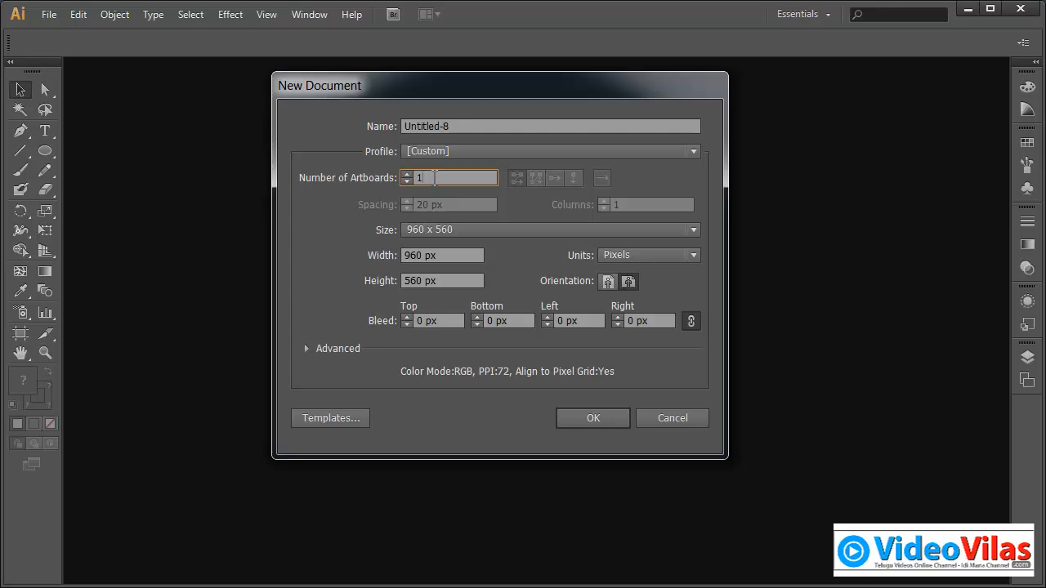
{"action": "left_click_drag", "start_coordinate": [435, 177], "coordinate": [397, 190]}
{"action": "type", "text": "30"}
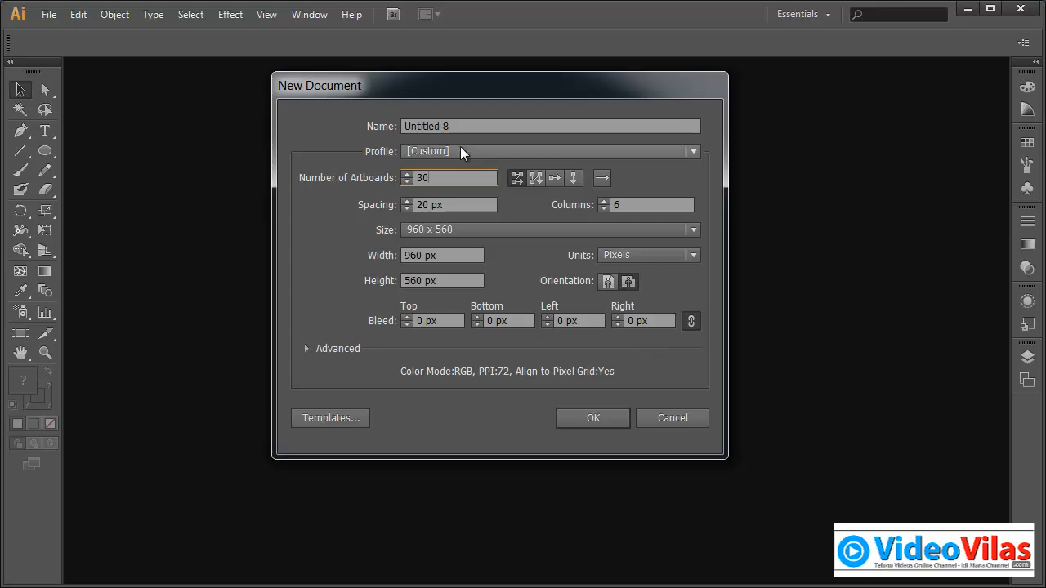
{"action": "left_click_drag", "start_coordinate": [471, 127], "coordinate": [284, 101]}
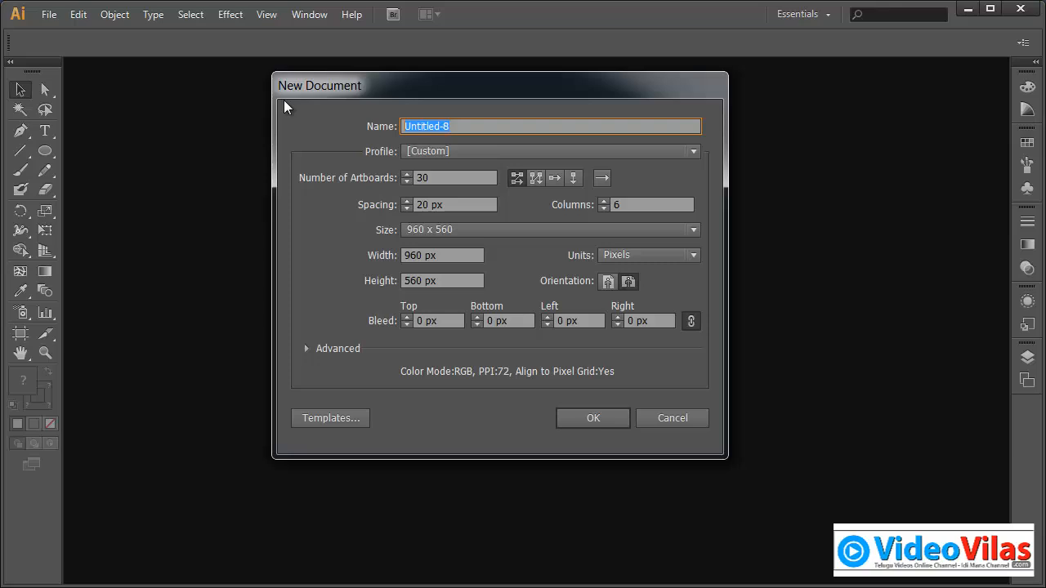
{"action": "type", "text": "artboard lesson"}
Step: Set the artboard grid to 3 columns with 30 px spacing and create the document
{"action": "left_click", "coordinate": [431, 178]}
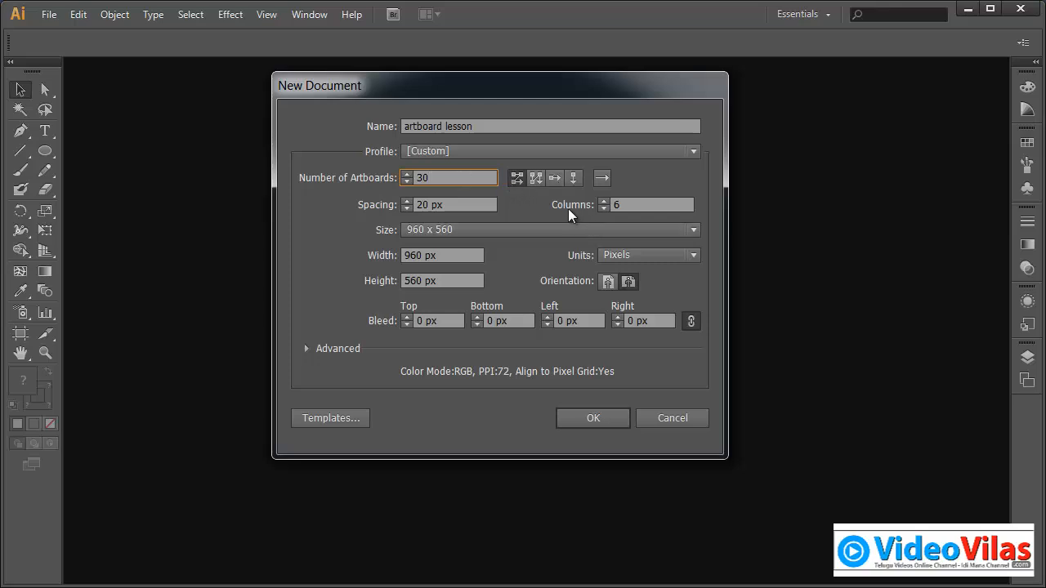
{"action": "left_click", "coordinate": [630, 209]}
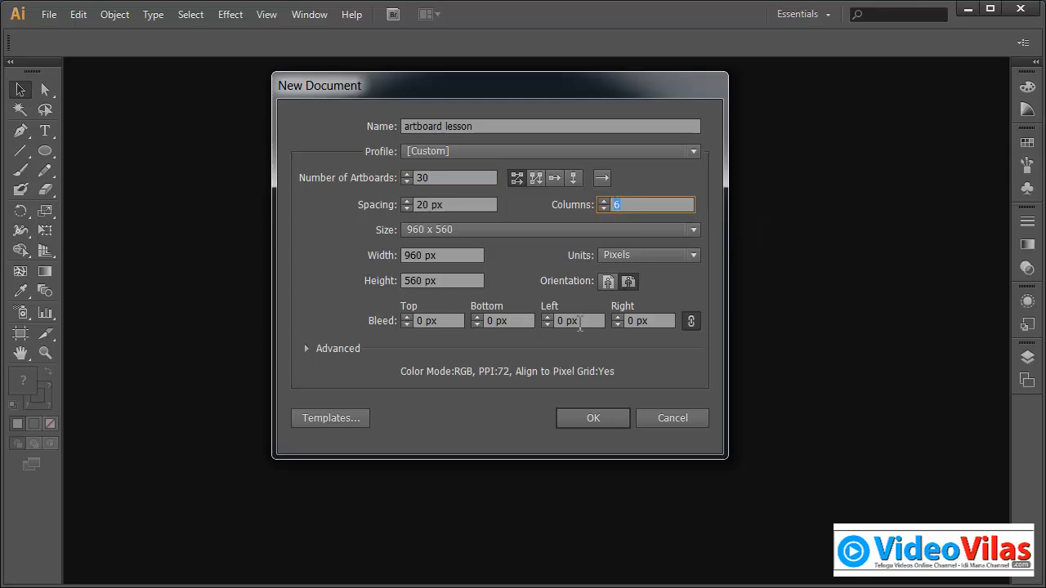
{"action": "left_click", "coordinate": [462, 204]}
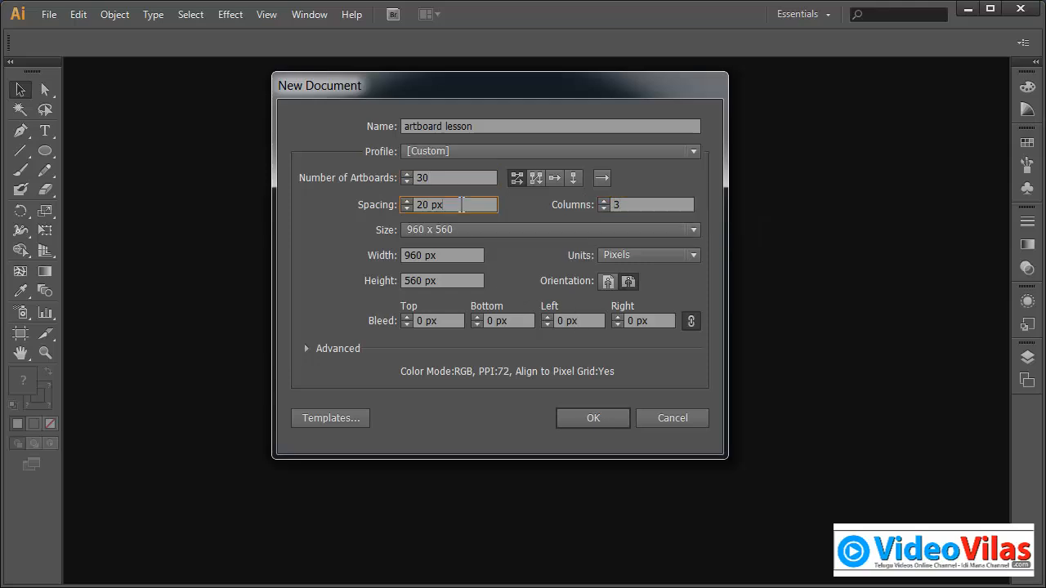
{"action": "left_click_drag", "start_coordinate": [431, 203], "coordinate": [401, 203]}
{"action": "type", "text": "30"}
{"action": "left_click", "coordinate": [439, 179]}
{"action": "left_click", "coordinate": [573, 421]}
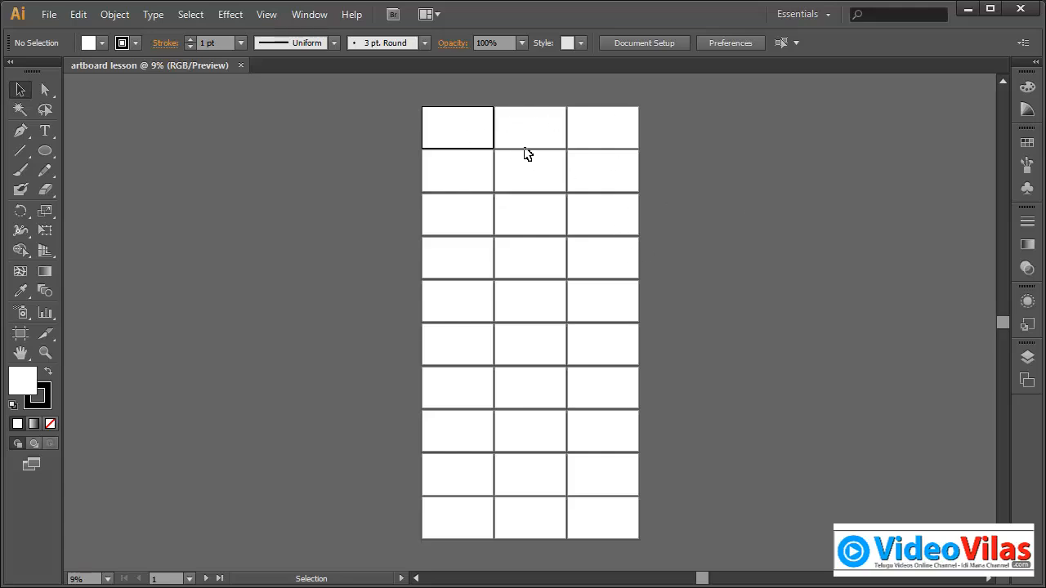
Step: Examine the spacing between the artboards in the upper rows of the grid
{"action": "key", "text": "z"}
{"action": "left_click_drag", "start_coordinate": [410, 96], "coordinate": [649, 235]}
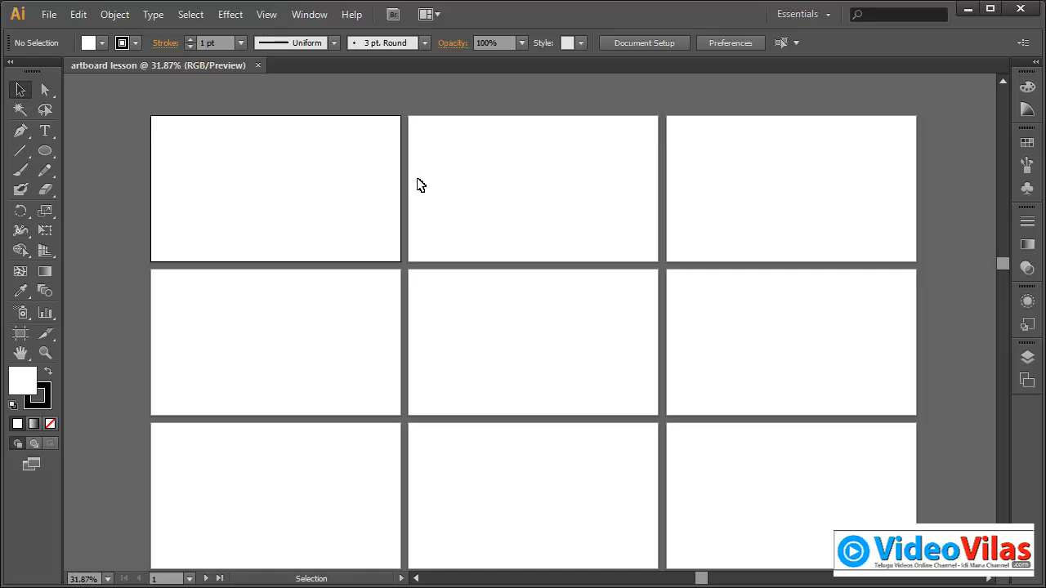
{"action": "key", "text": "ctrl"}
{"action": "key", "text": "ctrl+minus"}
{"action": "key", "text": "ctrl+minus"}
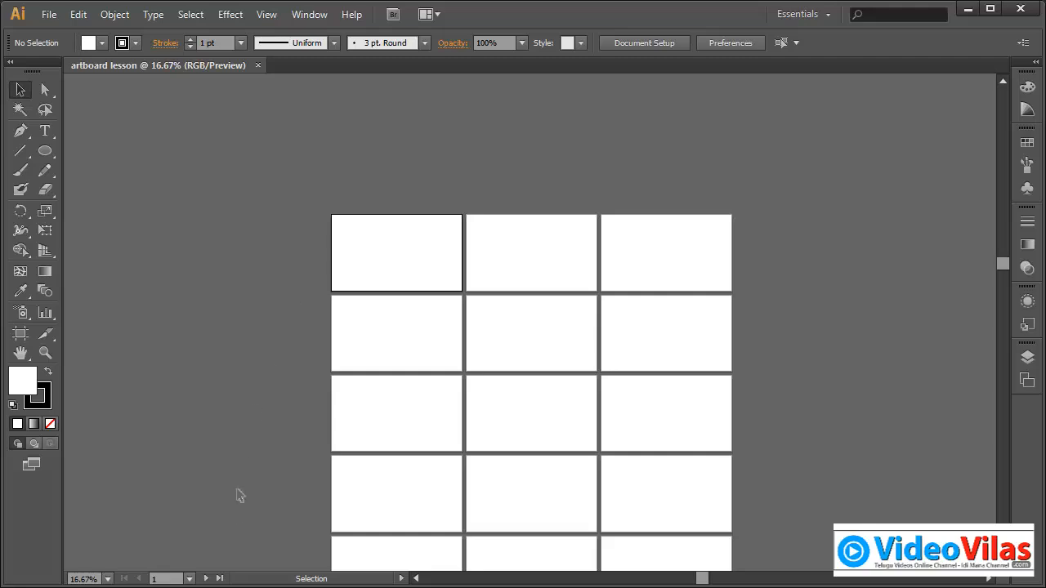
Step: Go forward to the second and third artboards in turn and check where each one sits in the grid
{"action": "left_click", "coordinate": [206, 579]}
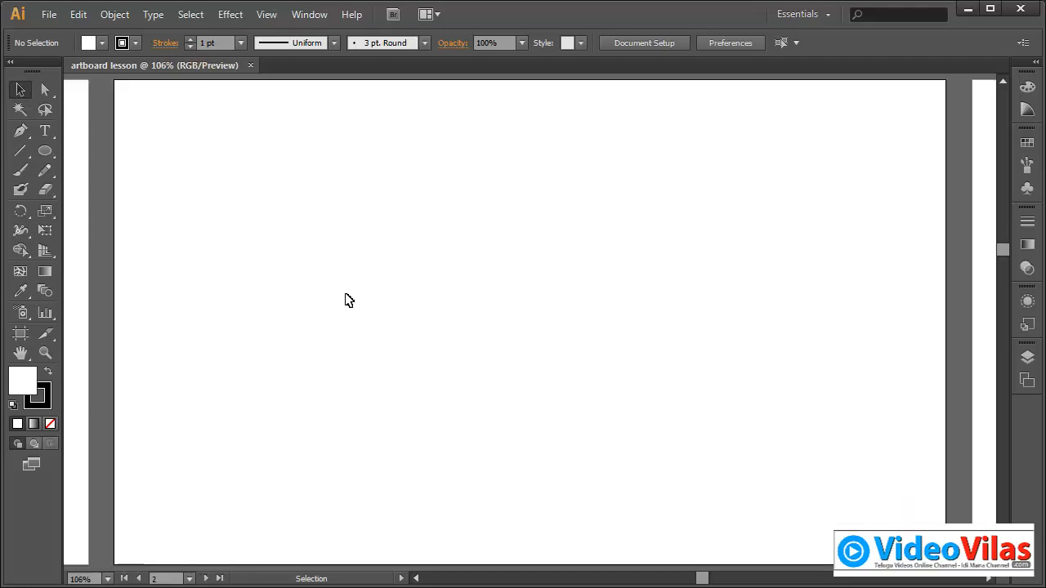
{"action": "key", "text": "ctrl+minus"}
{"action": "key", "text": "ctrl+minus"}
{"action": "key", "text": "ctrl+minus"}
{"action": "key", "text": "ctrl+minus"}
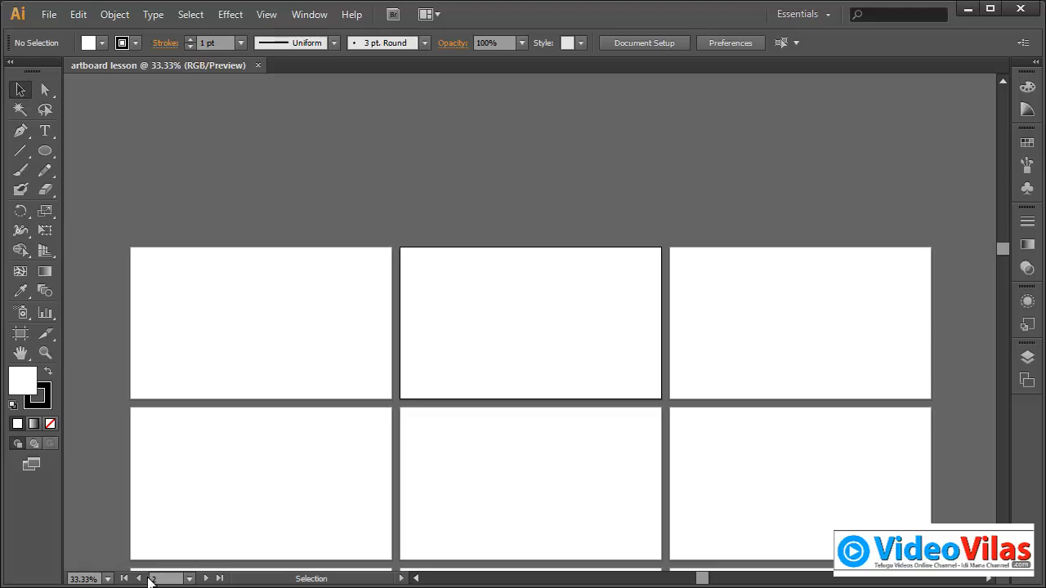
{"action": "left_click", "coordinate": [206, 579]}
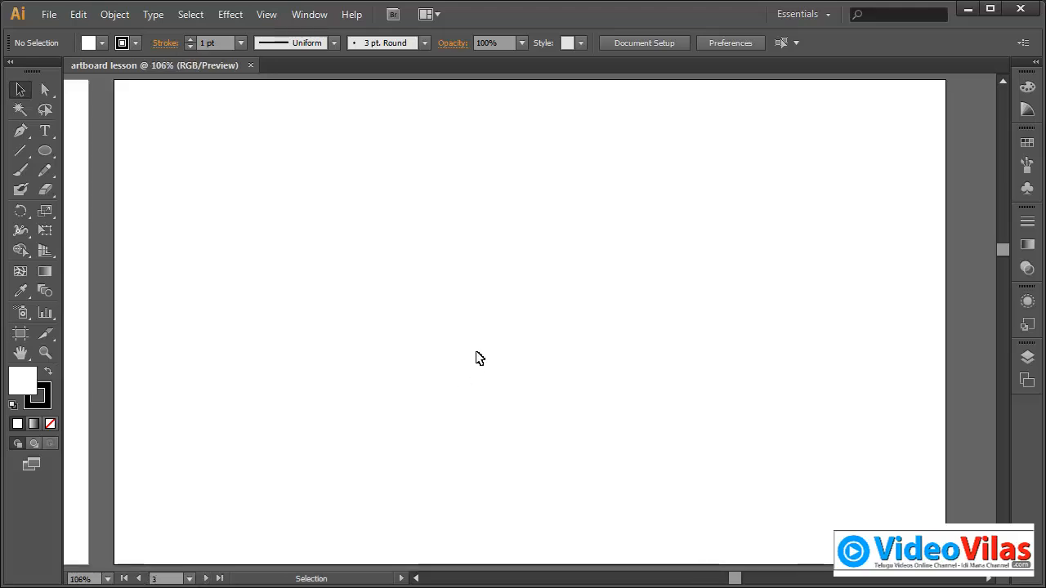
{"action": "key", "text": "ctrl+minus"}
{"action": "key", "text": "ctrl+minus"}
{"action": "key", "text": "ctrl+minus"}
{"action": "key", "text": "ctrl+minus"}
{"action": "key", "text": "ctrl+minus"}
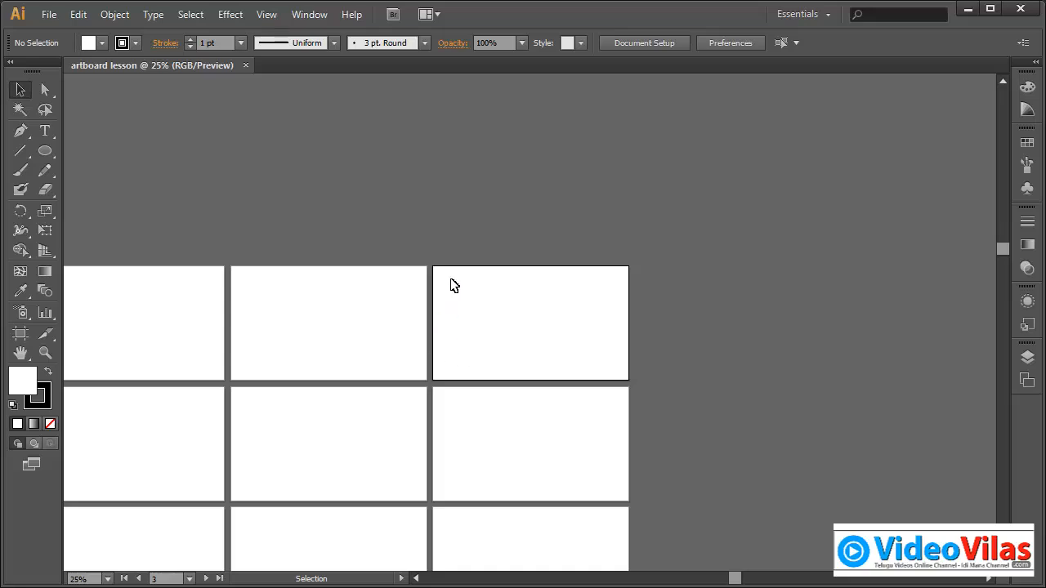
{"action": "left_click_drag", "start_coordinate": [401, 292], "coordinate": [579, 157]}
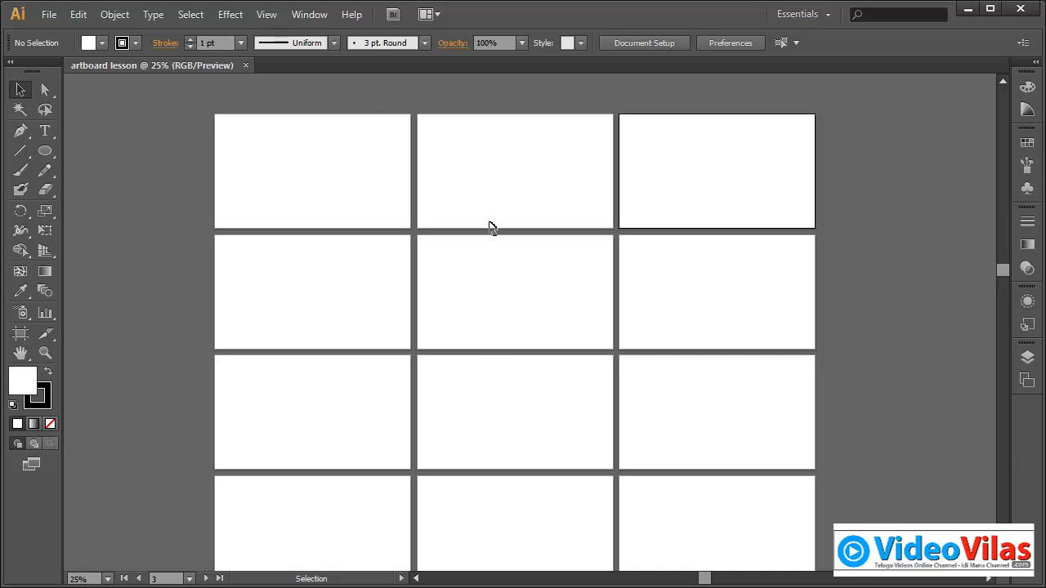
Step: Close the artboard lesson document and create a new one with 30 artboards in a Grid by Column layout with 3 rows
{"action": "left_click", "coordinate": [245, 65]}
{"action": "left_click", "coordinate": [48, 16]}
{"action": "left_click", "coordinate": [60, 33]}
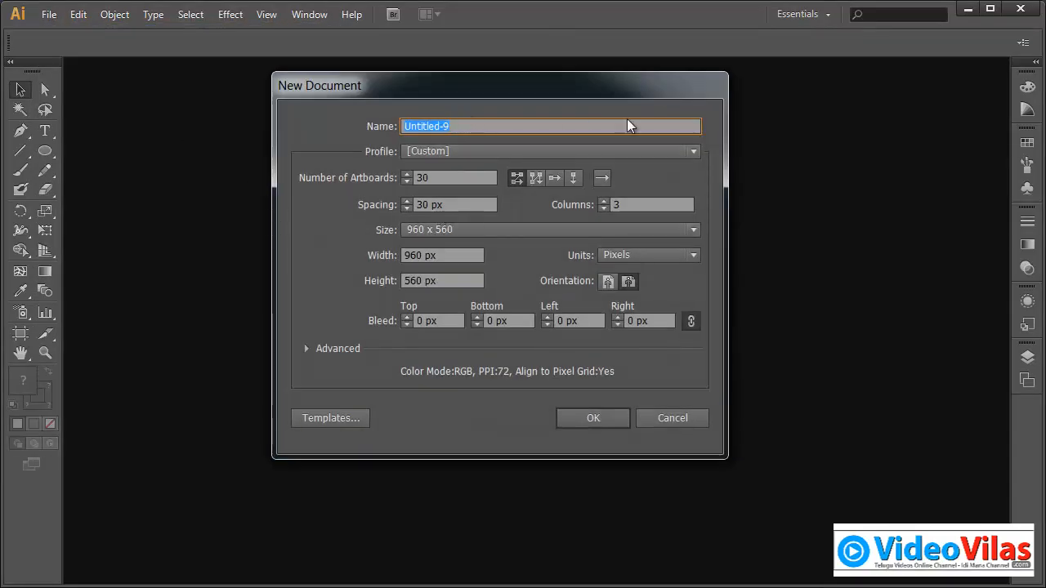
{"action": "left_click", "coordinate": [536, 176]}
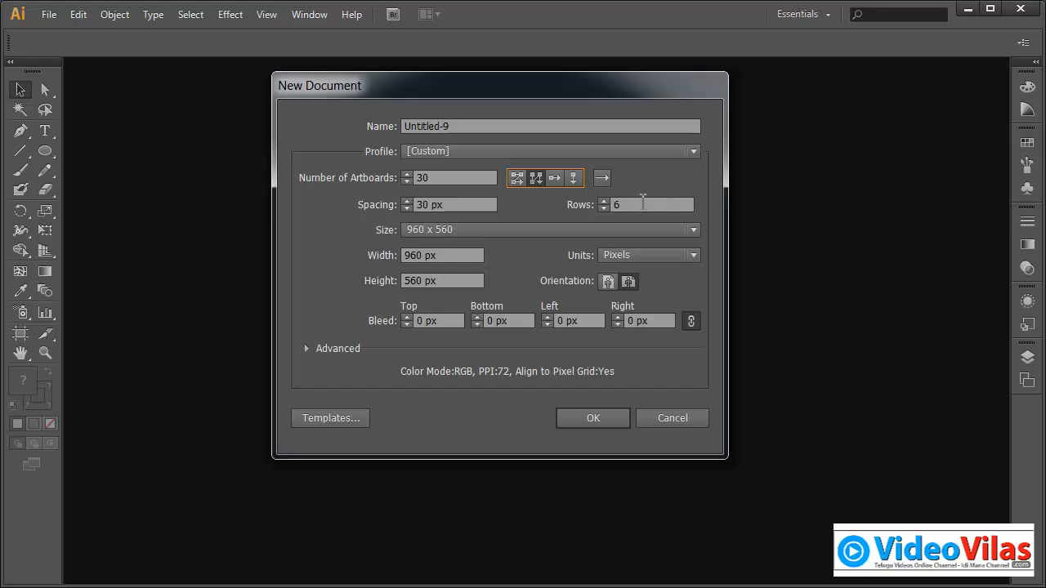
{"action": "left_click", "coordinate": [606, 205]}
{"action": "type", "text": "3"}
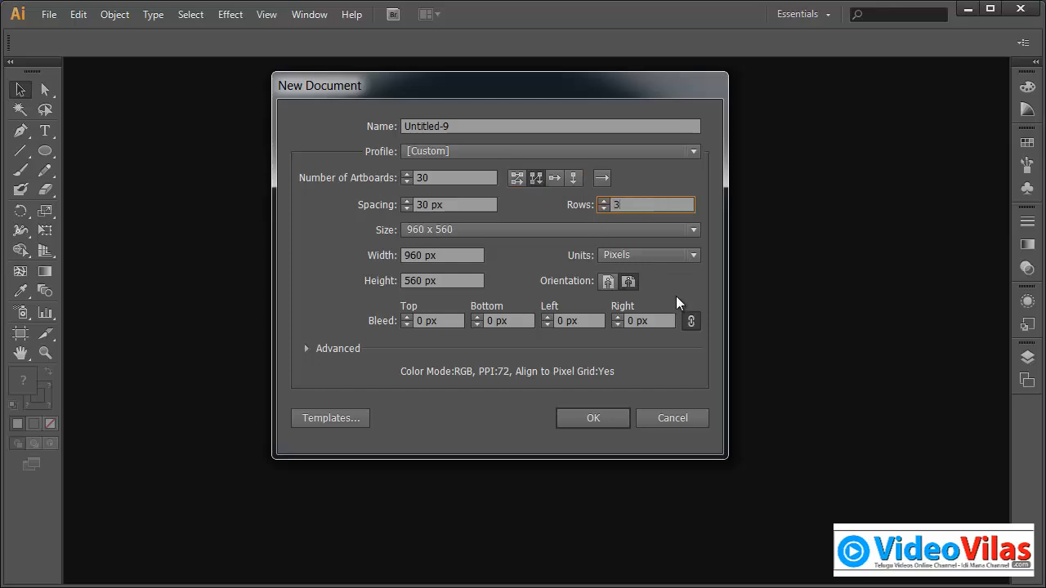
{"action": "left_click", "coordinate": [615, 421]}
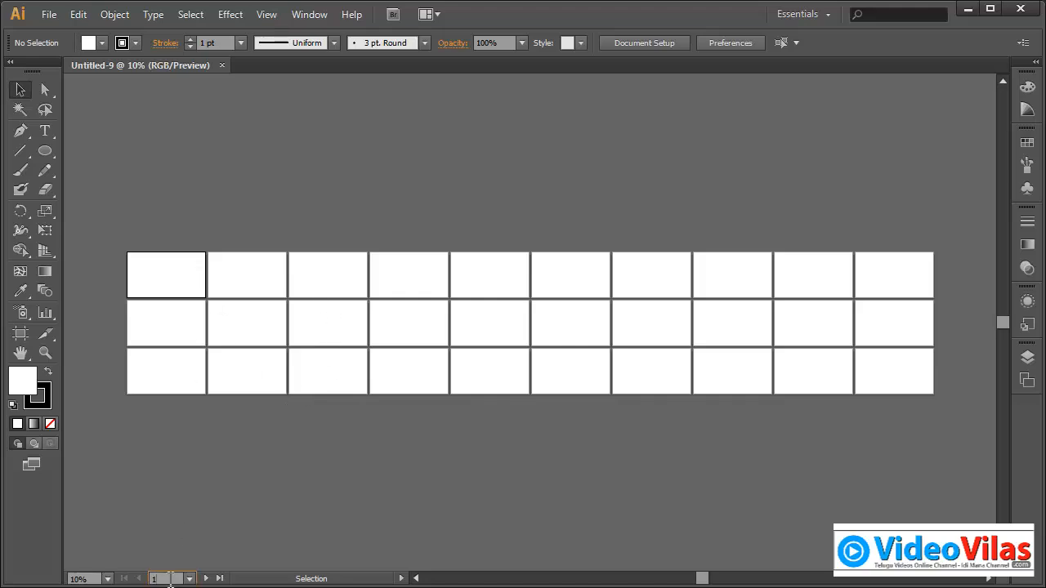
Step: Go to artboard 2 and check where it sits in the column-ordered grid
{"action": "type", "text": "2"}
{"action": "key", "text": "Return"}
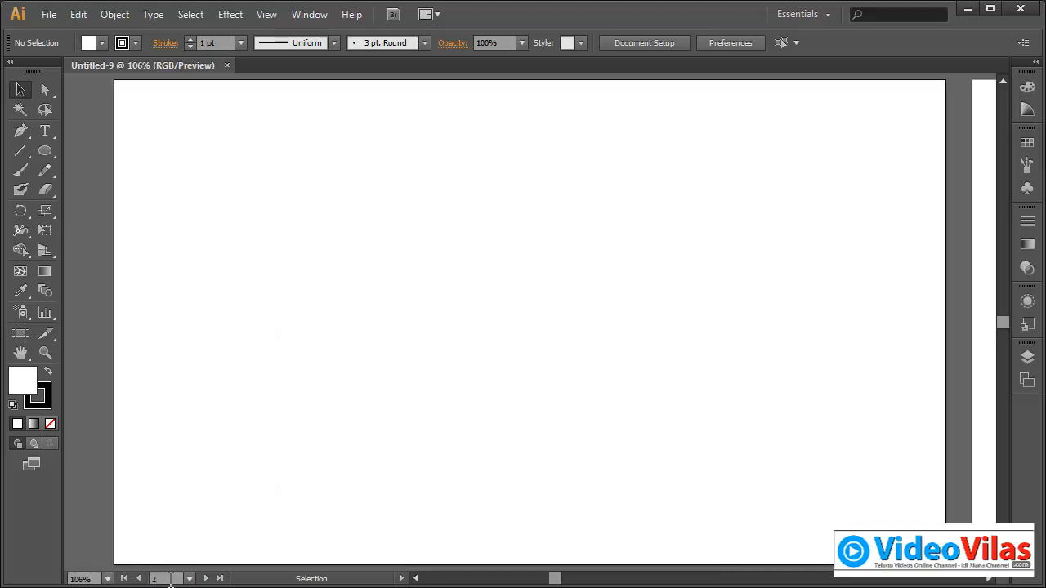
{"action": "key", "text": "ctrl+minus"}
{"action": "key", "text": "ctrl+minus"}
{"action": "key", "text": "ctrl+minus"}
{"action": "key", "text": "ctrl+minus"}
{"action": "key", "text": "ctrl+minus"}
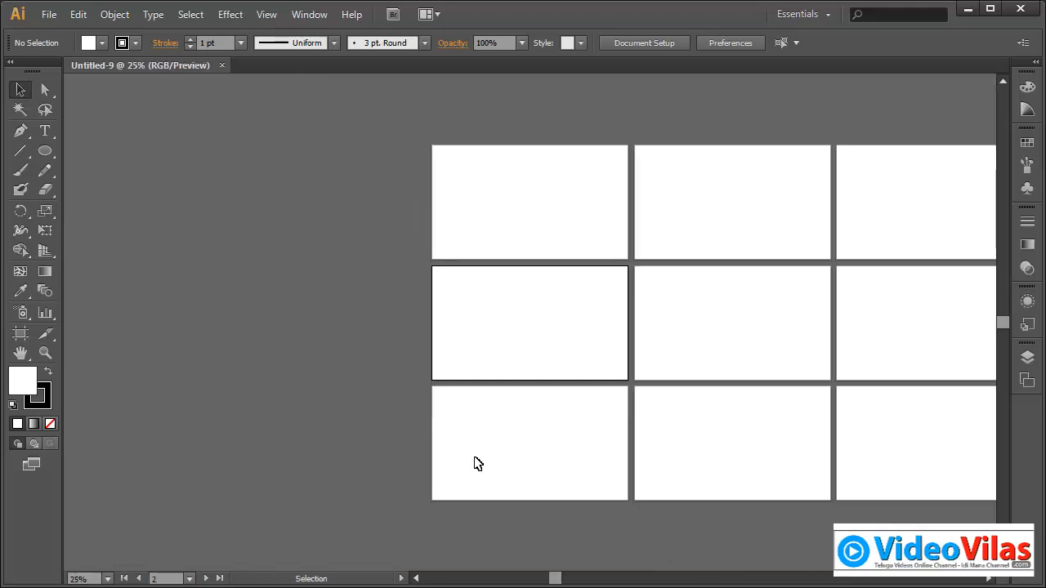
{"action": "left_click_drag", "start_coordinate": [551, 310], "coordinate": [236, 301]}
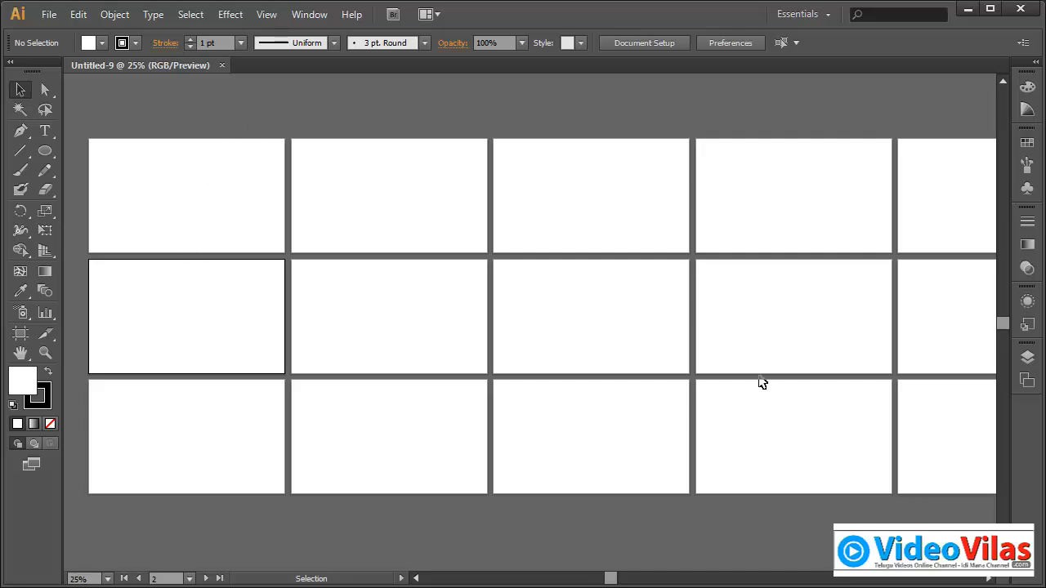
Step: Close the document and try to create a new one with 30 artboards using Arrange by Row
{"action": "left_click", "coordinate": [221, 64]}
{"action": "left_click", "coordinate": [48, 14]}
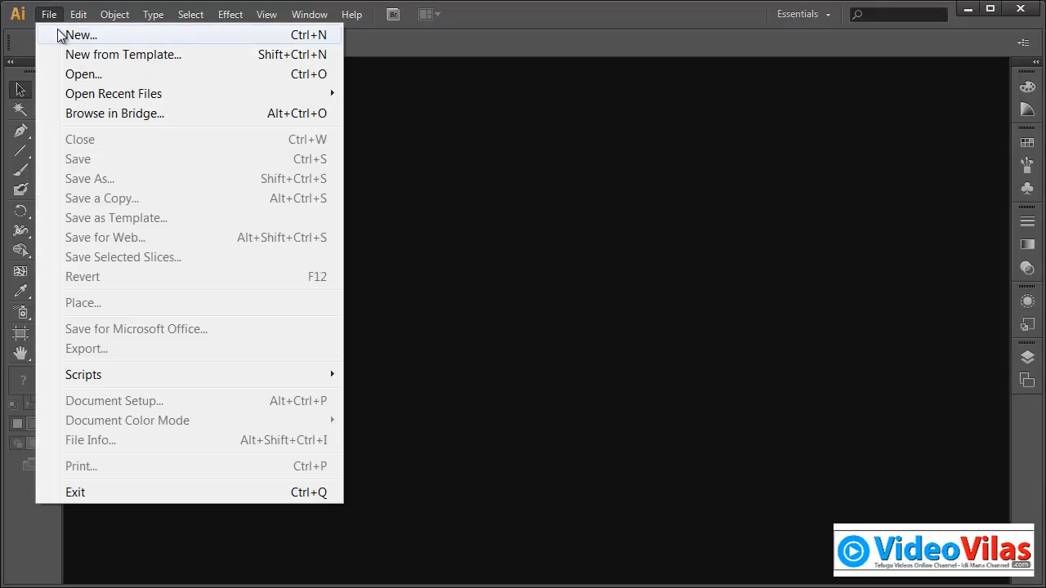
{"action": "left_click", "coordinate": [61, 35]}
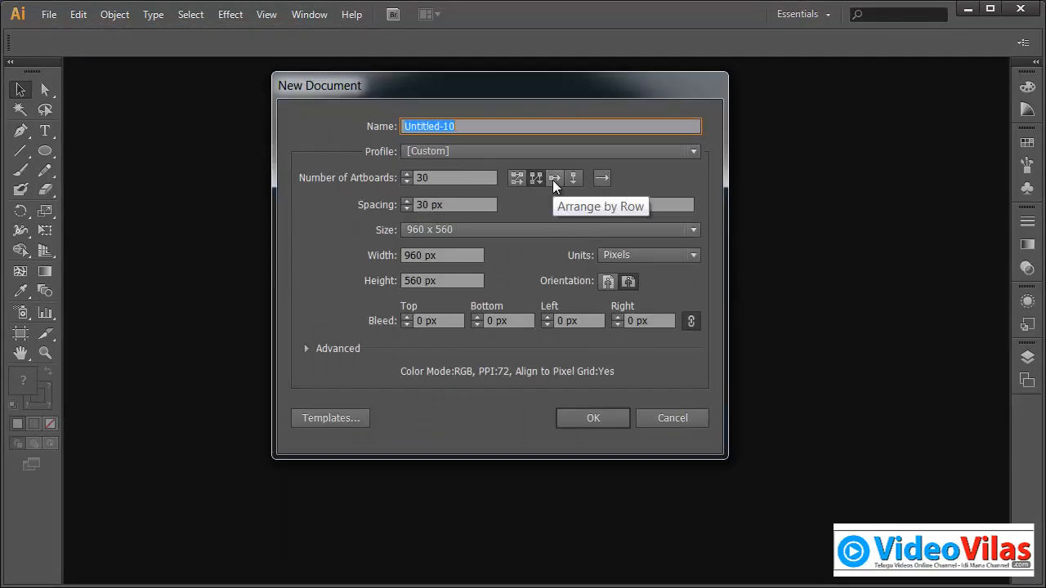
{"action": "left_click", "coordinate": [553, 179]}
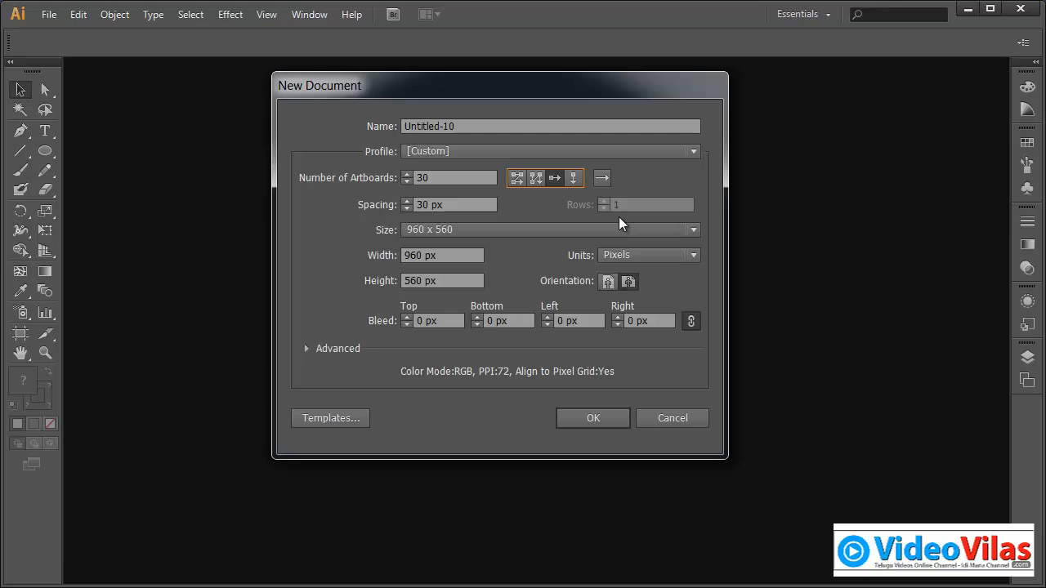
{"action": "left_click", "coordinate": [587, 427]}
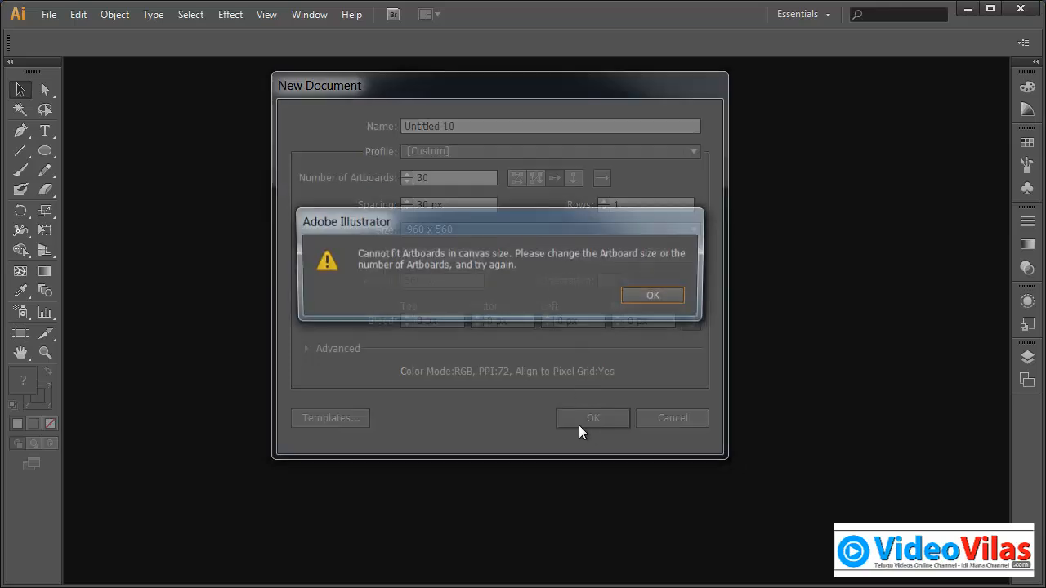
{"action": "left_click", "coordinate": [649, 296]}
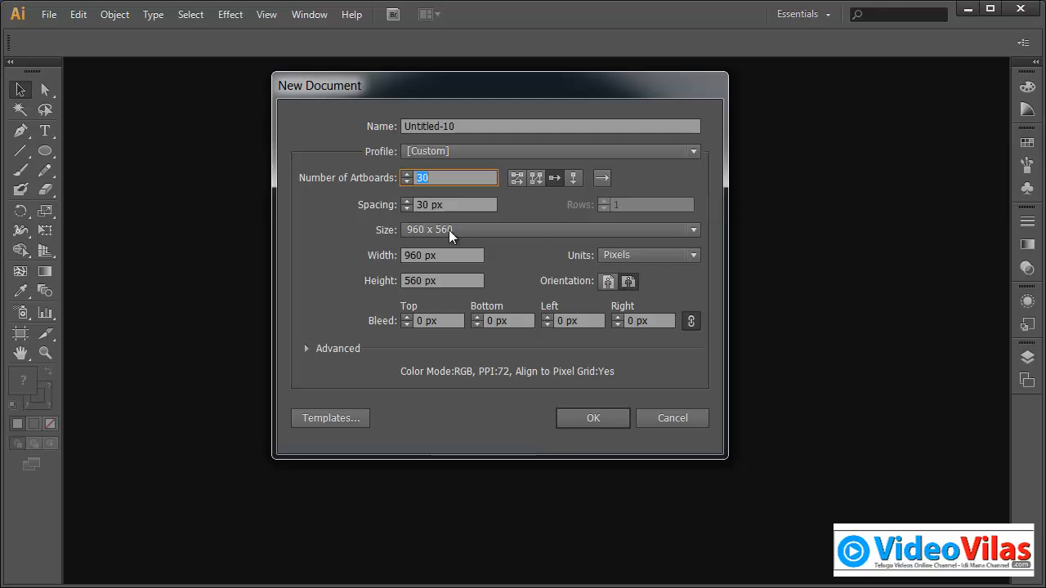
Step: Set the number of artboards to 10 and create the document with them in a single row
{"action": "left_click_drag", "start_coordinate": [477, 127], "coordinate": [246, 120]}
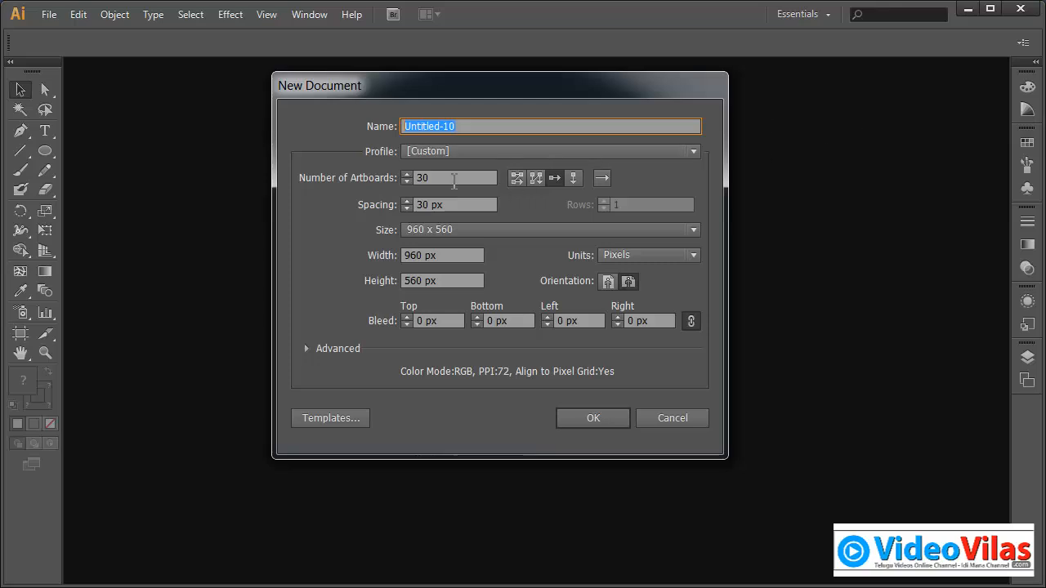
{"action": "left_click_drag", "start_coordinate": [454, 180], "coordinate": [260, 156]}
{"action": "type", "text": "10"}
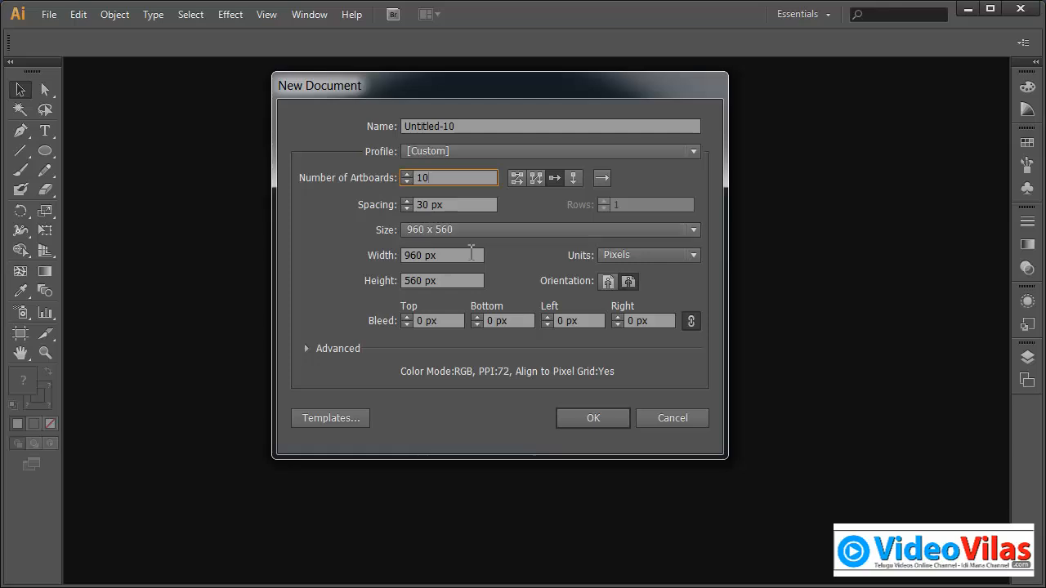
{"action": "left_click", "coordinate": [609, 418]}
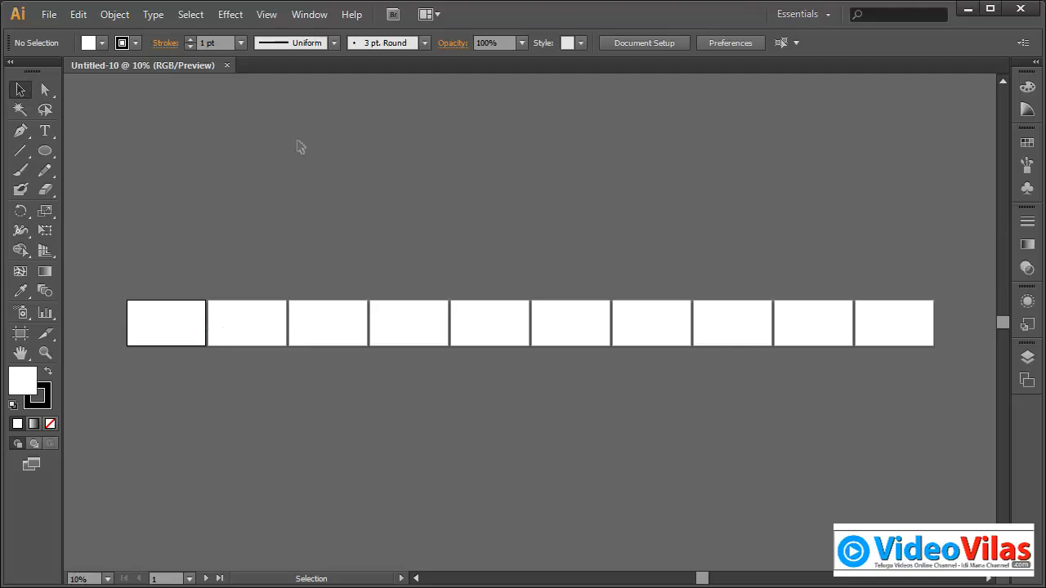
Step: Close the single-row document and create a new one with its 10 artboards arranged in a single column
{"action": "left_click", "coordinate": [226, 65]}
{"action": "left_click", "coordinate": [49, 15]}
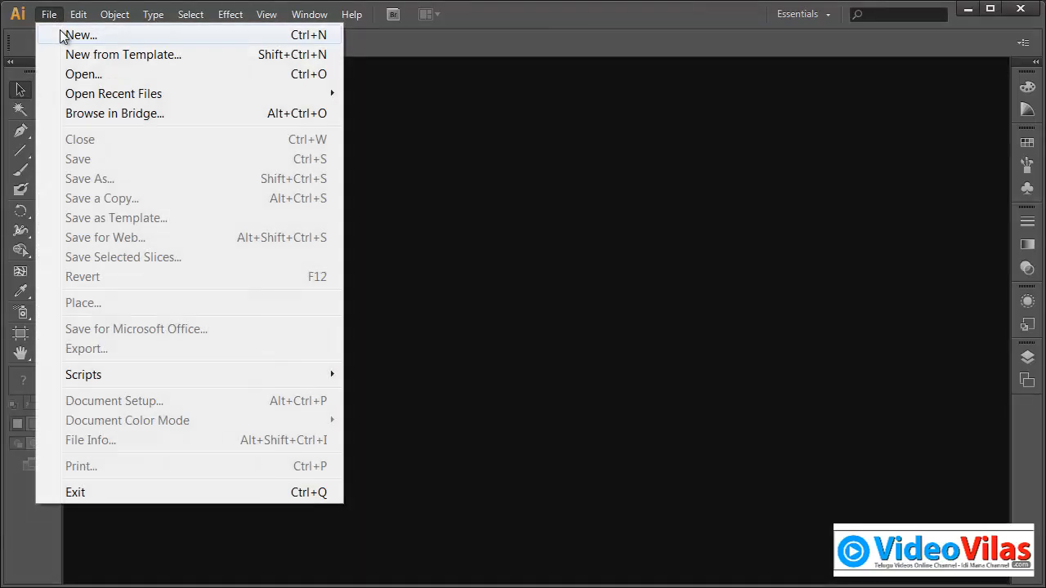
{"action": "left_click", "coordinate": [66, 35]}
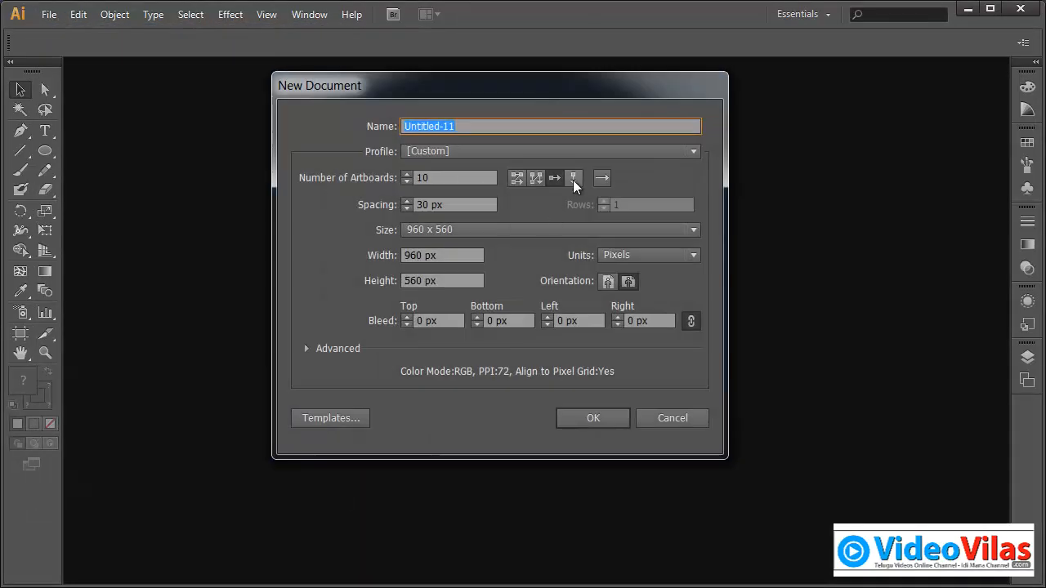
{"action": "left_click", "coordinate": [572, 179]}
{"action": "left_click", "coordinate": [605, 415]}
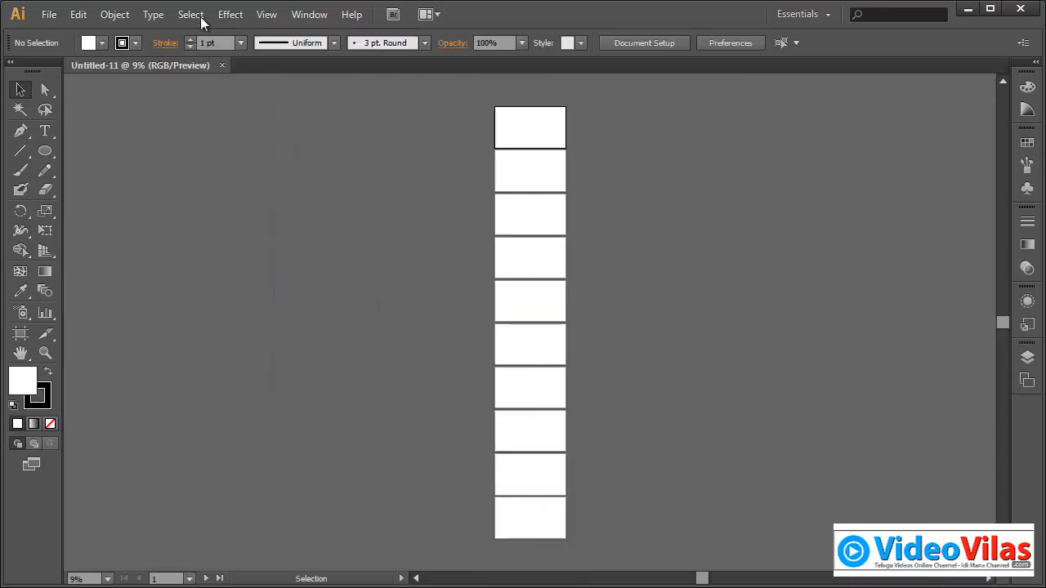
Step: Close the single-column document and create a new one with 10 artboards using Arrange by Row and a right-to-left layout
{"action": "left_click", "coordinate": [222, 65]}
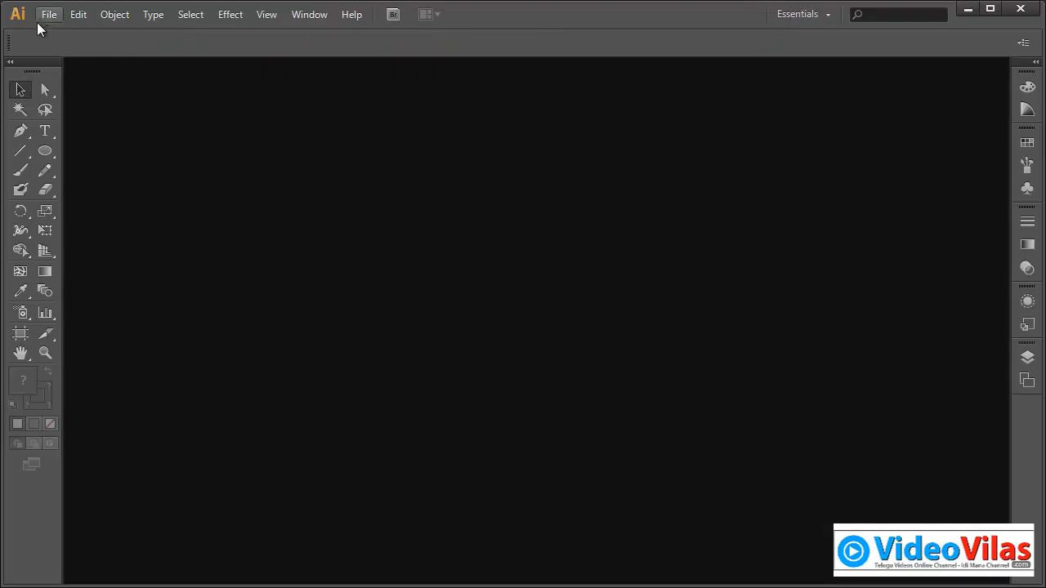
{"action": "left_click", "coordinate": [49, 13]}
{"action": "left_click", "coordinate": [54, 34]}
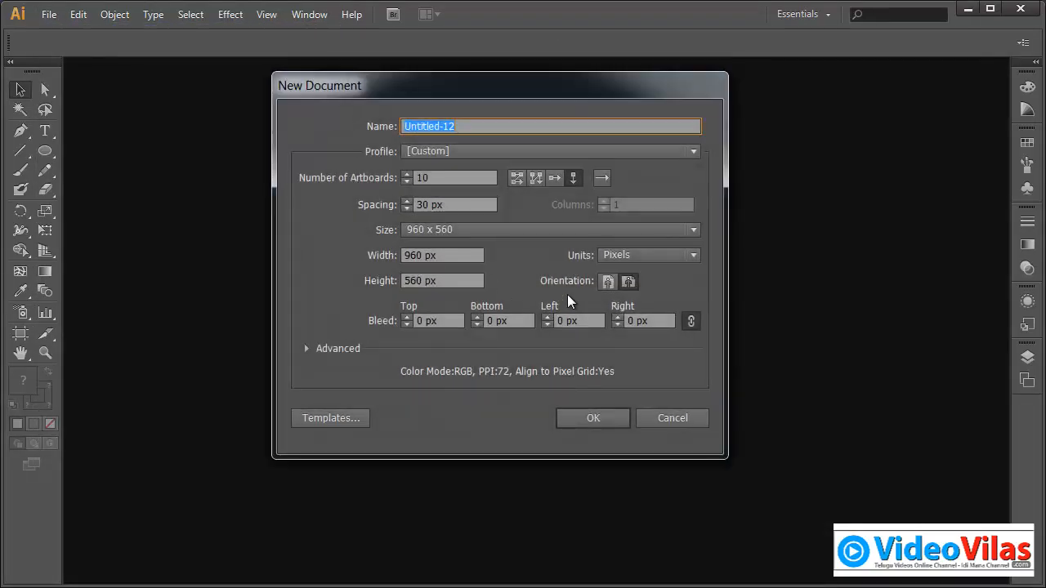
{"action": "left_click", "coordinate": [553, 176]}
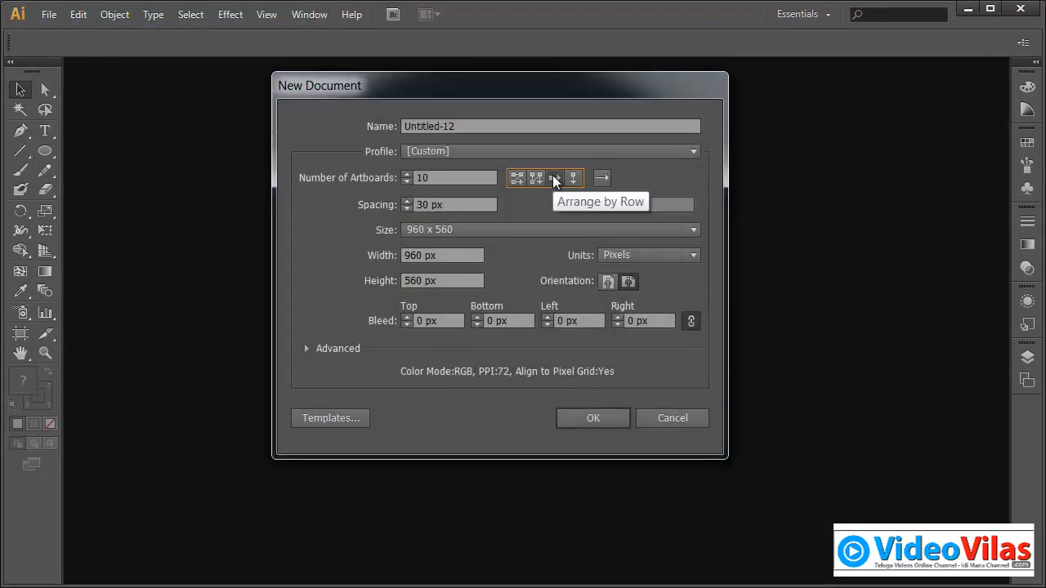
{"action": "left_click", "coordinate": [603, 180]}
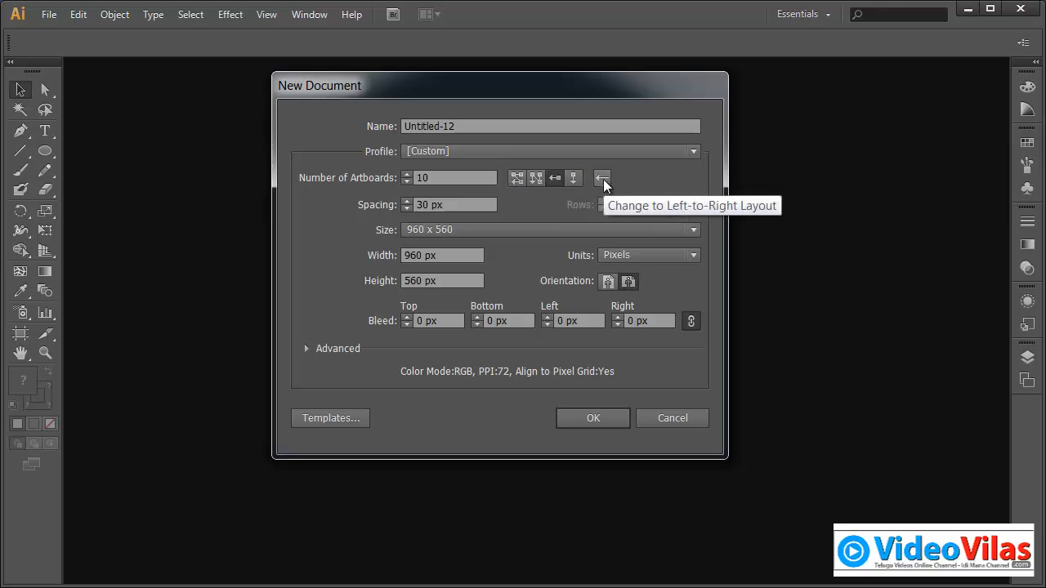
{"action": "left_click", "coordinate": [593, 418]}
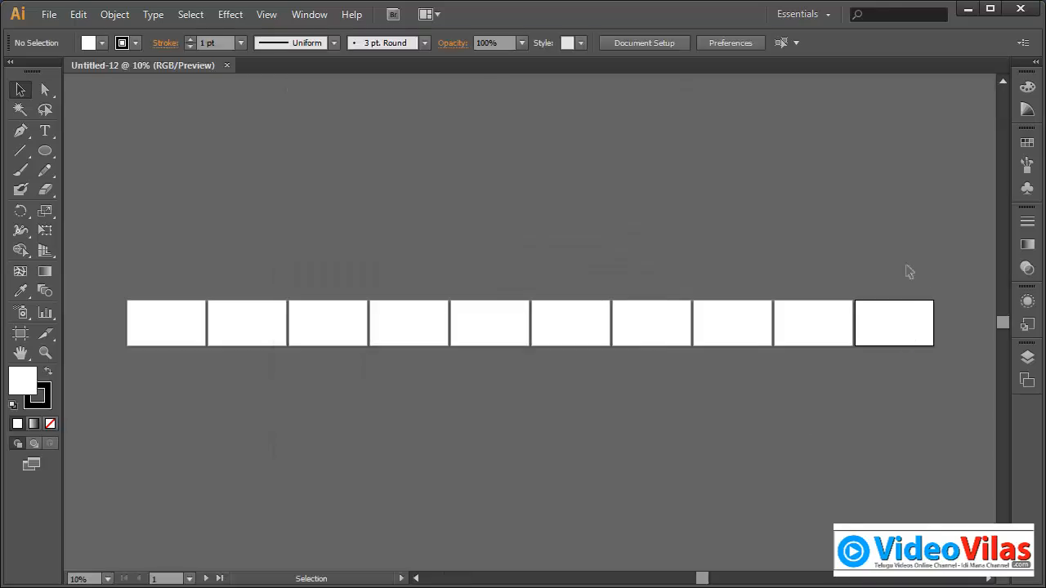
Step: Activate the artboards one after another from the second through the tenth to check the right-to-left numbering order
{"action": "left_click", "coordinate": [805, 323]}
{"action": "left_click", "coordinate": [740, 317]}
{"action": "left_click", "coordinate": [658, 324]}
{"action": "left_click", "coordinate": [570, 326]}
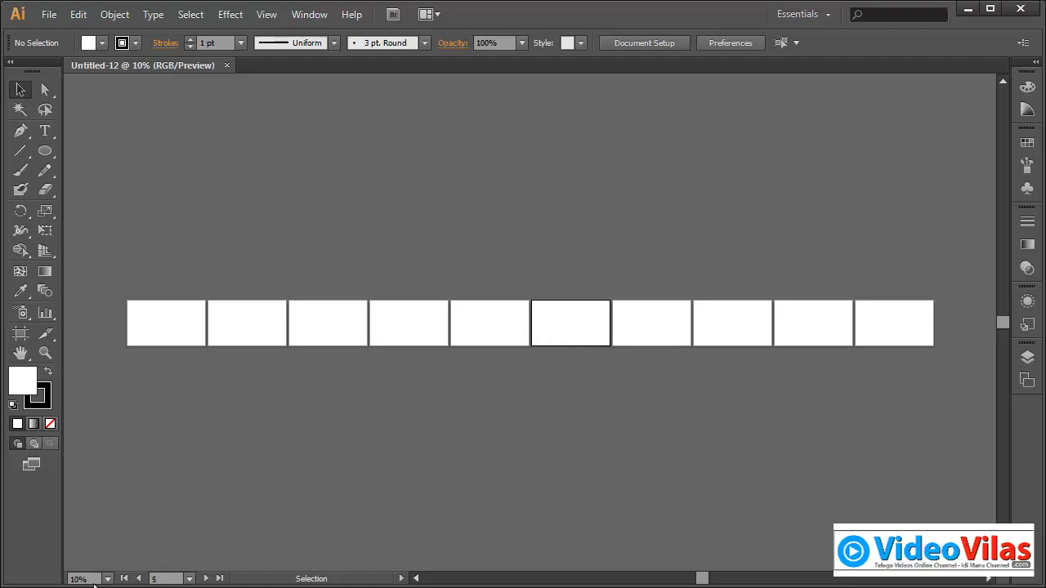
{"action": "left_click", "coordinate": [492, 326]}
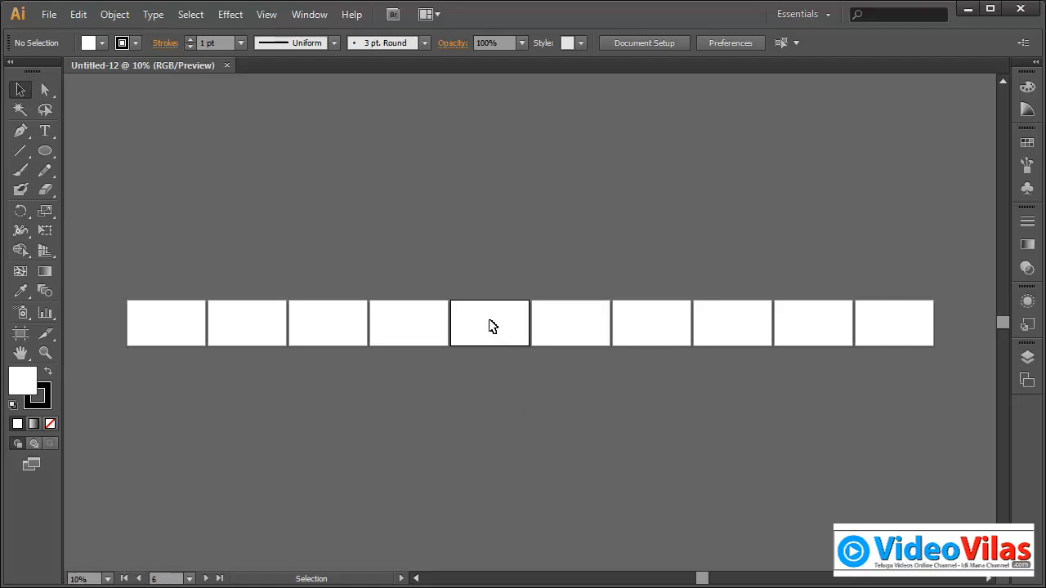
{"action": "left_click", "coordinate": [409, 319]}
{"action": "left_click", "coordinate": [326, 325]}
{"action": "left_click", "coordinate": [273, 323]}
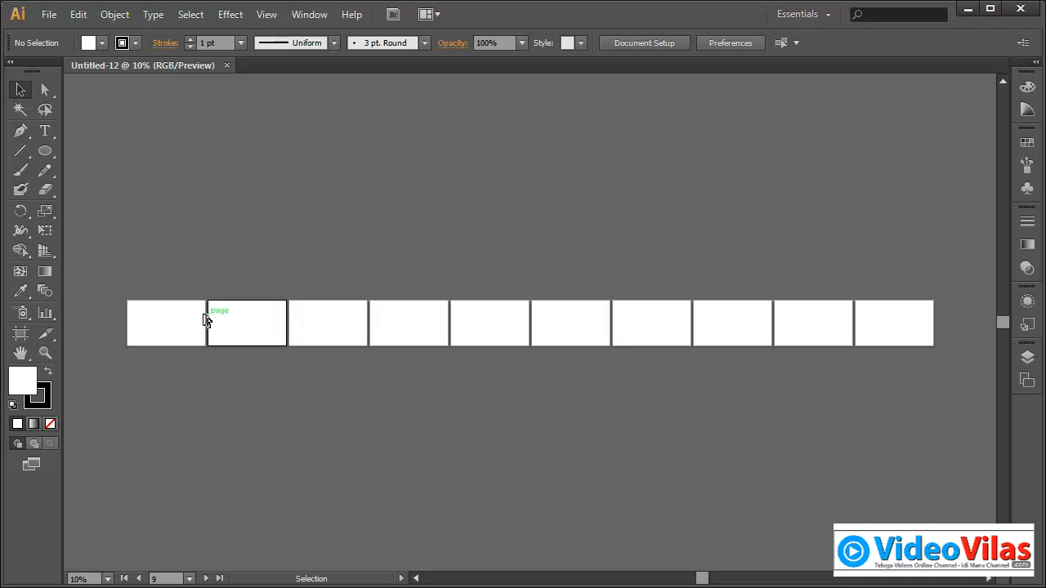
{"action": "left_click", "coordinate": [205, 320]}
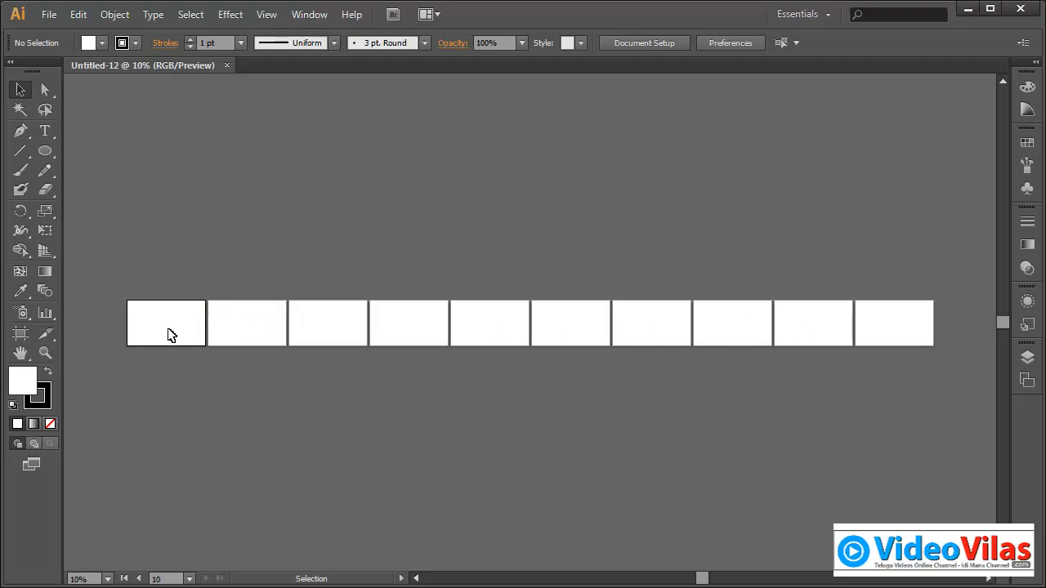
Step: Close the right-to-left document and start a new one with a left-to-right, Grid by Row artboard layout
{"action": "left_click", "coordinate": [228, 64]}
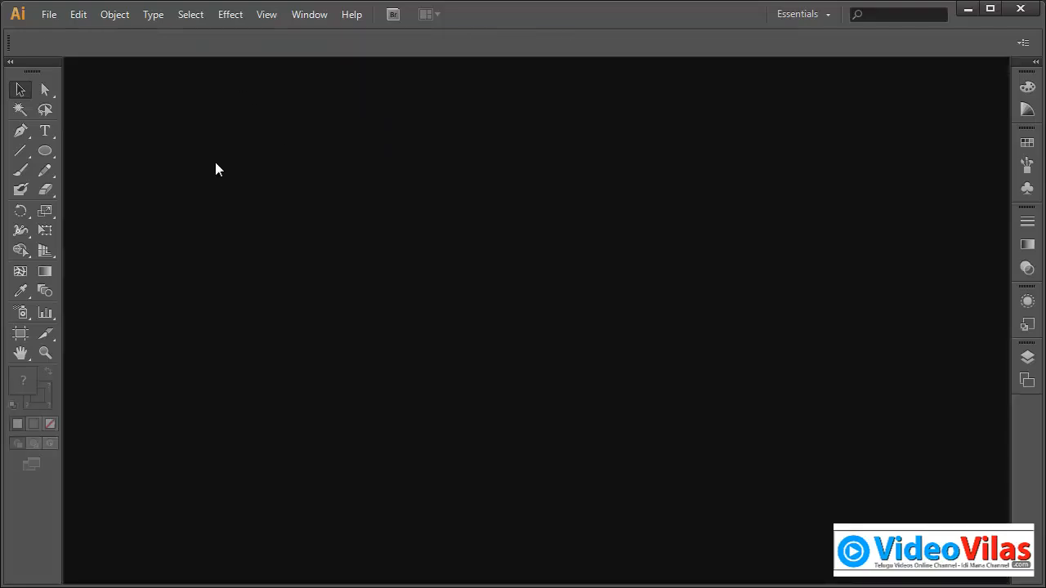
{"action": "left_click", "coordinate": [48, 14]}
{"action": "left_click", "coordinate": [51, 33]}
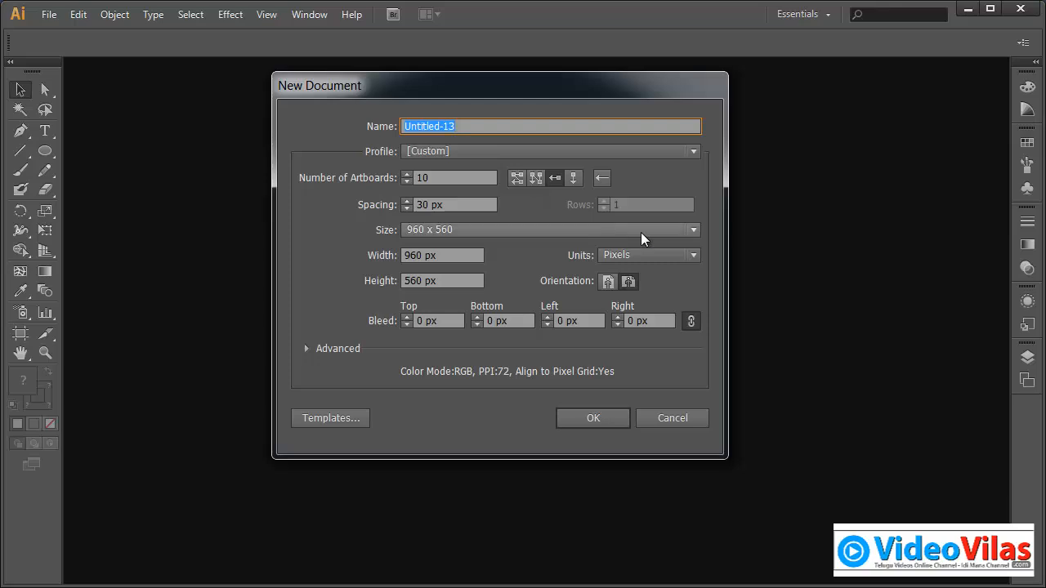
{"action": "left_click", "coordinate": [604, 180]}
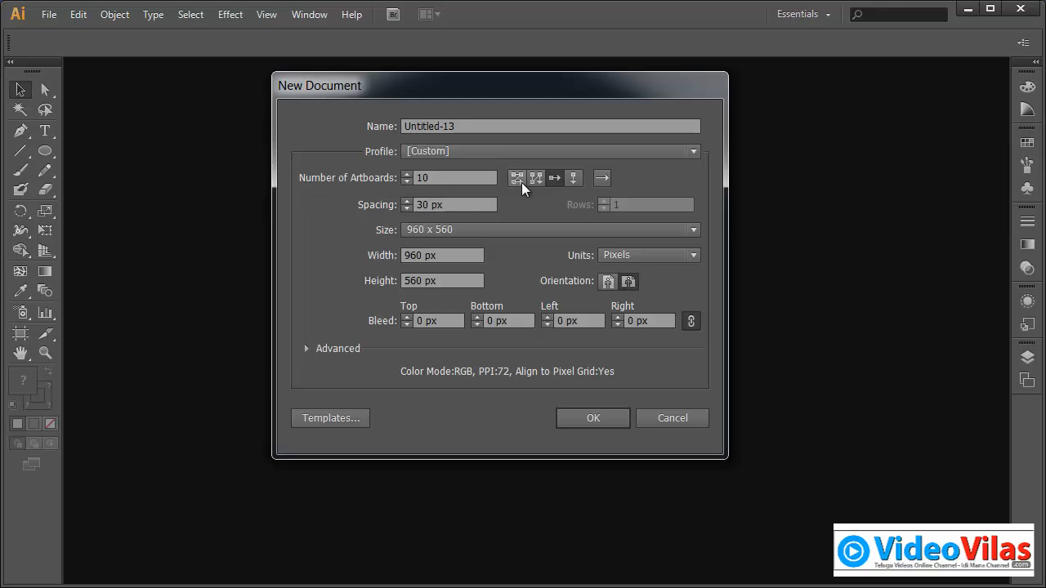
{"action": "left_click", "coordinate": [572, 181]}
{"action": "left_click", "coordinate": [516, 178]}
{"action": "left_click", "coordinate": [514, 177]}
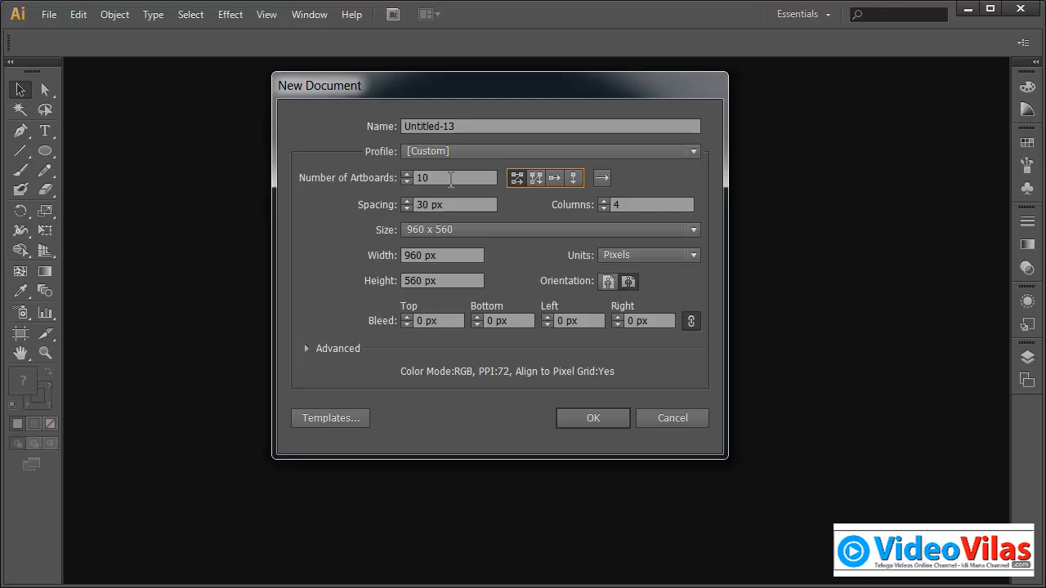
Step: Set the artboard grid to 5 columns, keeping 10 artboards and 30 px spacing, and create the document
{"action": "left_click_drag", "start_coordinate": [450, 177], "coordinate": [373, 173]}
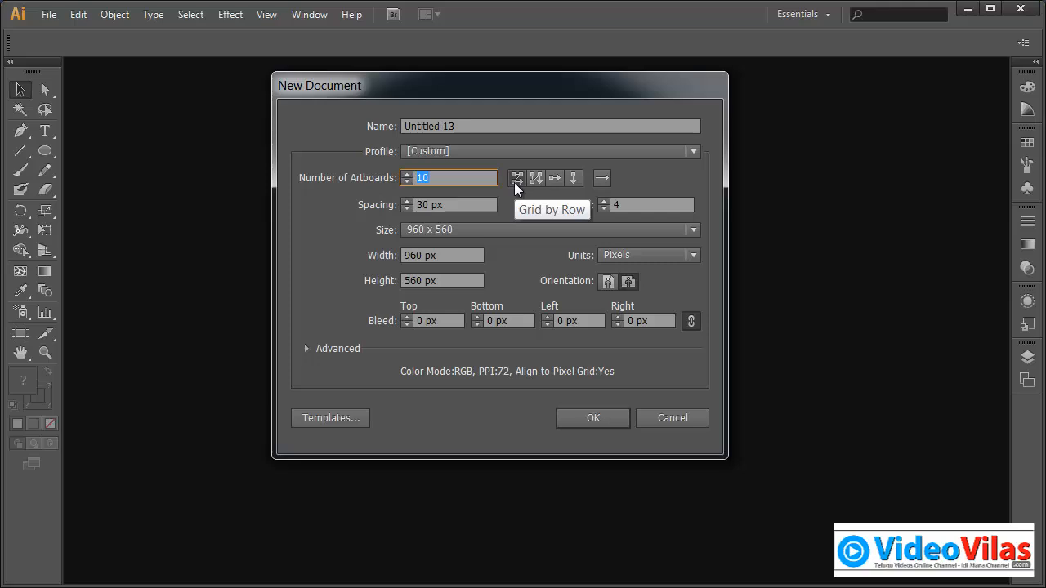
{"action": "key", "text": "Tab"}
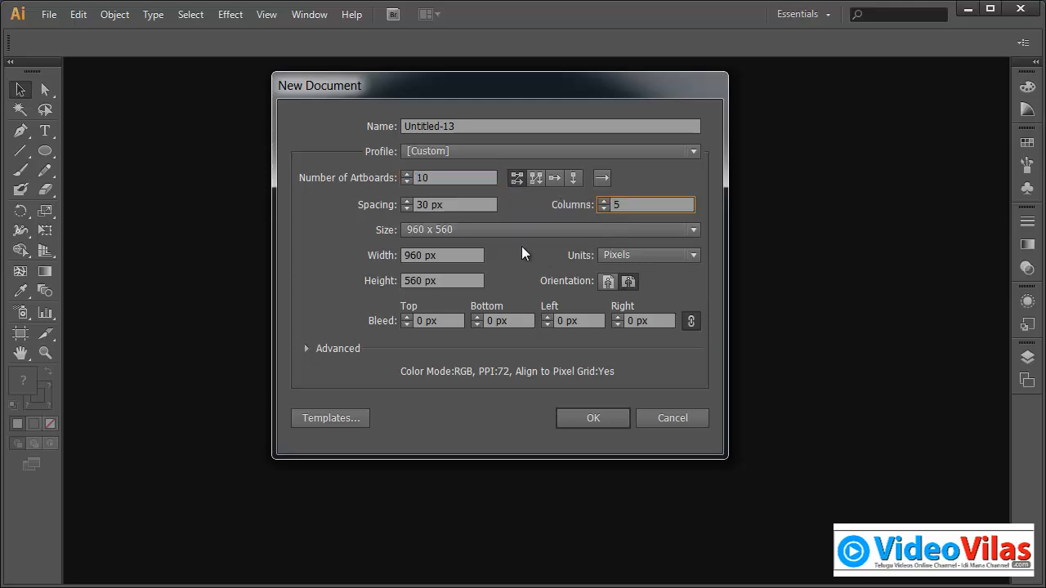
{"action": "left_click", "coordinate": [483, 204]}
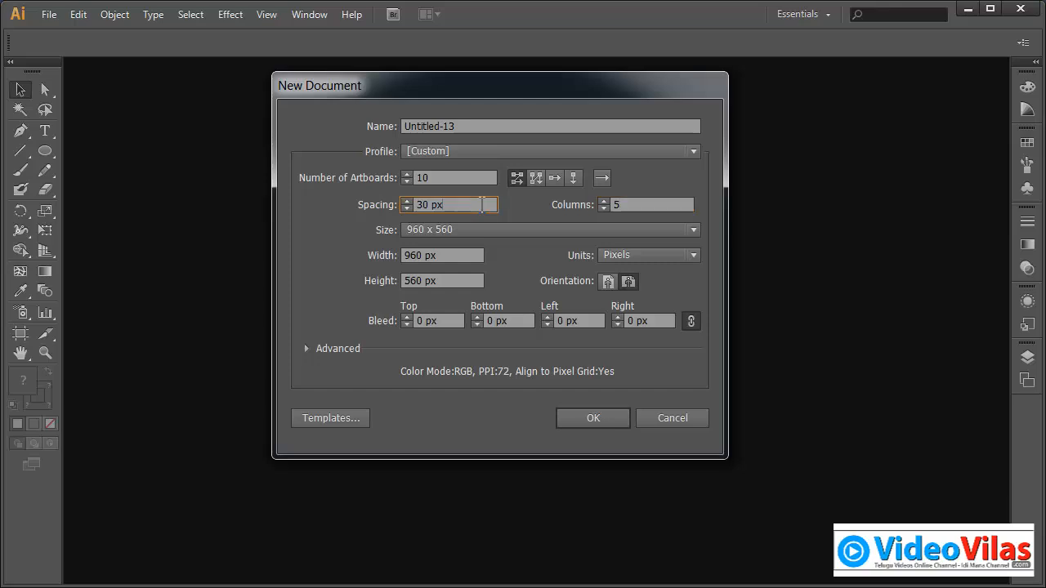
{"action": "left_click", "coordinate": [606, 424]}
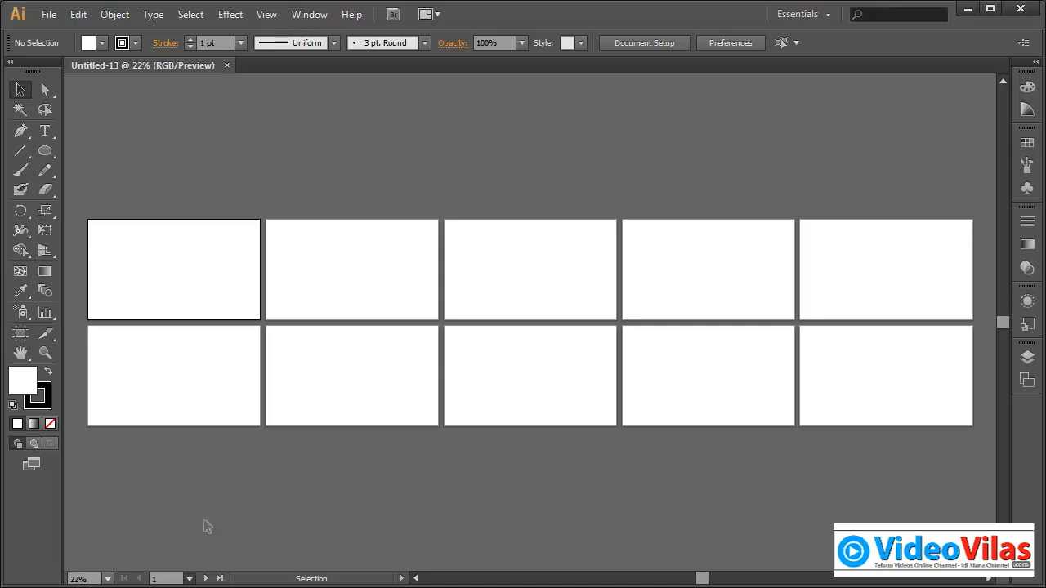
Step: Jump directly to artboard 7 by entering its number in the artboard navigation
{"action": "left_click", "coordinate": [206, 485]}
{"action": "left_click", "coordinate": [192, 579]}
{"action": "left_click", "coordinate": [204, 522]}
{"action": "left_click", "coordinate": [190, 581]}
{"action": "left_click", "coordinate": [189, 581]}
{"action": "type", "text": "7"}
{"action": "key", "text": "Return"}
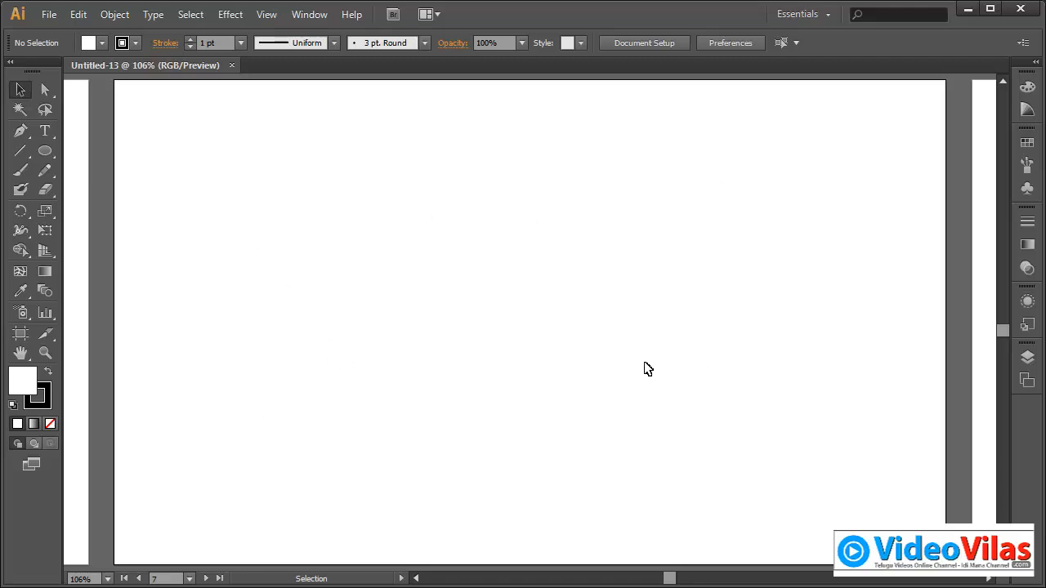
Step: Zoom out until the whole artboard grid is in view and activate the first artboard
{"action": "key", "text": "ctrl+minus"}
{"action": "key", "text": "ctrl+minus"}
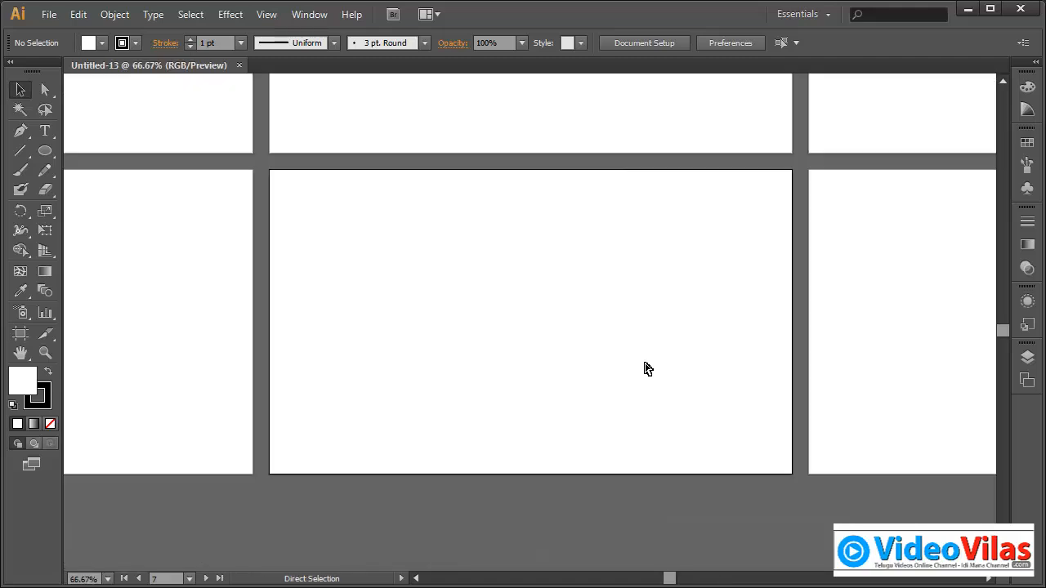
{"action": "key", "text": "ctrl+minus"}
{"action": "key", "text": "ctrl+minus"}
{"action": "key", "text": "ctrl+minus"}
{"action": "key", "text": "ctrl+minus"}
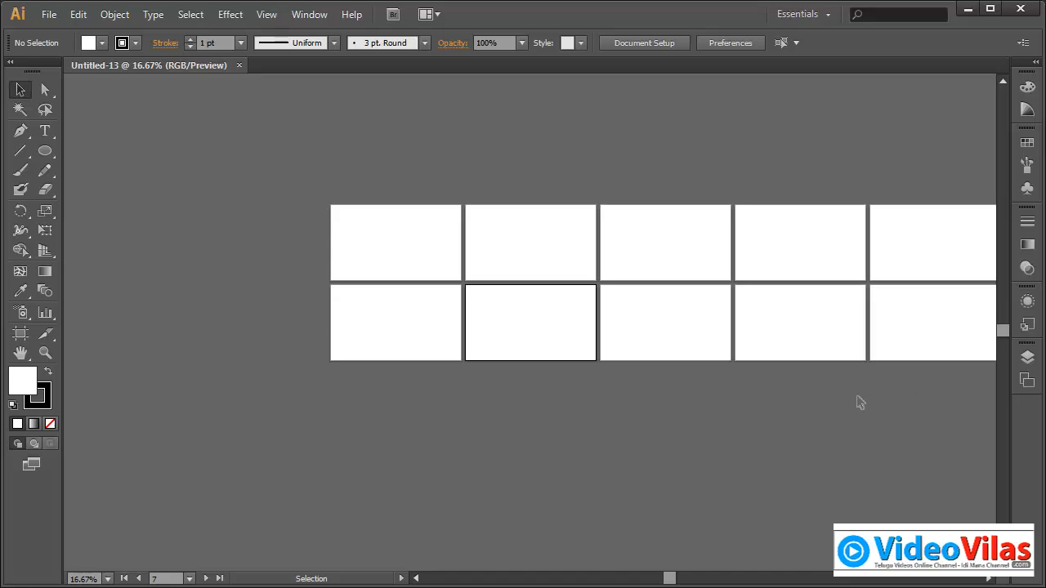
{"action": "left_click_drag", "start_coordinate": [871, 411], "coordinate": [722, 414]}
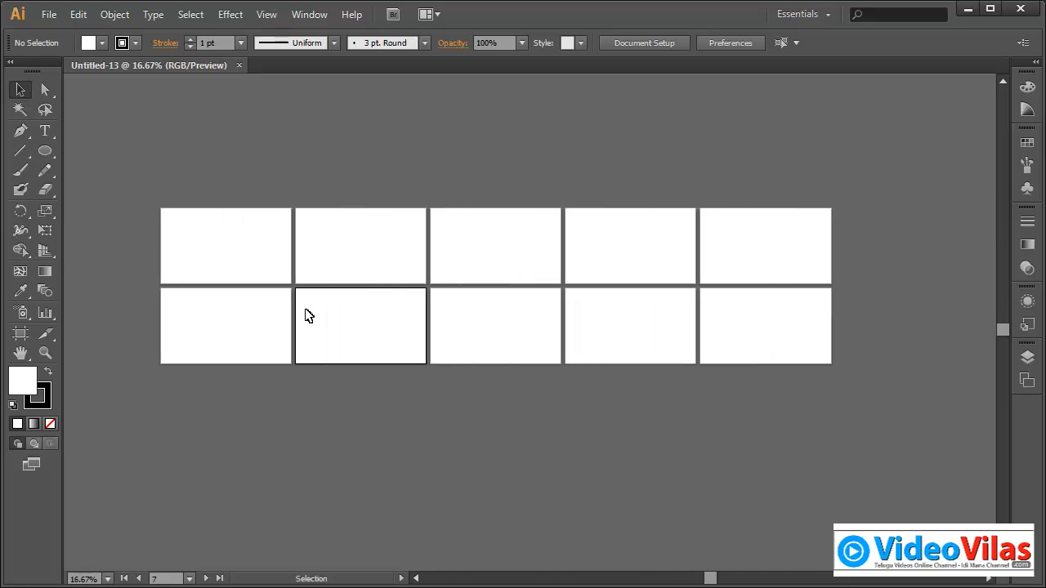
{"action": "left_click", "coordinate": [276, 241]}
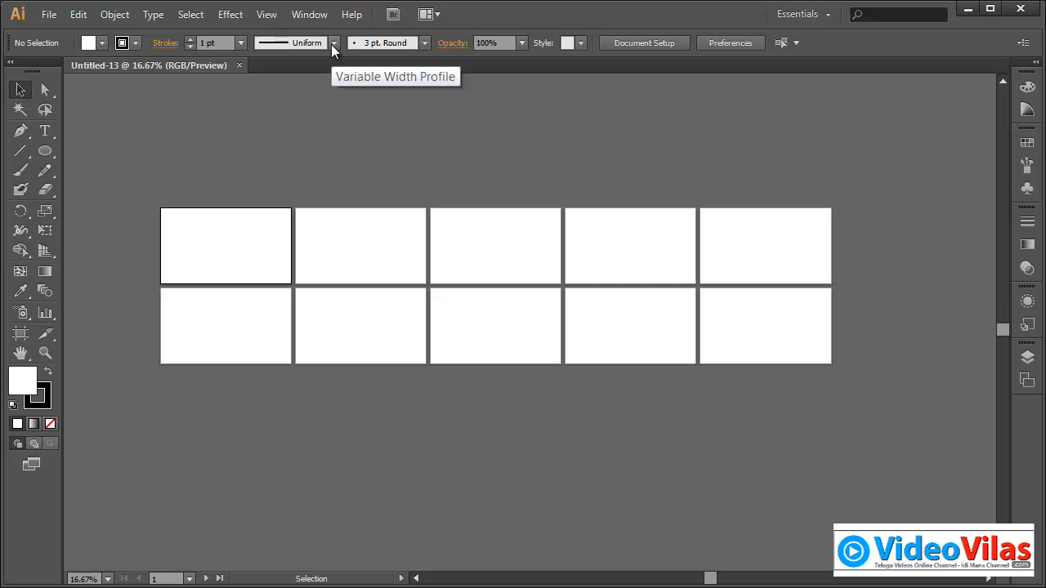
Step: Show the artboard list as a separate floating window beside the grid, enlarged to fit all ten artboards
{"action": "left_click", "coordinate": [308, 15]}
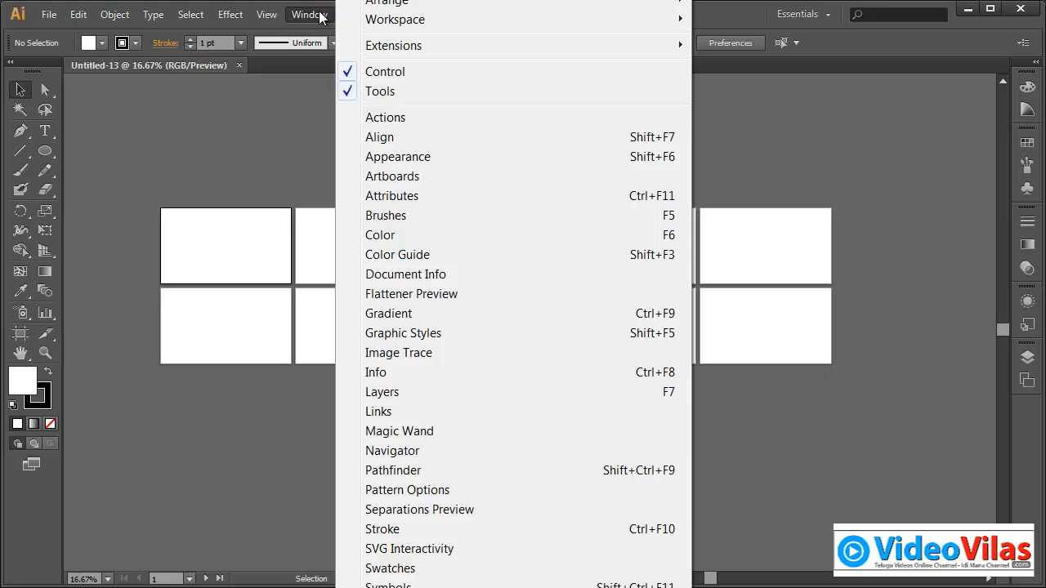
{"action": "left_click", "coordinate": [423, 177]}
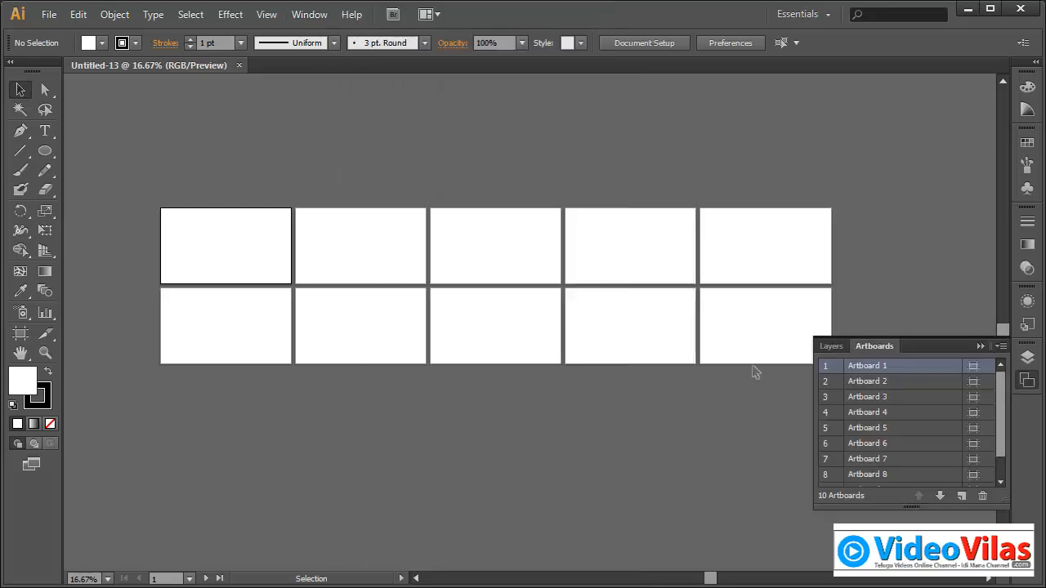
{"action": "left_click_drag", "start_coordinate": [865, 347], "coordinate": [664, 154]}
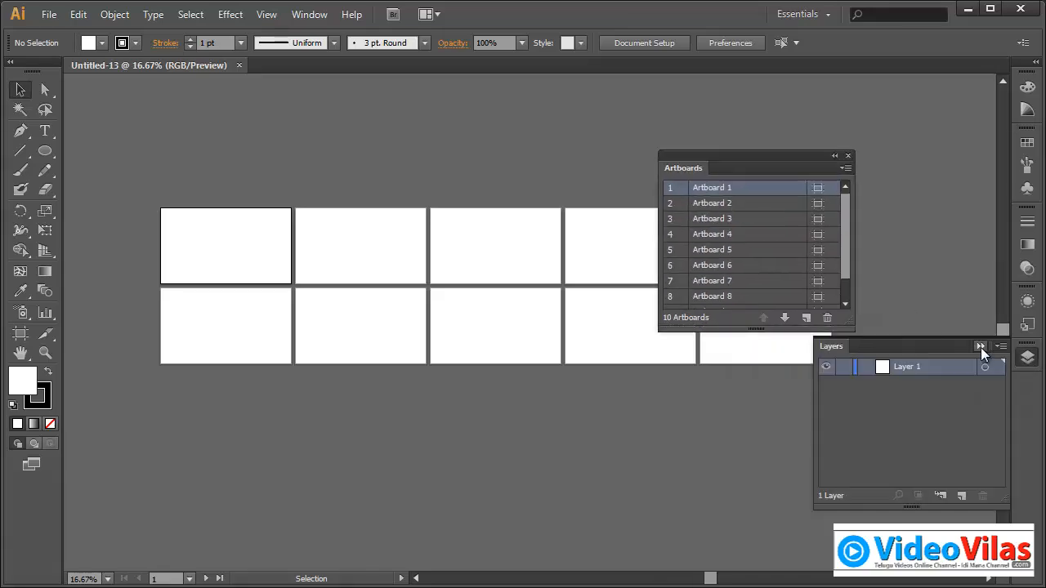
{"action": "left_click", "coordinate": [981, 347]}
{"action": "left_click_drag", "start_coordinate": [785, 155], "coordinate": [946, 107]}
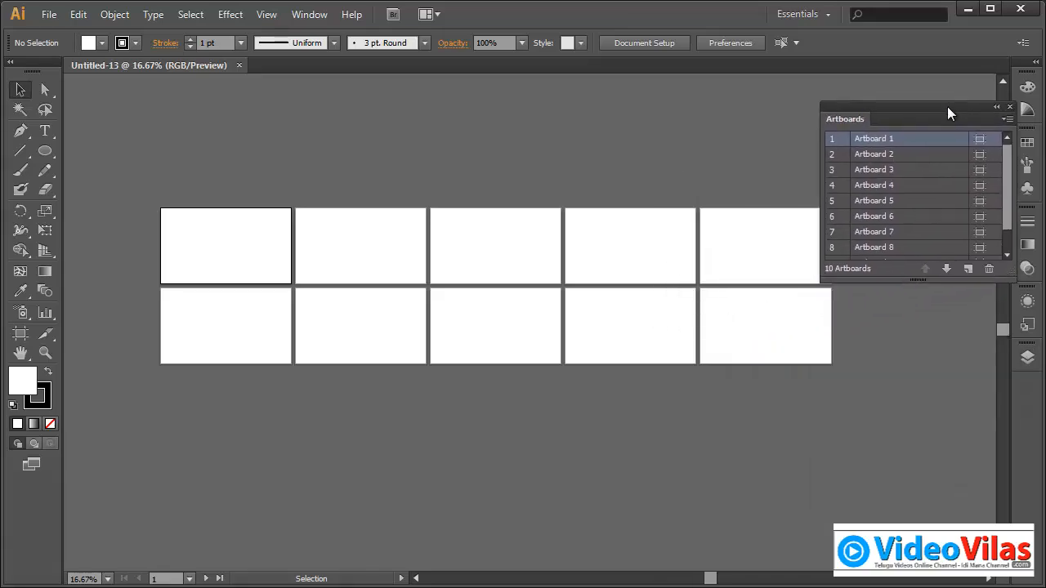
{"action": "key", "text": "space"}
{"action": "left_click_drag", "start_coordinate": [848, 487], "coordinate": [804, 502]}
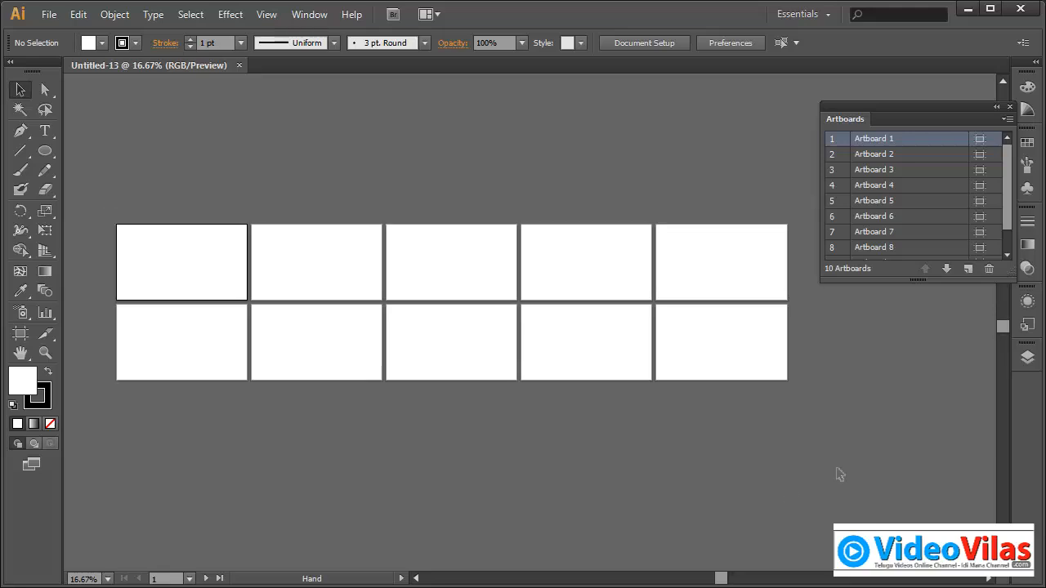
{"action": "left_click_drag", "start_coordinate": [1013, 280], "coordinate": [954, 401]}
{"action": "left_click_drag", "start_coordinate": [888, 111], "coordinate": [870, 109]}
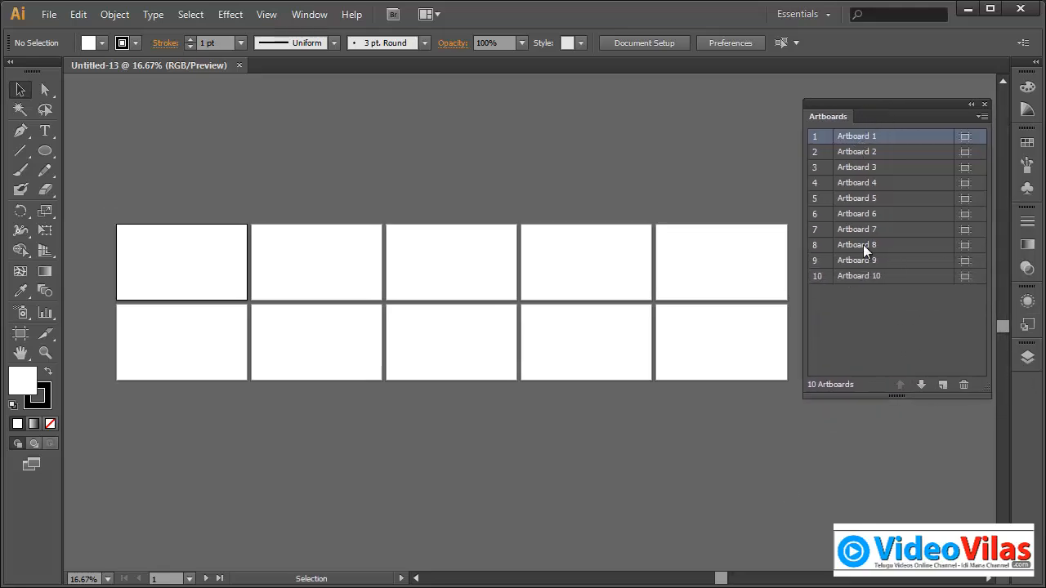
Step: Activate artboards 10, 9, 8, 7, 6 and 1 in turn from the artboard list
{"action": "left_click", "coordinate": [864, 280]}
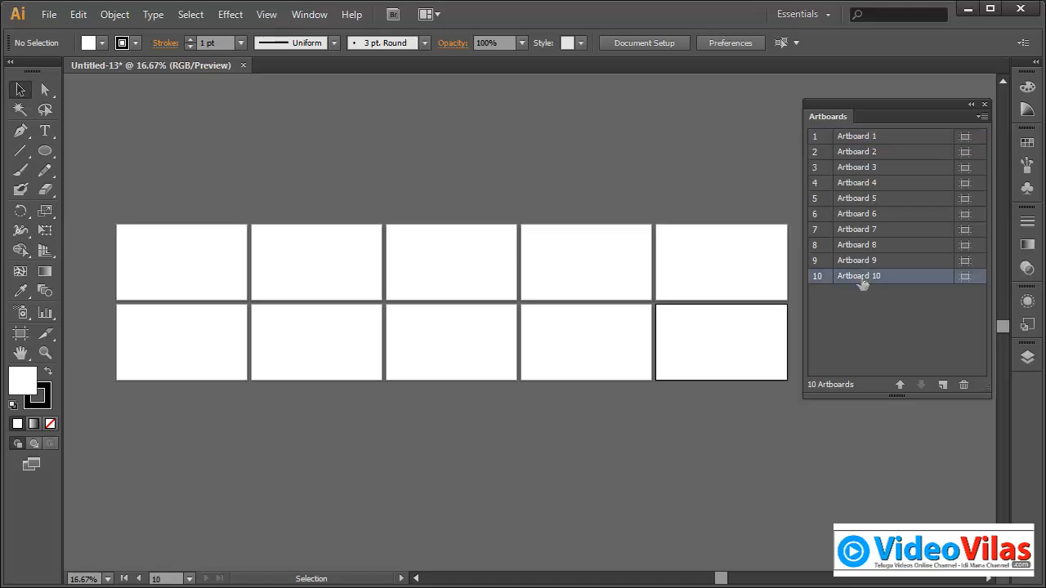
{"action": "left_click", "coordinate": [857, 261]}
{"action": "left_click", "coordinate": [857, 246]}
{"action": "left_click", "coordinate": [857, 231]}
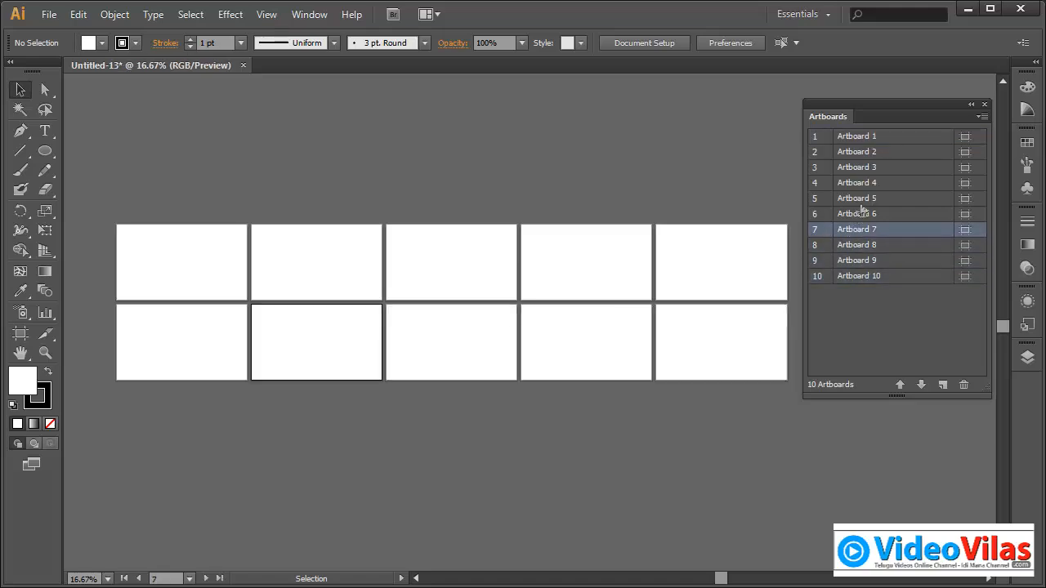
{"action": "left_click", "coordinate": [860, 212]}
{"action": "left_click", "coordinate": [844, 139]}
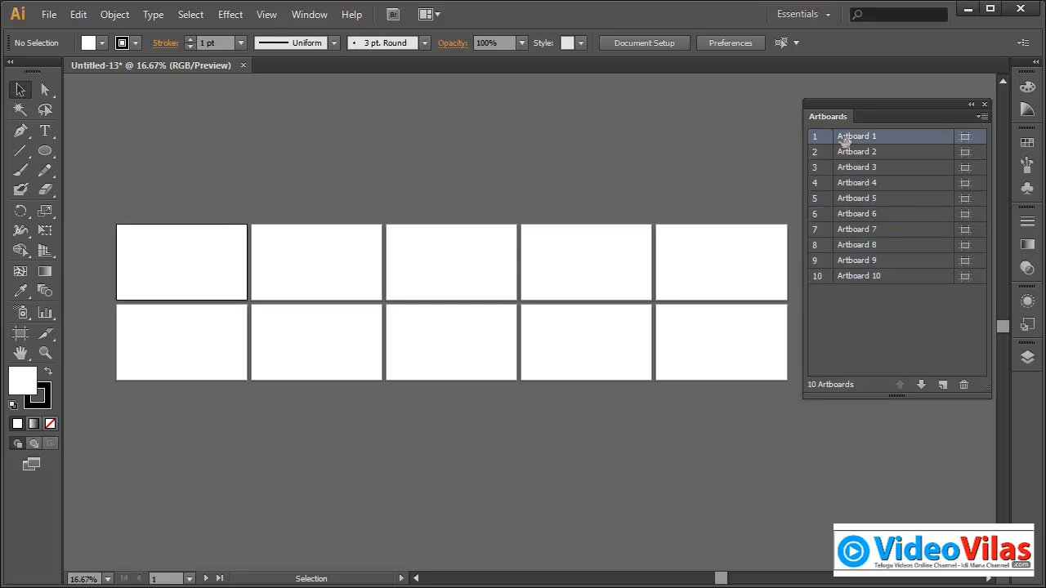
Step: Add a new artboard after Artboard 1 and delete Artboard 10
{"action": "left_click", "coordinate": [941, 384]}
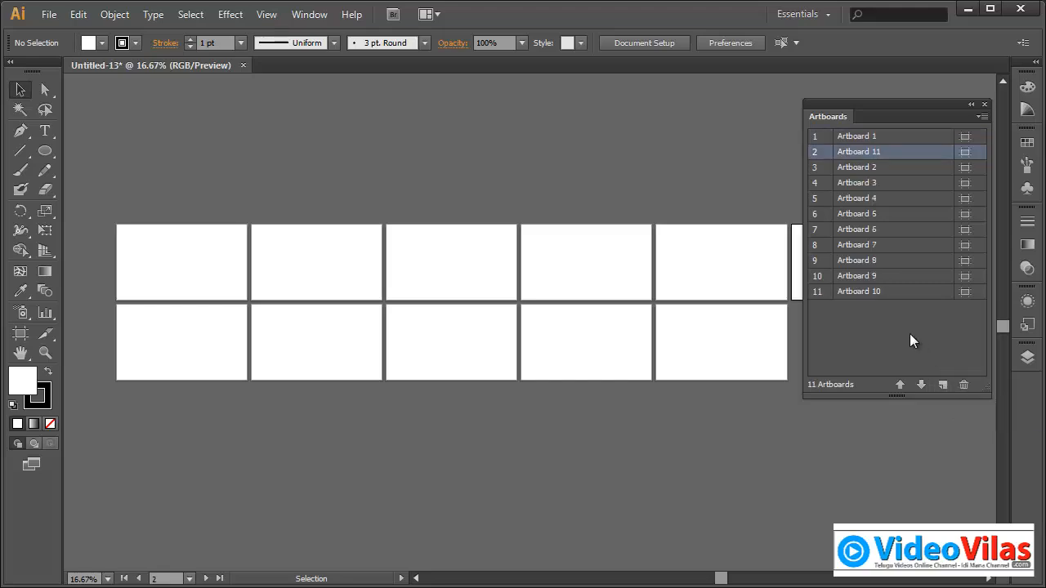
{"action": "left_click", "coordinate": [867, 291]}
{"action": "left_click", "coordinate": [964, 385]}
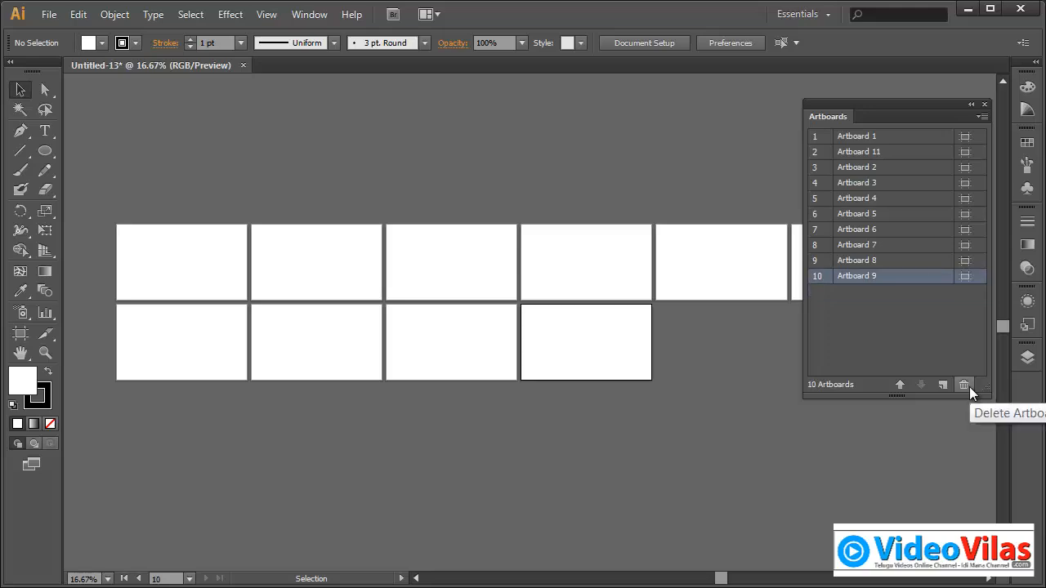
Step: Move the artboard list clear of the first row and delete the newly added Artboard 11
{"action": "left_click_drag", "start_coordinate": [881, 109], "coordinate": [872, 289]}
{"action": "left_click", "coordinate": [865, 251]}
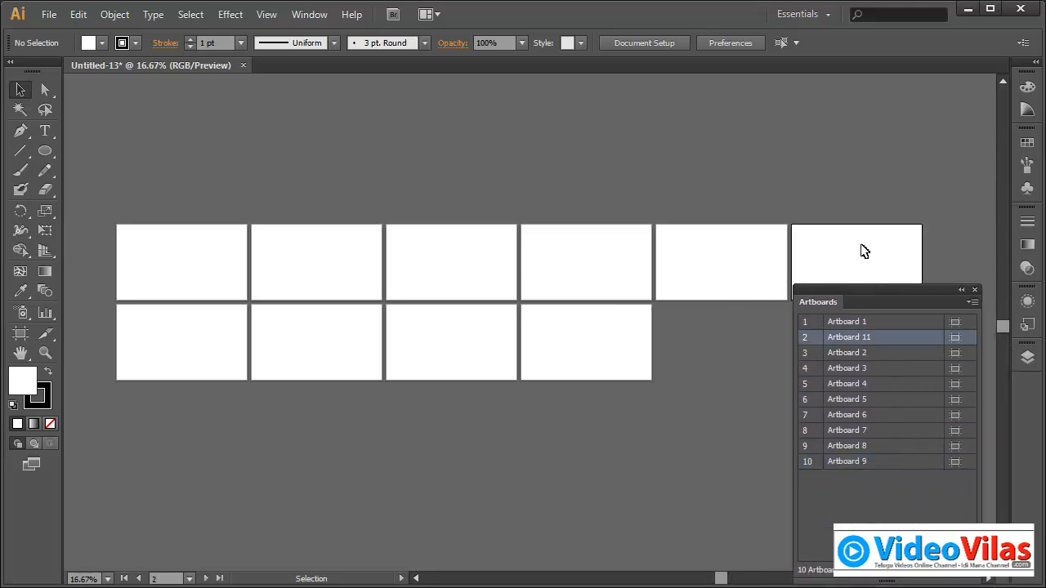
{"action": "left_click", "coordinate": [737, 269]}
{"action": "left_click", "coordinate": [622, 345]}
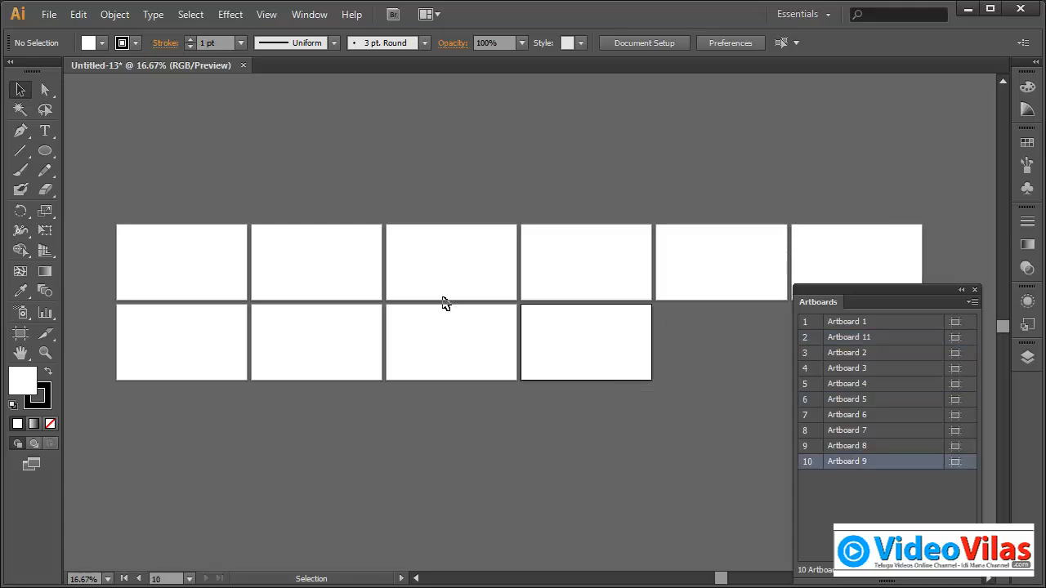
{"action": "left_click", "coordinate": [833, 248]}
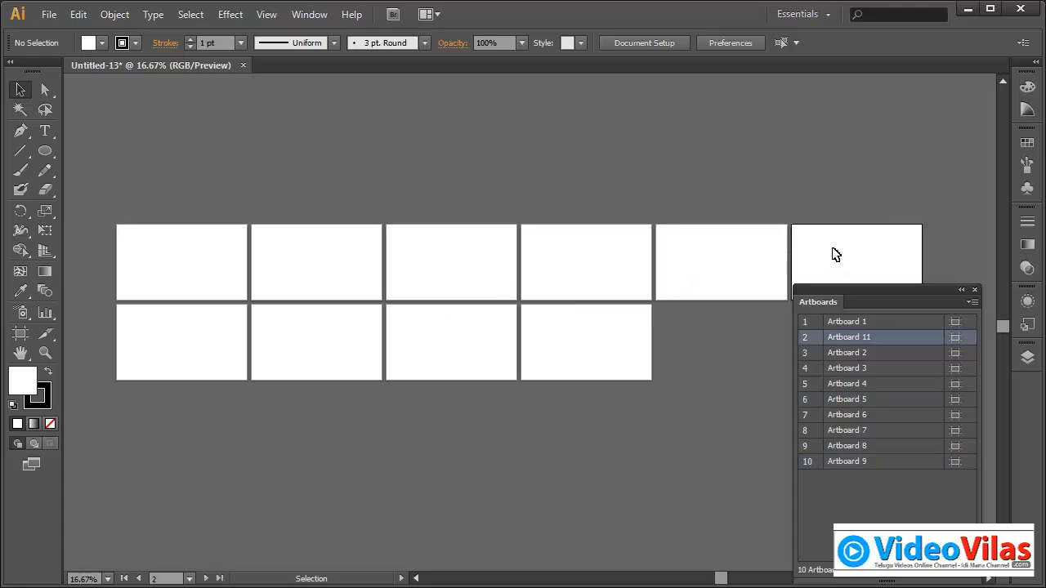
{"action": "left_click", "coordinate": [961, 580]}
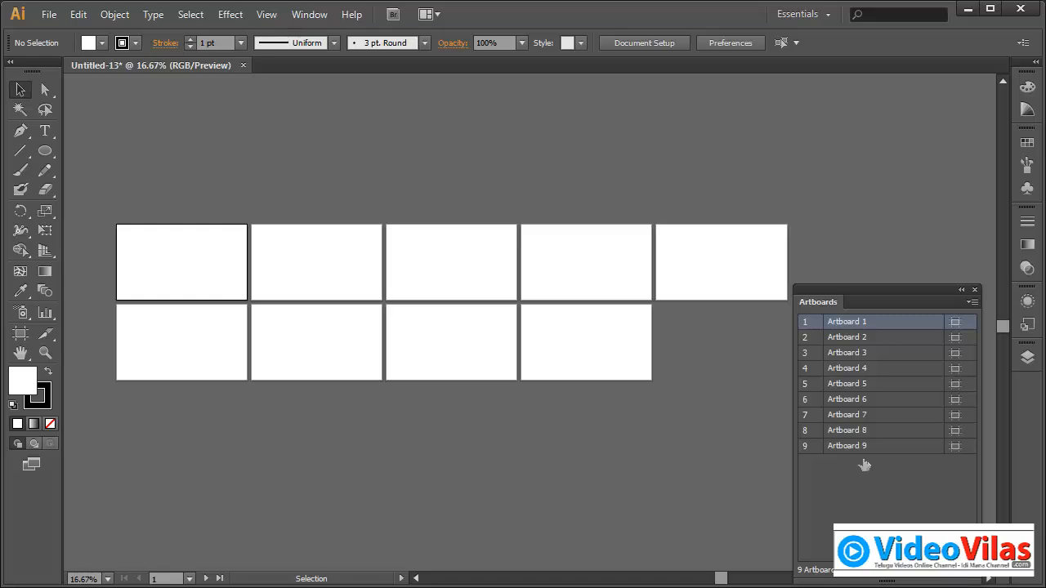
Step: Add a new artboard after Artboard 9 and move the artboard list below the first row
{"action": "left_click", "coordinate": [630, 345]}
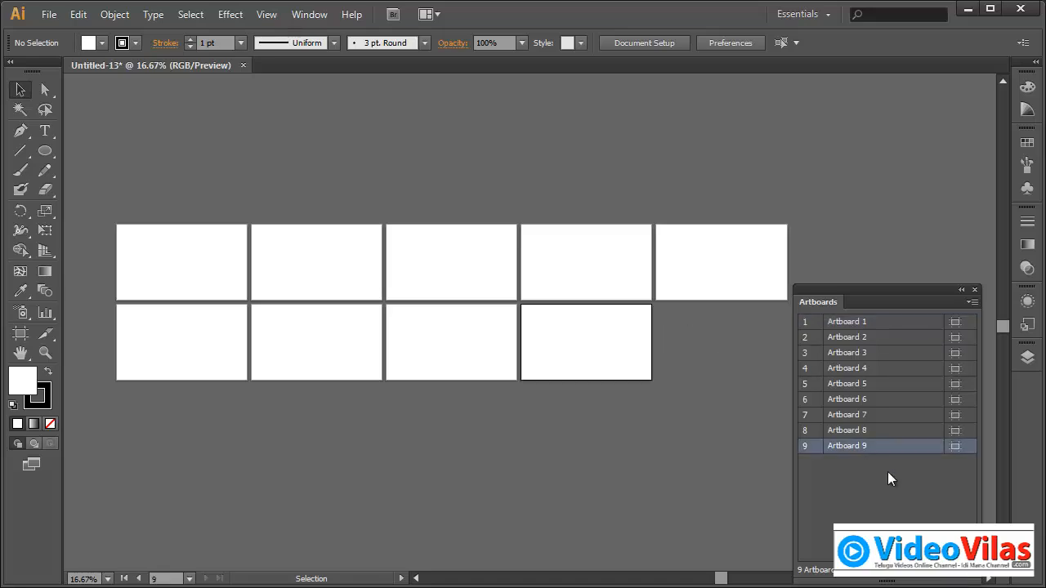
{"action": "left_click", "coordinate": [931, 581]}
{"action": "left_click_drag", "start_coordinate": [862, 249], "coordinate": [743, 345]}
{"action": "left_click_drag", "start_coordinate": [876, 291], "coordinate": [646, 139]}
{"action": "left_click_drag", "start_coordinate": [646, 140], "coordinate": [871, 357]}
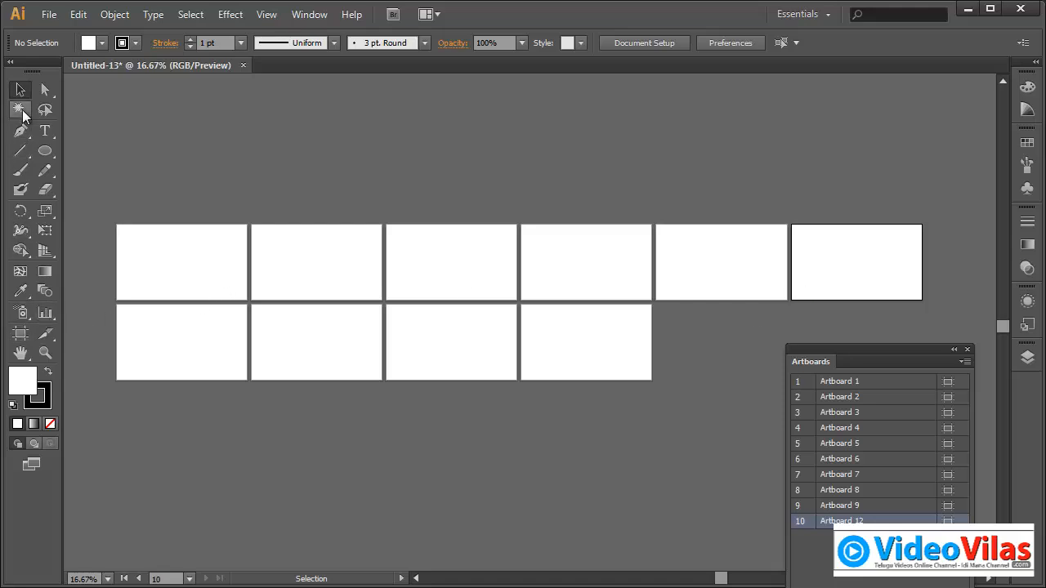
Step: Move the new artboard into the empty slot below Artboard 5, at X 4440 px and Y 870 px, using the Artboard tool
{"action": "left_click", "coordinate": [20, 334]}
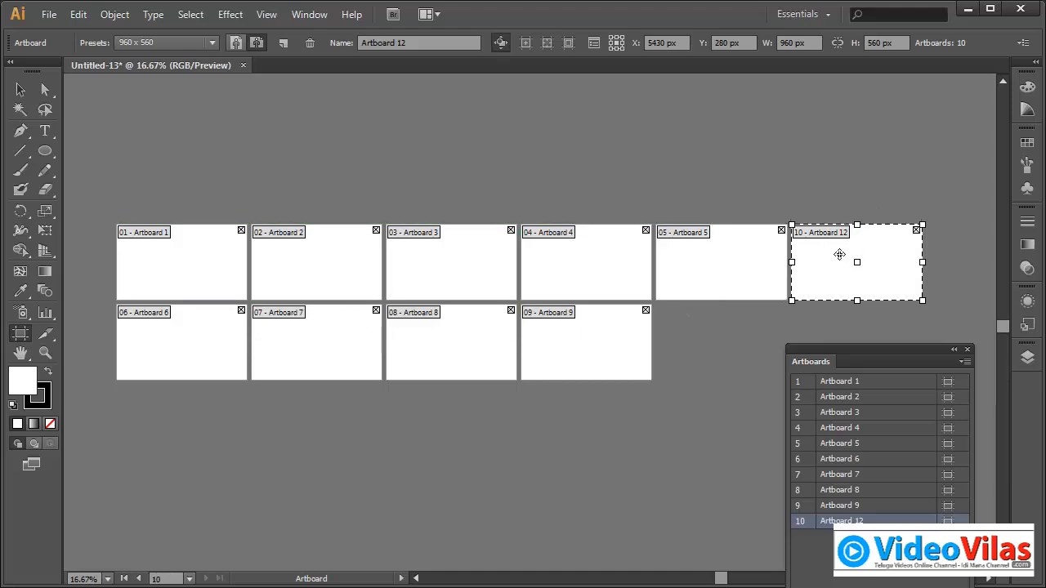
{"action": "left_click_drag", "start_coordinate": [832, 248], "coordinate": [700, 327]}
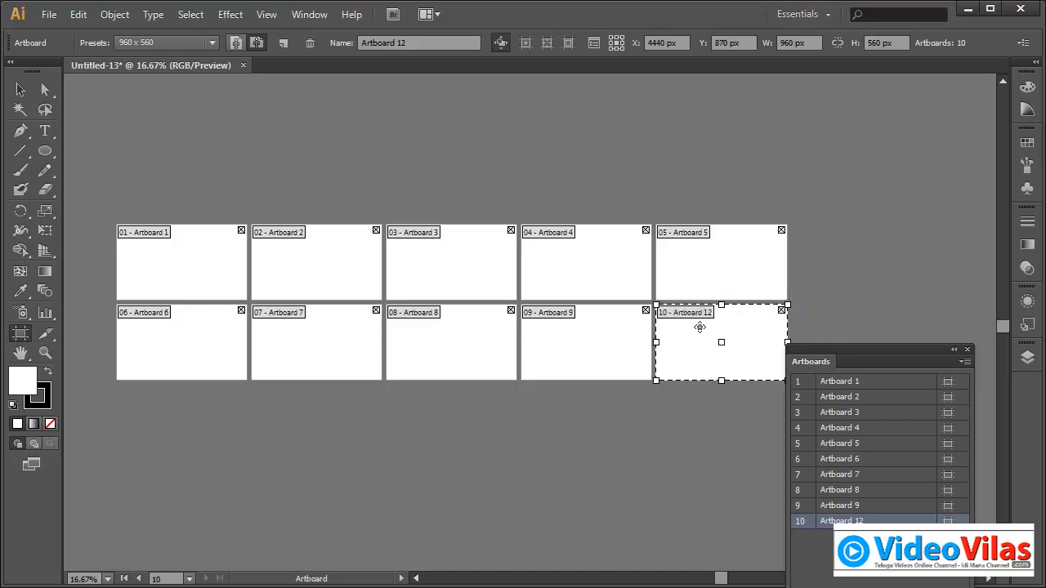
{"action": "left_click_drag", "start_coordinate": [830, 349], "coordinate": [841, 123]}
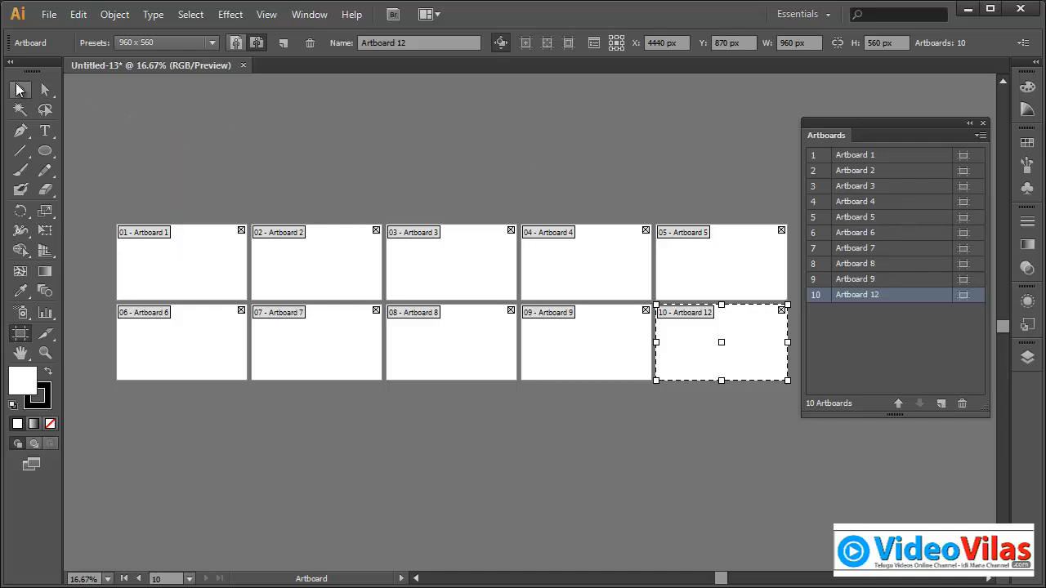
{"action": "left_click", "coordinate": [21, 90]}
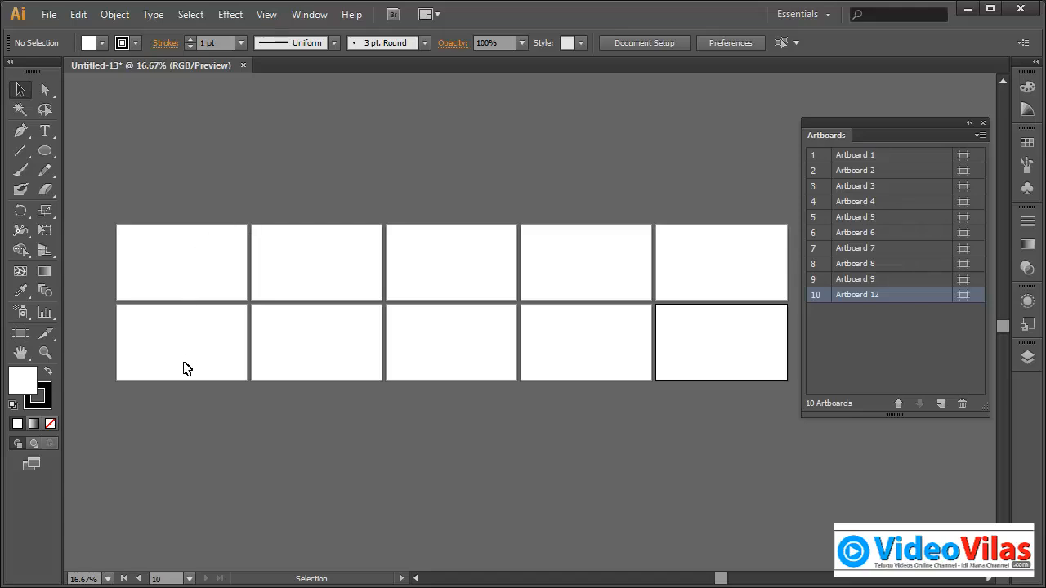
Step: Select Artboard 4, Artboard 3 and Artboard 1 in turn with the Artboard tool
{"action": "left_click", "coordinate": [20, 334]}
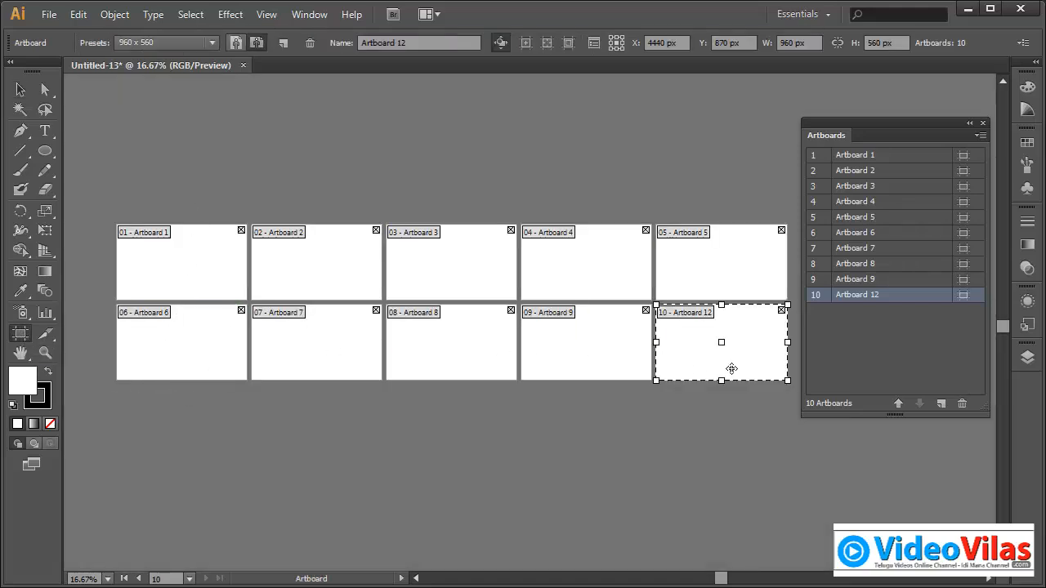
{"action": "left_click", "coordinate": [590, 241]}
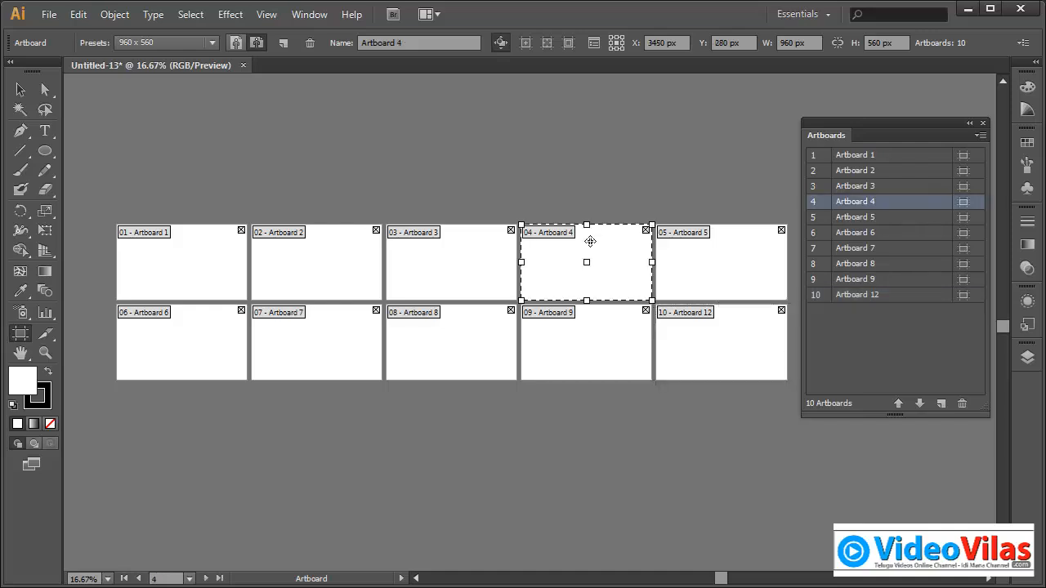
{"action": "left_click", "coordinate": [455, 245]}
{"action": "left_click", "coordinate": [181, 233]}
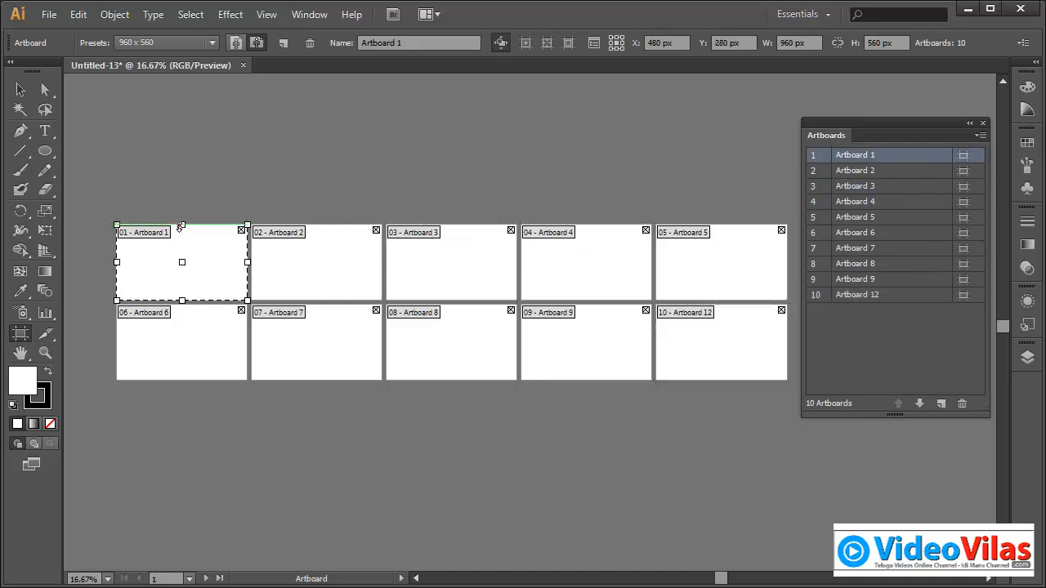
Step: Try stretching Artboard 1 upward and moving it above the grid, undoing each change
{"action": "left_click_drag", "start_coordinate": [181, 224], "coordinate": [182, 132]}
{"action": "key", "text": "ctrl+z"}
{"action": "left_click_drag", "start_coordinate": [204, 257], "coordinate": [185, 127]}
{"action": "key", "text": "ctrl+z"}
Step: Look through the size presets for Artboard 1 and rename the artboard Brochure
{"action": "left_click", "coordinate": [212, 42]}
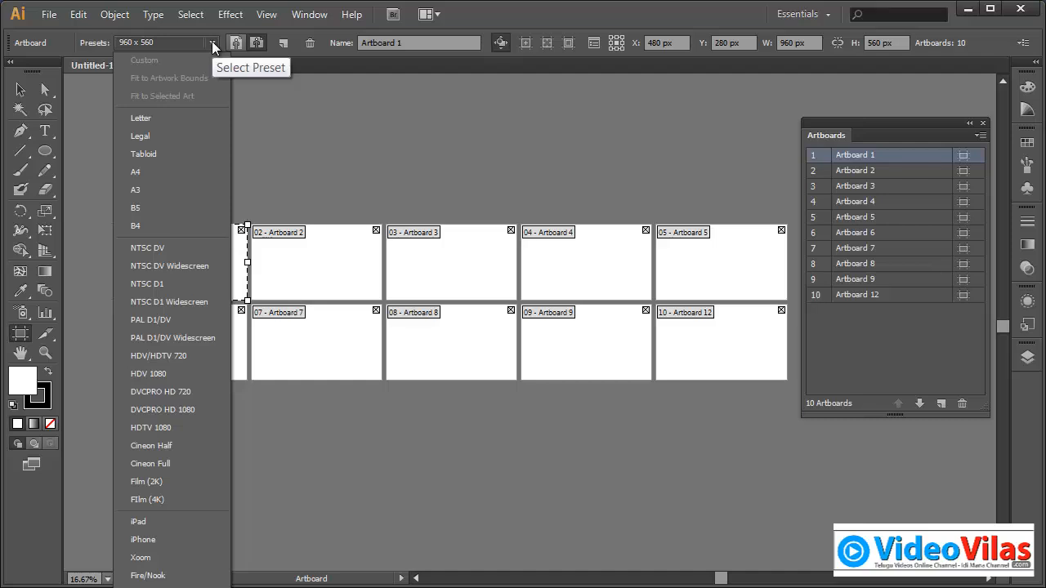
{"action": "left_click", "coordinate": [172, 43]}
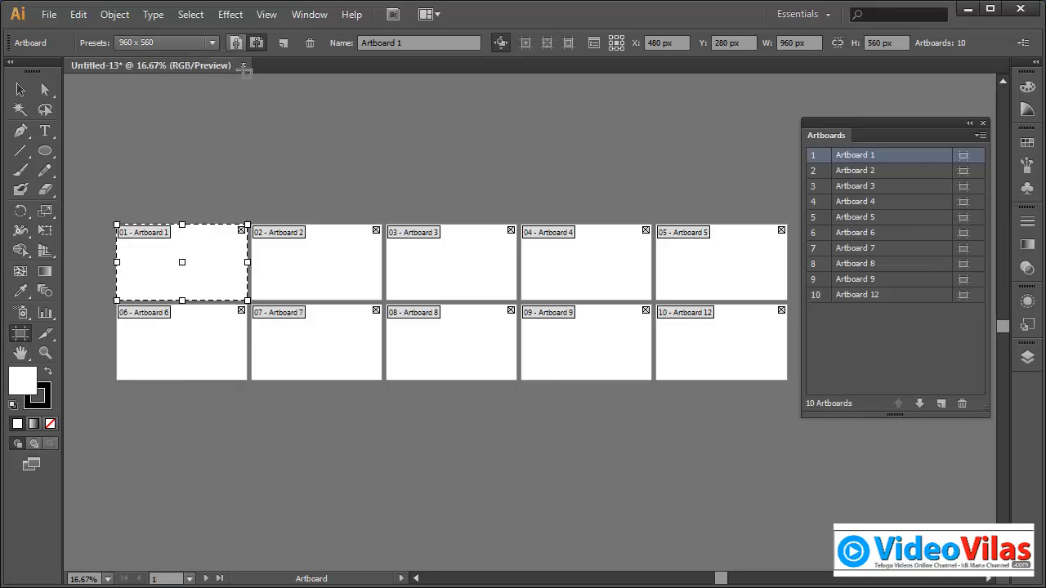
{"action": "left_click_drag", "start_coordinate": [432, 46], "coordinate": [264, 40]}
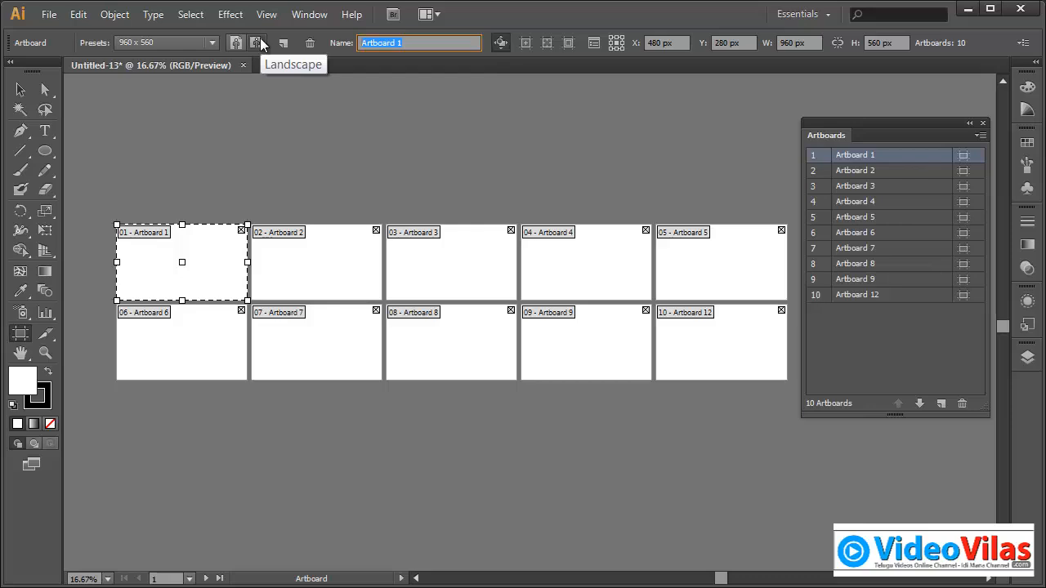
{"action": "type", "text": "Brochure"}
{"action": "key", "text": "Return"}
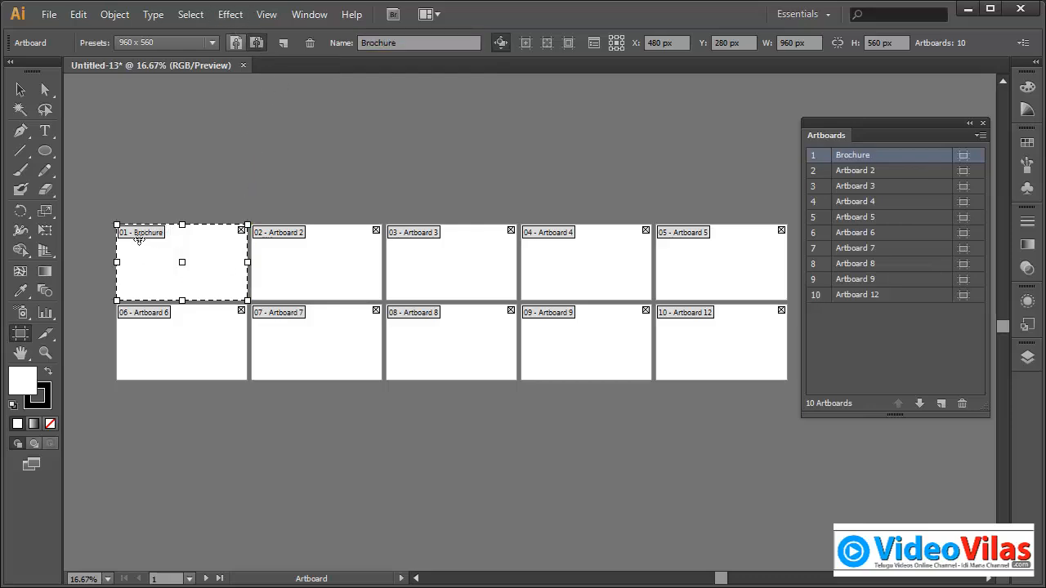
Step: Rename Artboard 2 as Flyer, removing the stray backslash from its name
{"action": "left_click", "coordinate": [287, 254]}
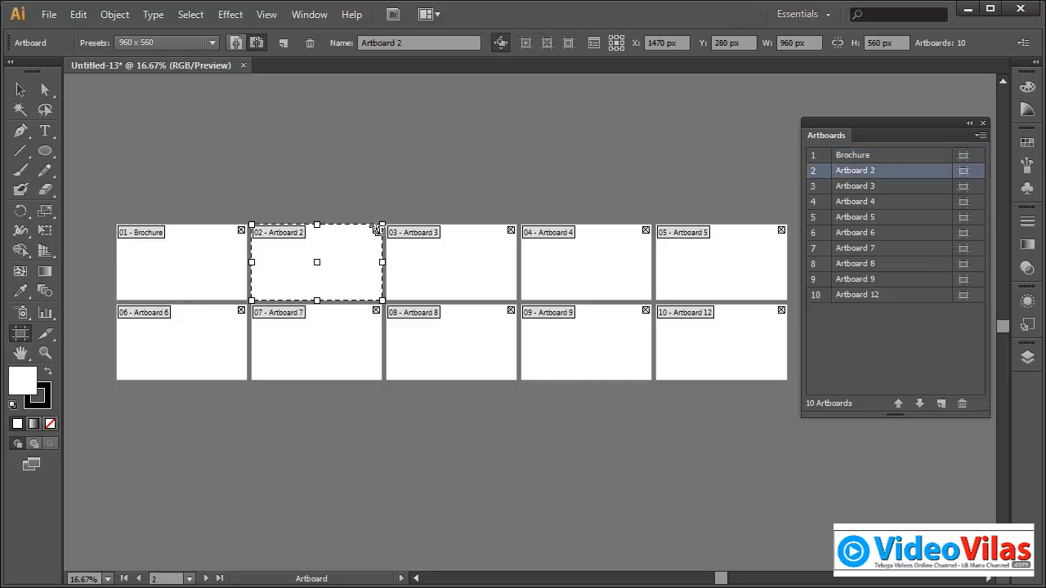
{"action": "left_click", "coordinate": [364, 43]}
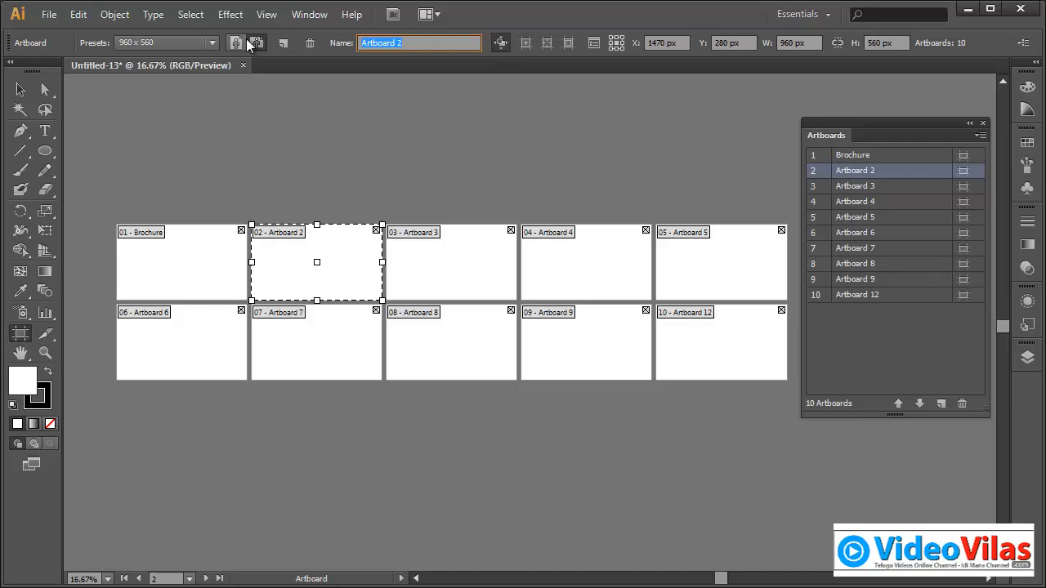
{"action": "type", "text": "Flyer\\"}
{"action": "key", "text": "Return"}
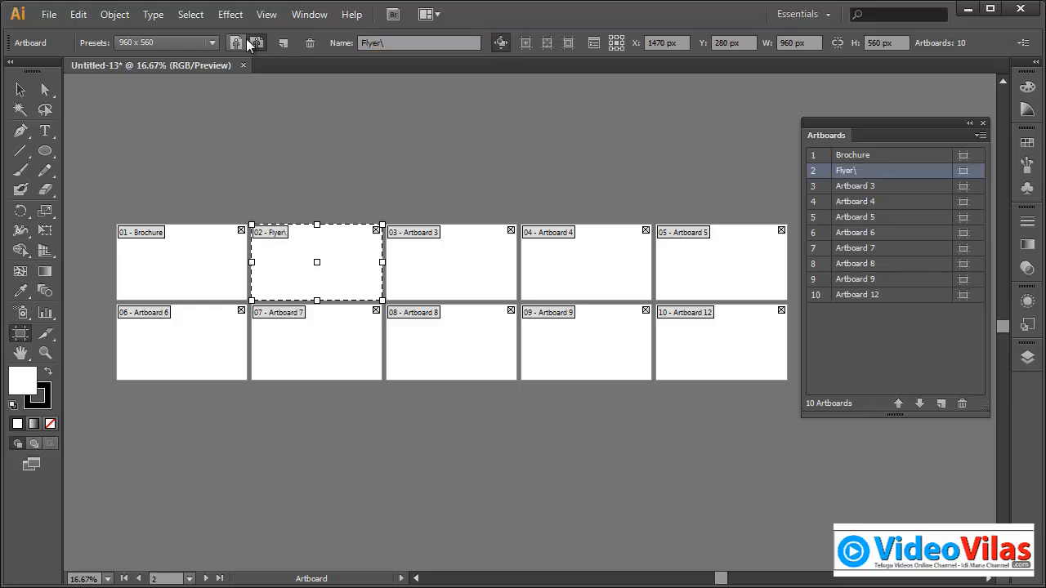
{"action": "left_click", "coordinate": [406, 43]}
{"action": "key", "text": "BackSpace"}
{"action": "key", "text": "Return"}
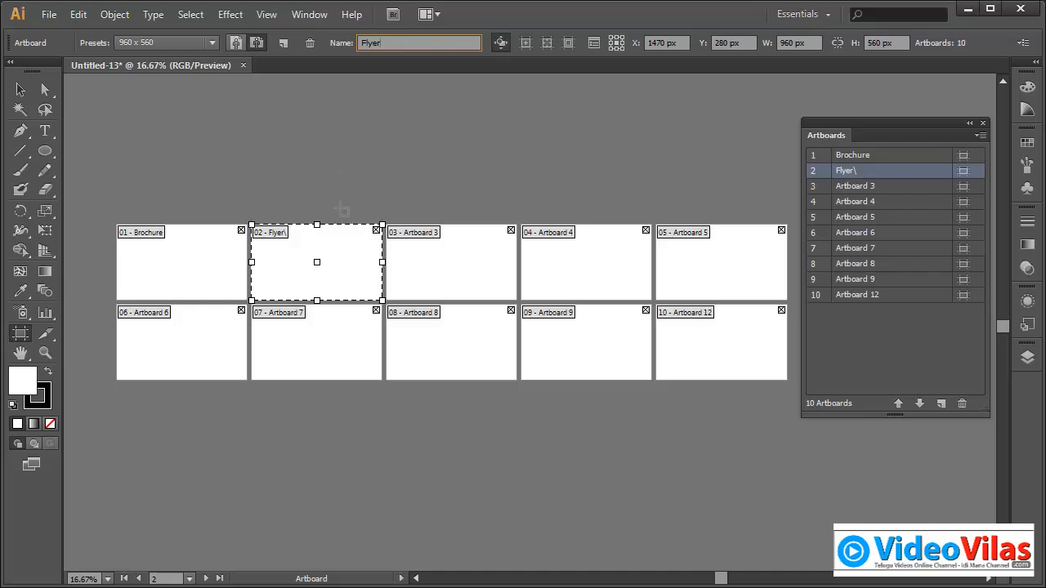
{"action": "left_click", "coordinate": [21, 90]}
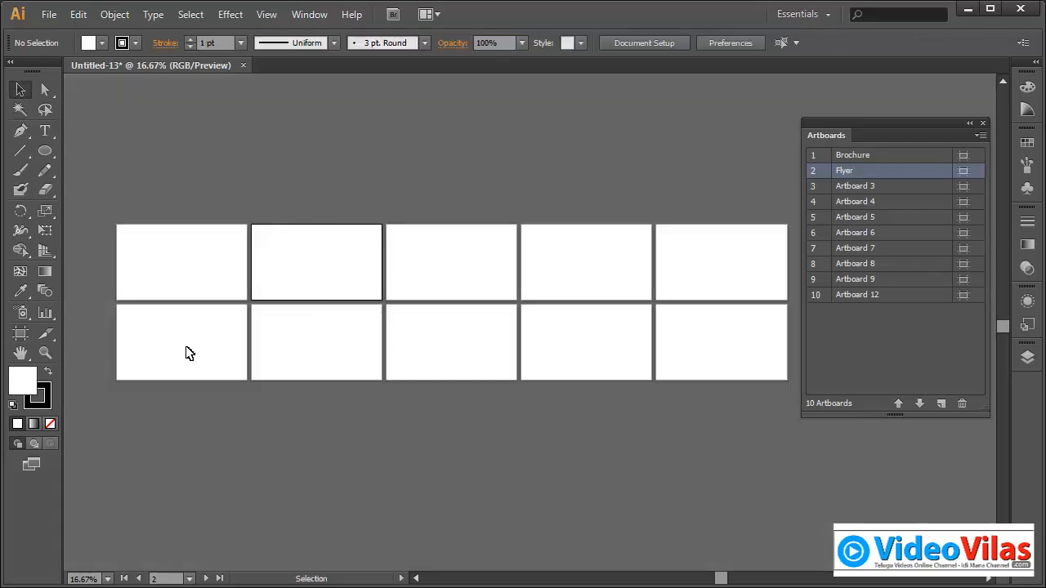
Step: Apply the iPad size preset to the Brochure artboard and move it up, clear of the grid
{"action": "left_click", "coordinate": [181, 268]}
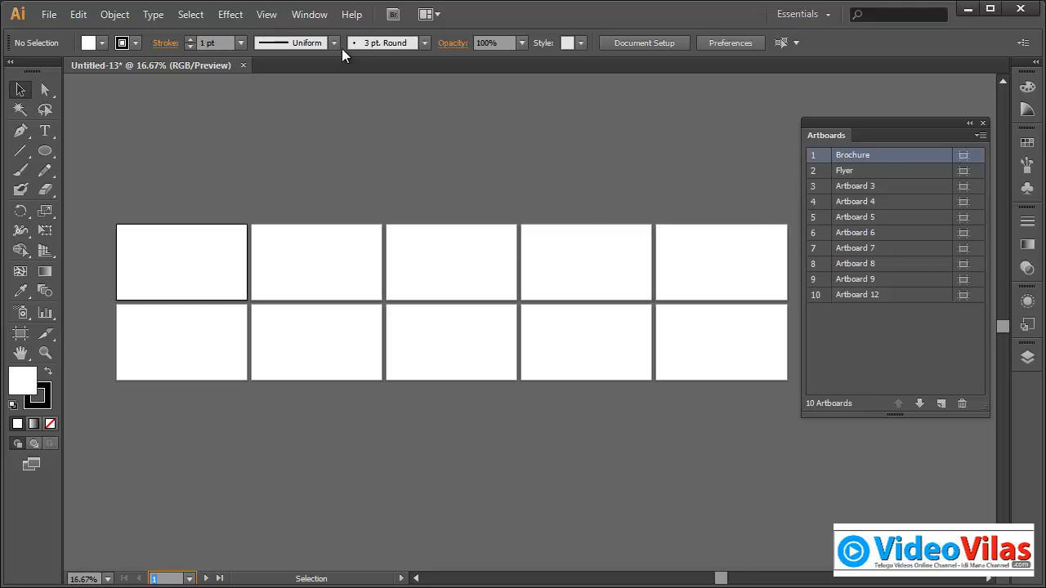
{"action": "left_click", "coordinate": [20, 333]}
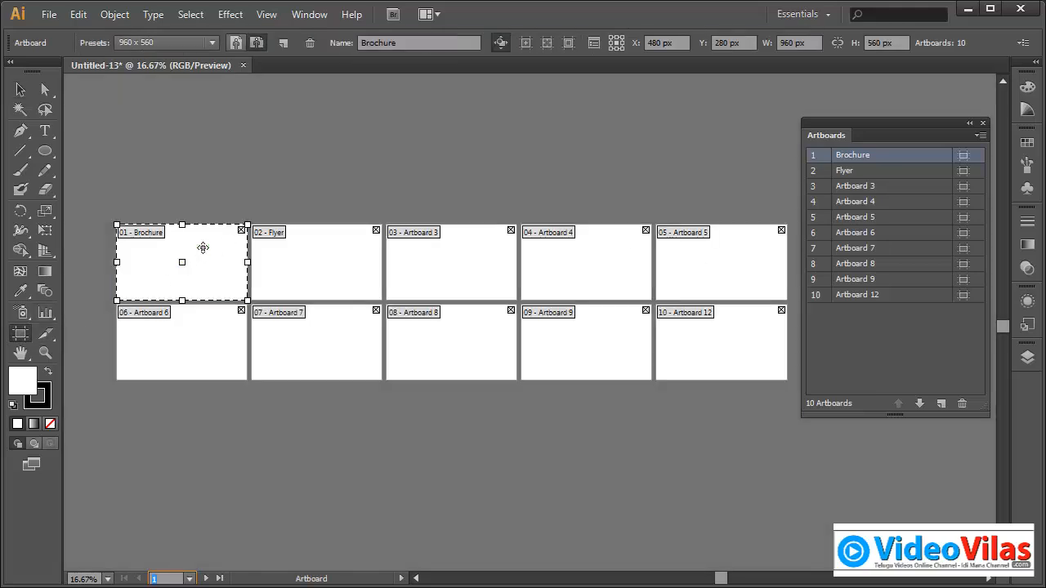
{"action": "left_click", "coordinate": [214, 43]}
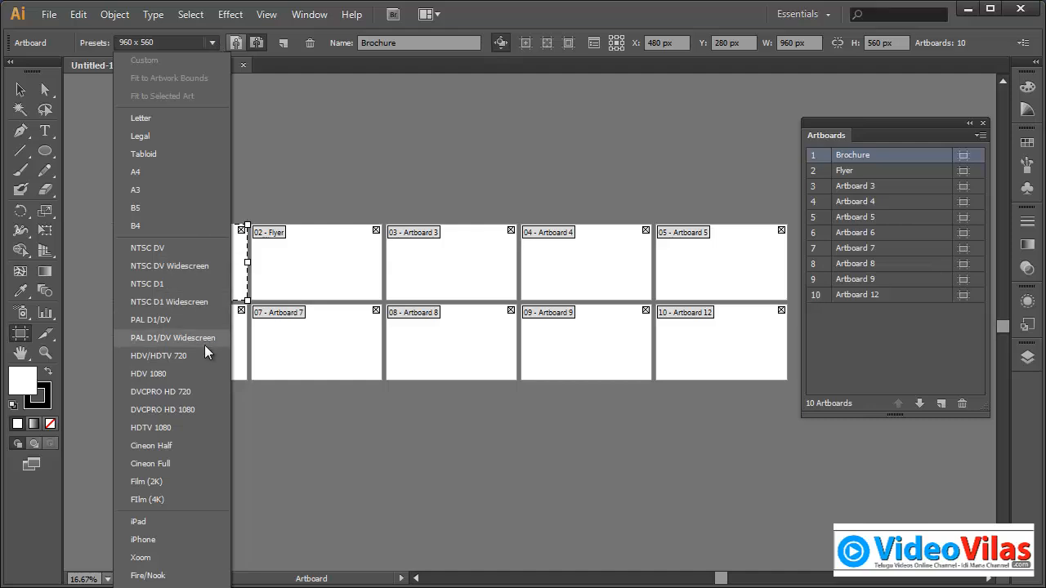
{"action": "left_click", "coordinate": [165, 526]}
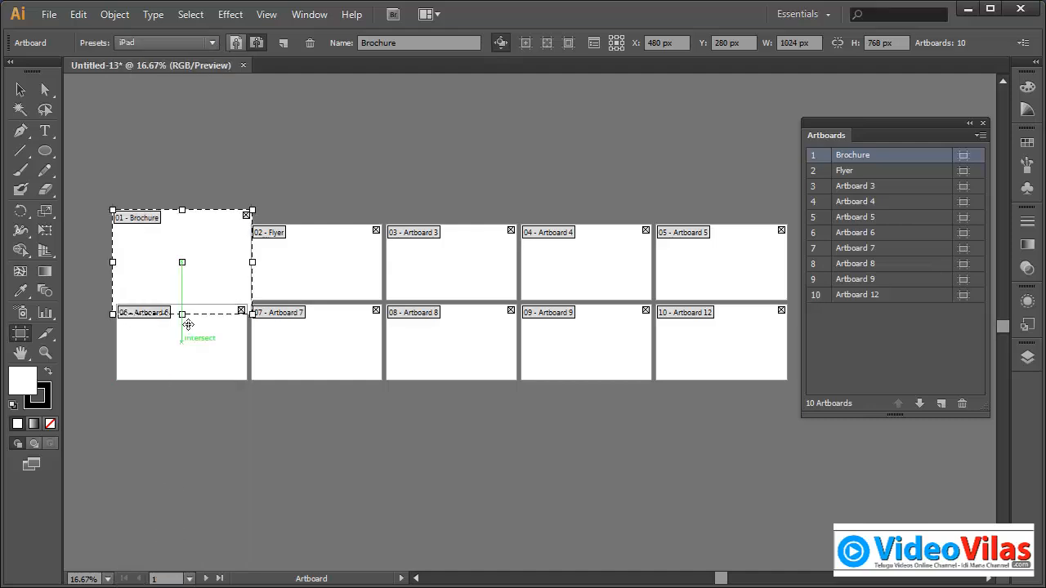
{"action": "left_click_drag", "start_coordinate": [206, 255], "coordinate": [187, 161]}
Step: Apply the iPhone size preset to the Flyer artboard and move it beside Brochure, at X 1200 px and Y -544 px
{"action": "left_click", "coordinate": [300, 252]}
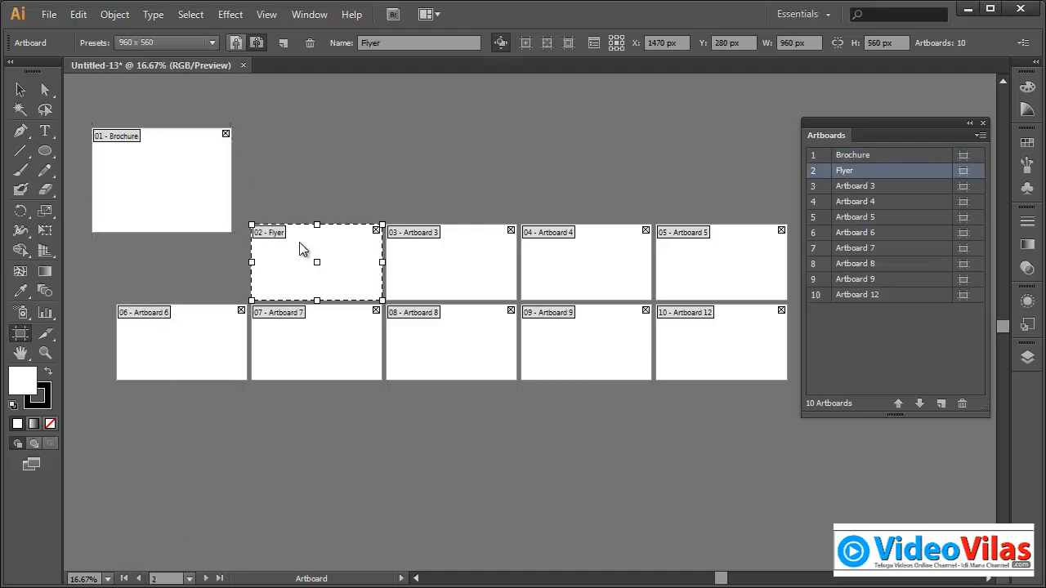
{"action": "left_click", "coordinate": [214, 43]}
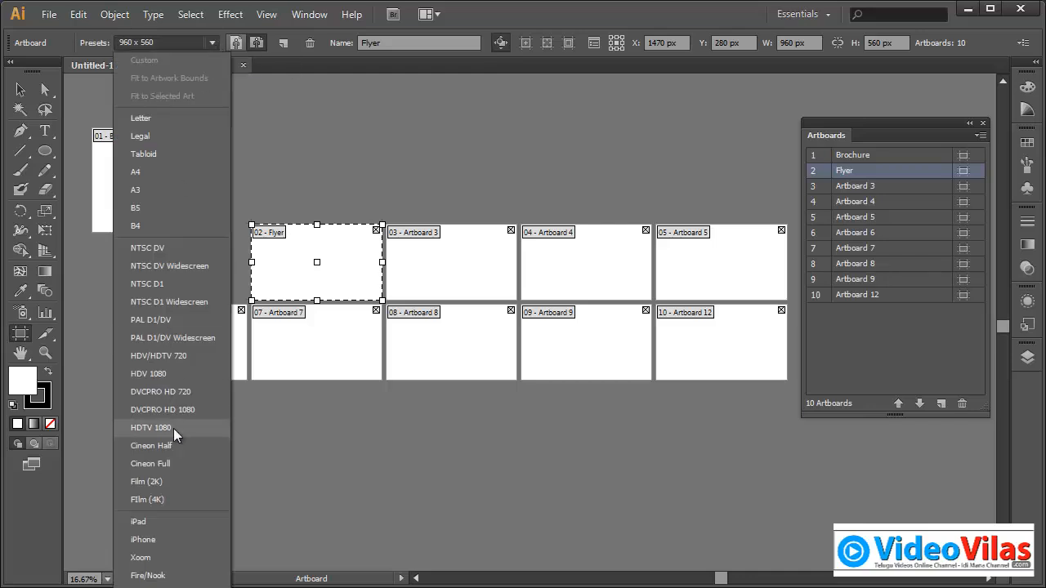
{"action": "left_click", "coordinate": [166, 540]}
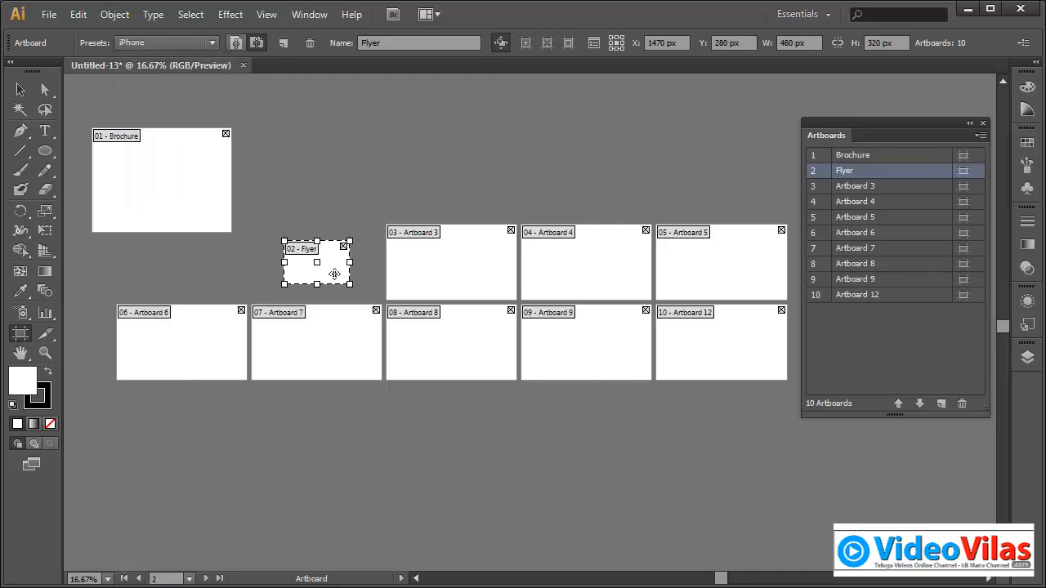
{"action": "left_click_drag", "start_coordinate": [331, 268], "coordinate": [294, 153]}
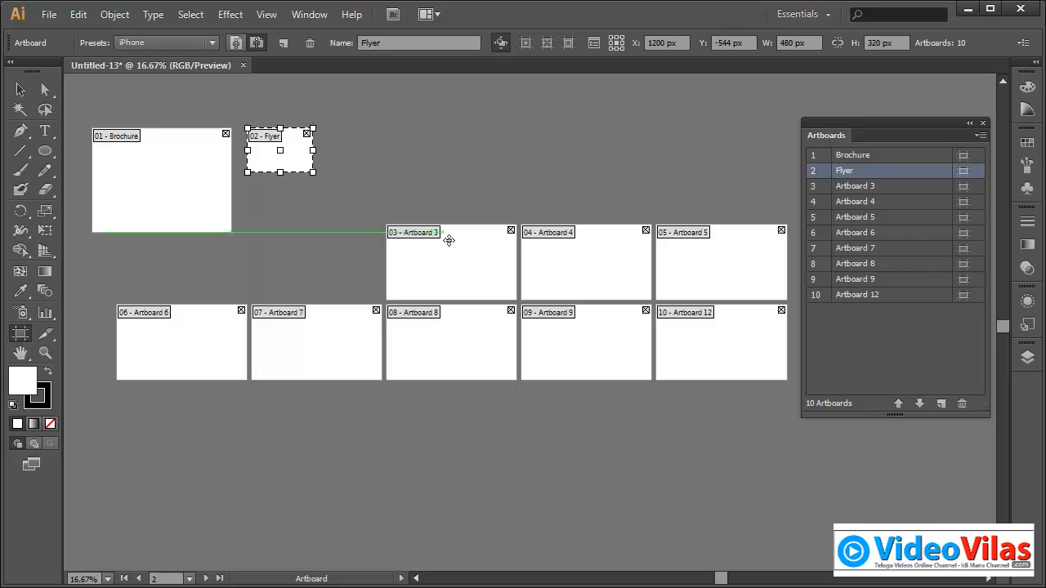
Step: Set Artboard 3 to A4 in portrait orientation and move it beside Flyer, at about X 1812 px and Y -283 px
{"action": "left_click", "coordinate": [450, 248]}
{"action": "left_click", "coordinate": [191, 43]}
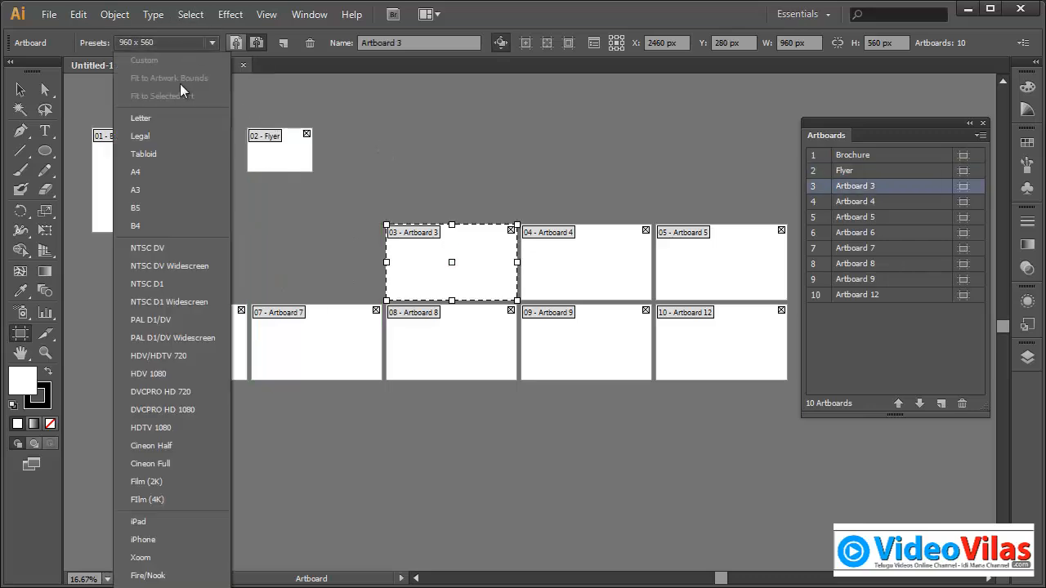
{"action": "left_click", "coordinate": [158, 170]}
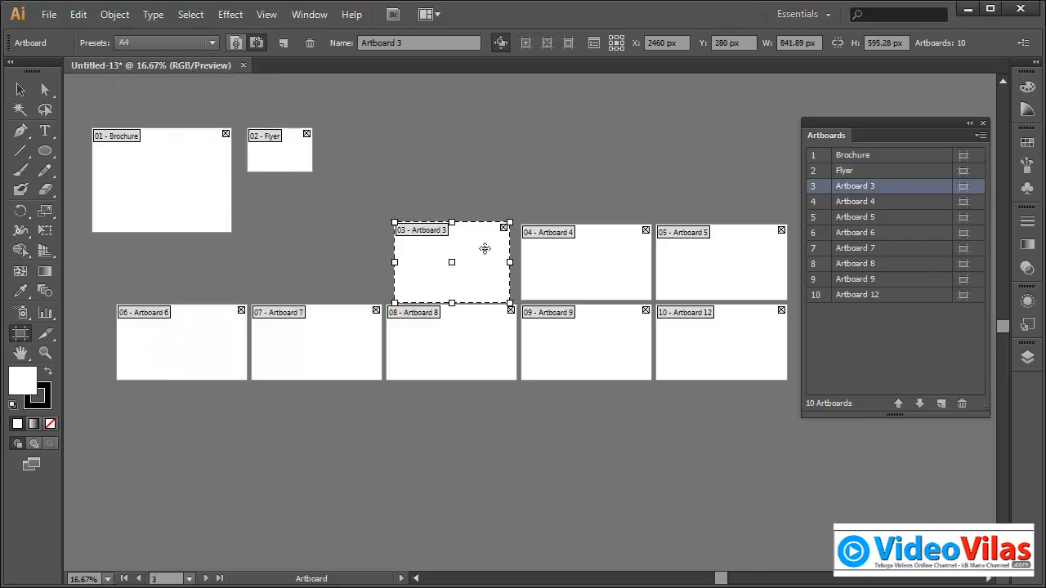
{"action": "left_click", "coordinate": [238, 42]}
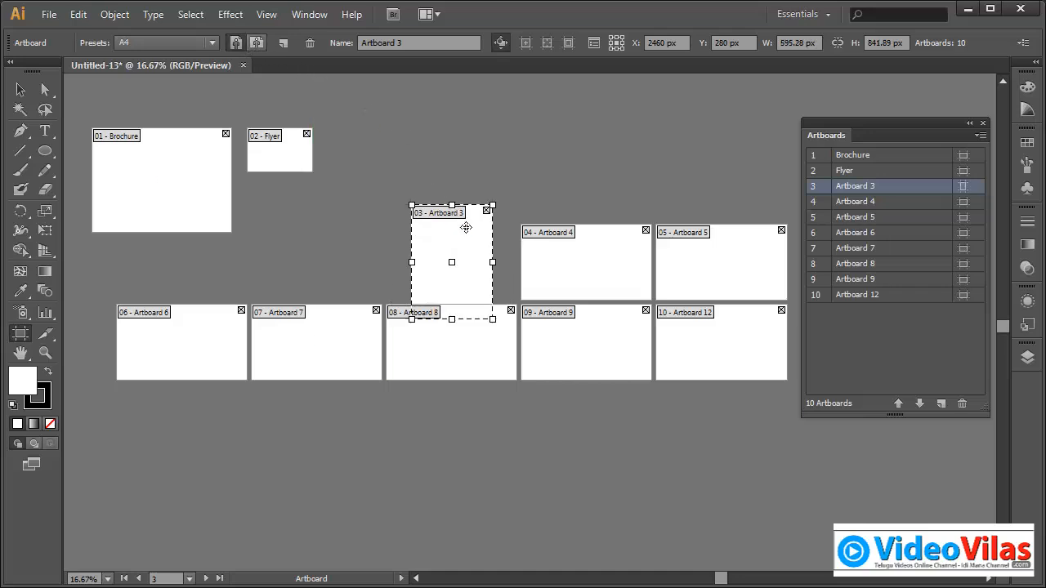
{"action": "left_click_drag", "start_coordinate": [464, 229], "coordinate": [377, 153]}
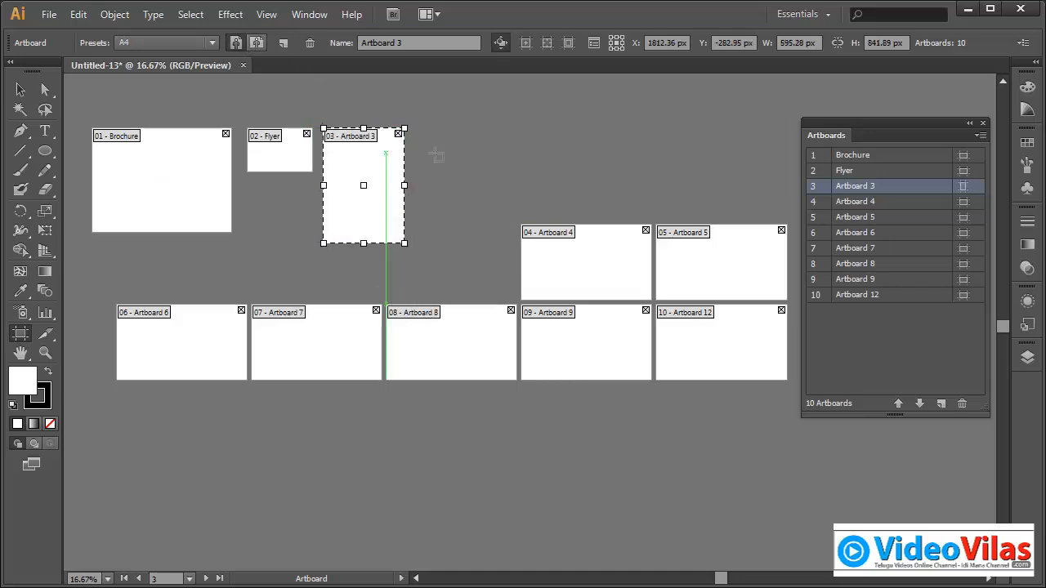
Step: Apply the PAL D1/DV size preset to Artboard 4 and move it up beside Artboard 3
{"action": "left_click", "coordinate": [616, 245]}
{"action": "left_click", "coordinate": [172, 44]}
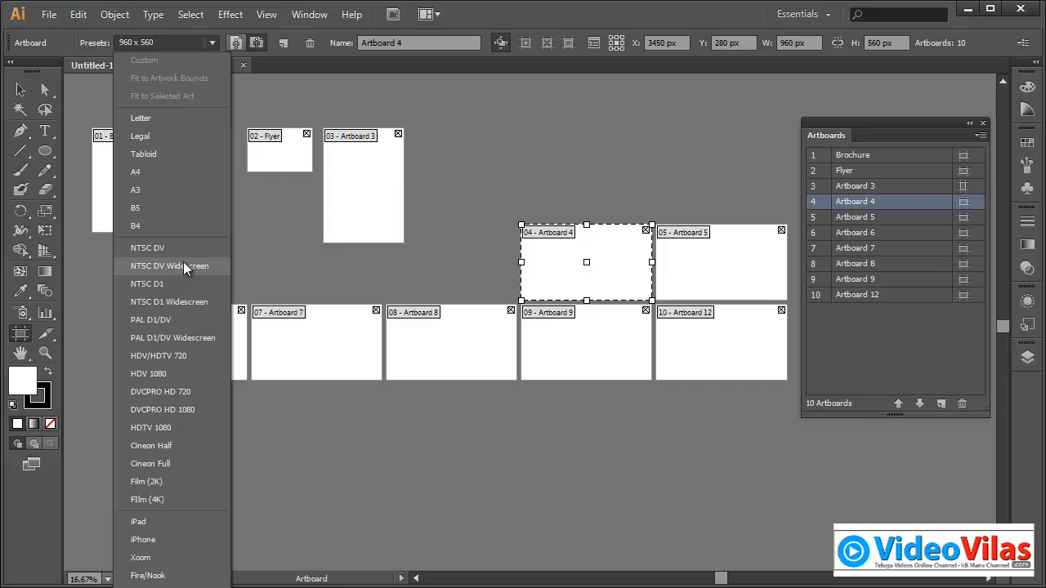
{"action": "left_click", "coordinate": [198, 321]}
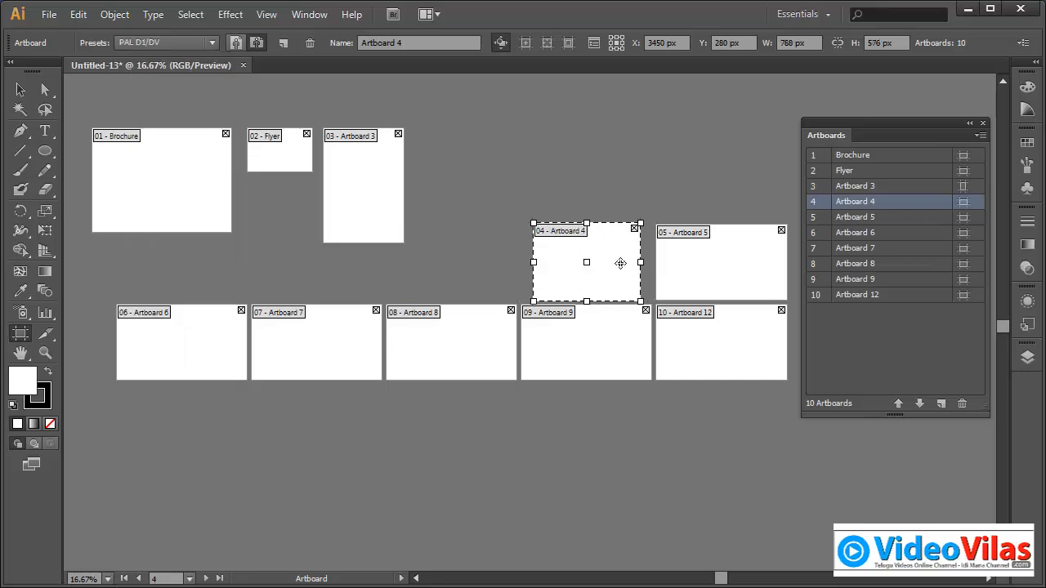
{"action": "left_click_drag", "start_coordinate": [611, 245], "coordinate": [502, 160]}
Step: Set Artboard 5 to the HDV 1080 preset, place it beside Artboard 4 at X 4122 px, Y -164 px, and move the Artboards panel clear
{"action": "left_click_drag", "start_coordinate": [705, 254], "coordinate": [603, 156]}
{"action": "left_click", "coordinate": [175, 43]}
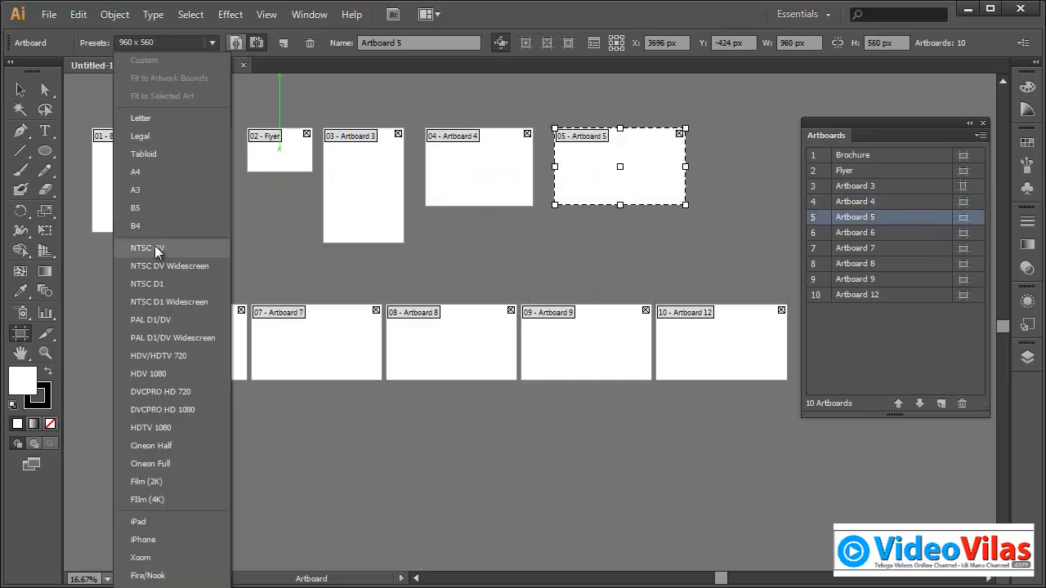
{"action": "left_click", "coordinate": [170, 374]}
{"action": "left_click_drag", "start_coordinate": [728, 196], "coordinate": [689, 175]}
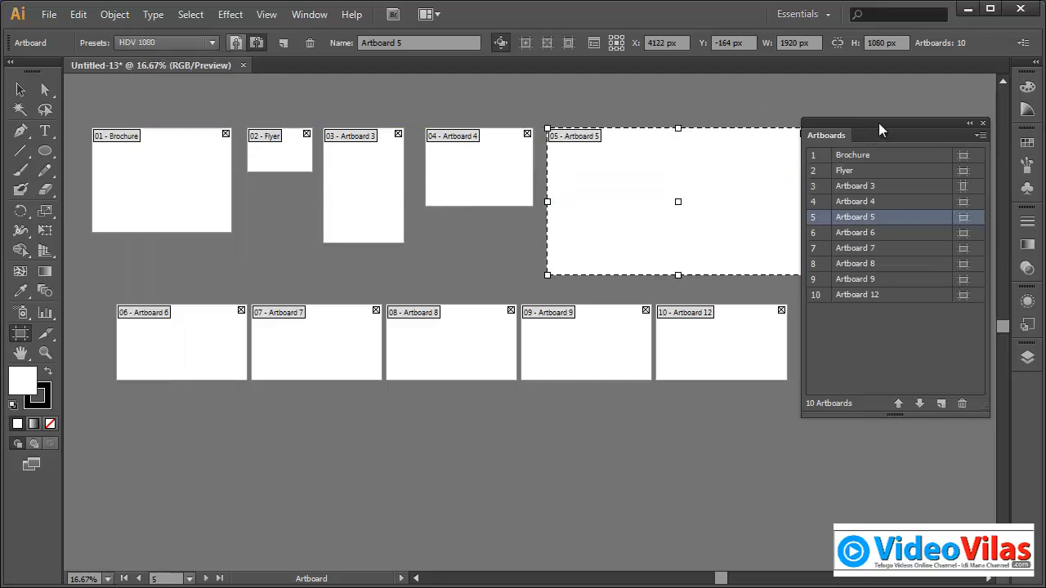
{"action": "left_click_drag", "start_coordinate": [879, 125], "coordinate": [895, 134]}
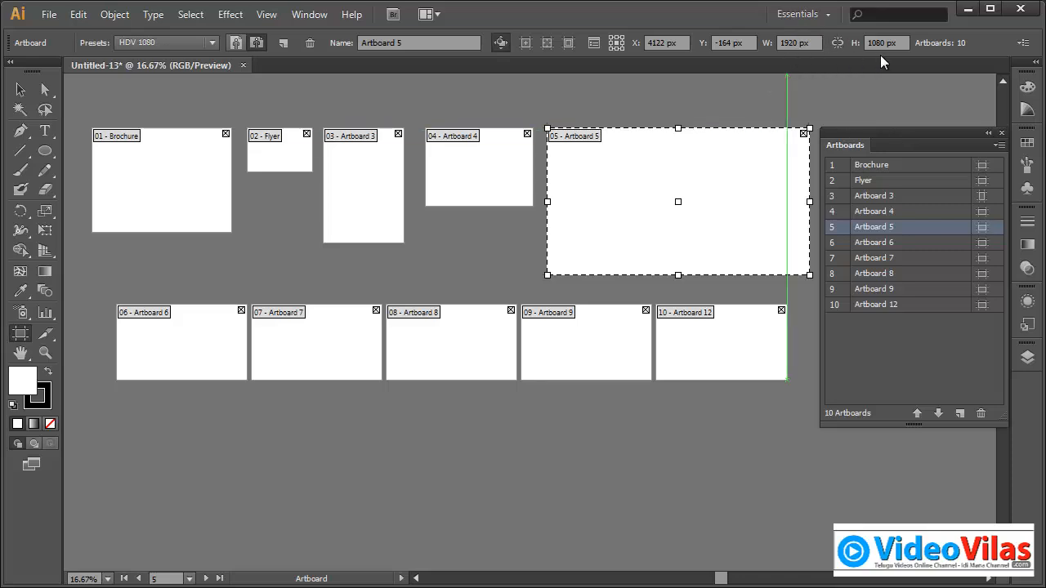
Step: Move Artboard 6 down below its row to X 330 px, Y 1430 px and set its size to 100 by 100 px
{"action": "left_click_drag", "start_coordinate": [211, 344], "coordinate": [190, 418]}
{"action": "left_click_drag", "start_coordinate": [808, 44], "coordinate": [661, 33]}
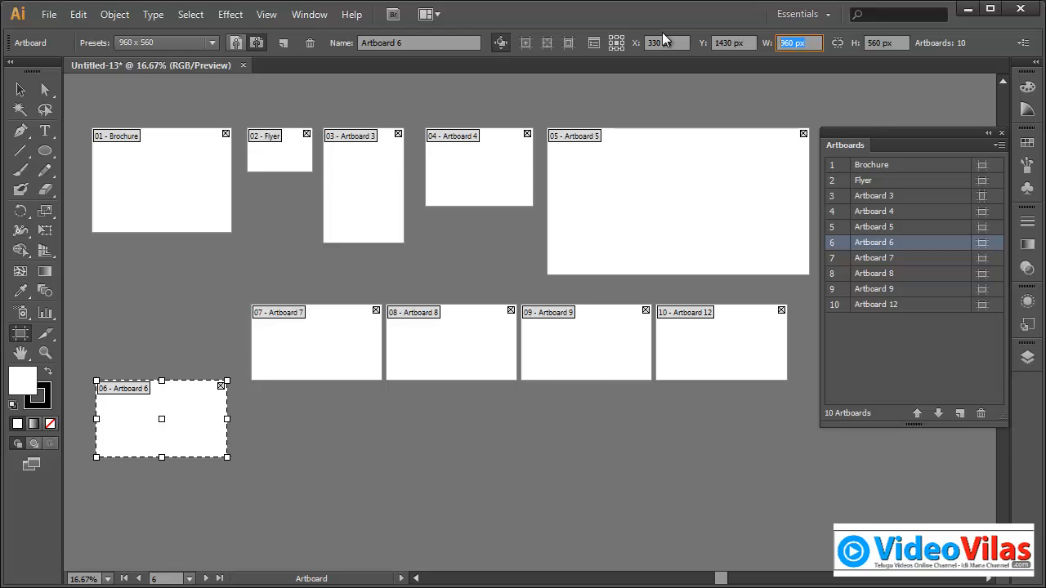
{"action": "type", "text": "100"}
{"action": "key", "text": "Tab"}
{"action": "type", "text": "100"}
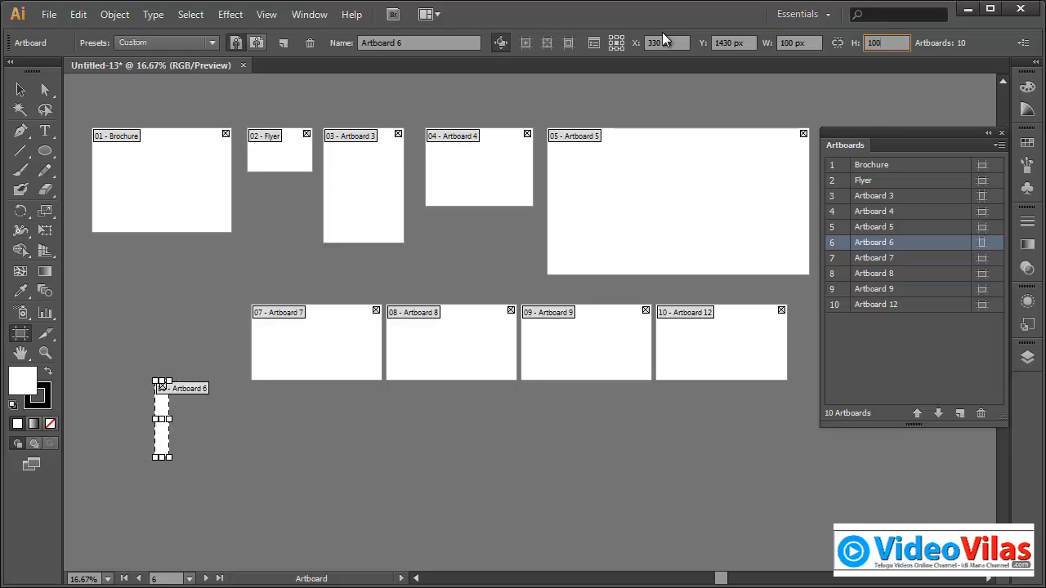
{"action": "key", "text": "Tab"}
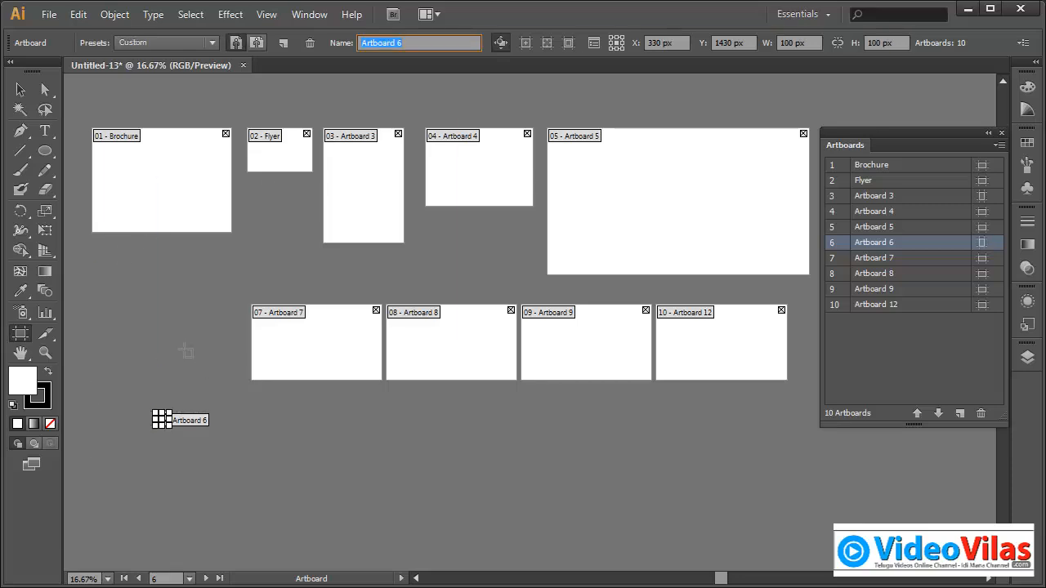
{"action": "left_click", "coordinate": [186, 351]}
{"action": "left_click", "coordinate": [20, 90]}
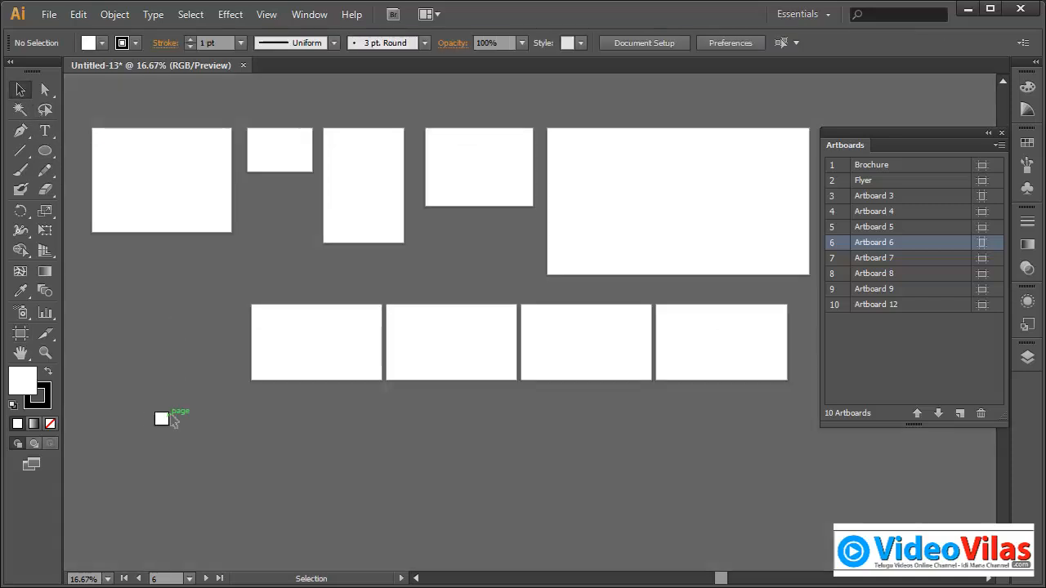
Step: Move the small Artboard 6 up below Brochure, to X 102 px and Y 563 px, using the Artboard tool
{"action": "left_click", "coordinate": [22, 333]}
{"action": "key", "text": "ctrl+space"}
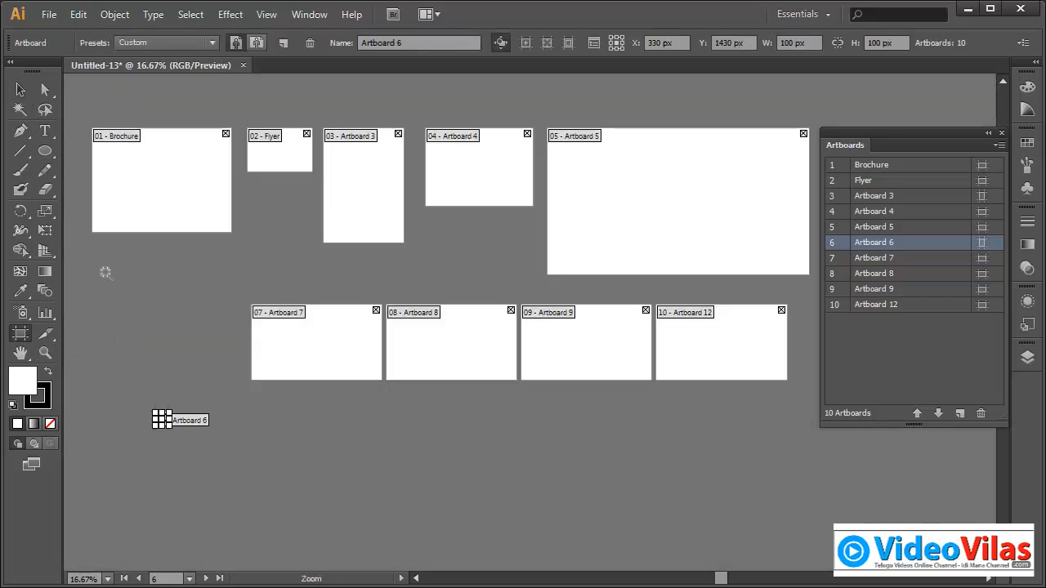
{"action": "left_click_drag", "start_coordinate": [106, 273], "coordinate": [331, 484]}
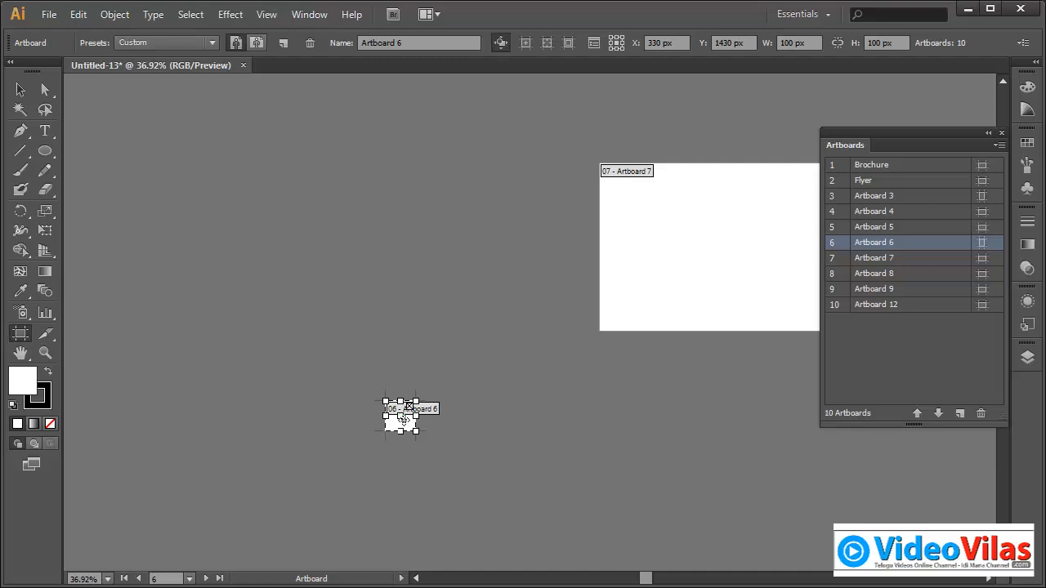
{"action": "left_click_drag", "start_coordinate": [400, 415], "coordinate": [332, 154]}
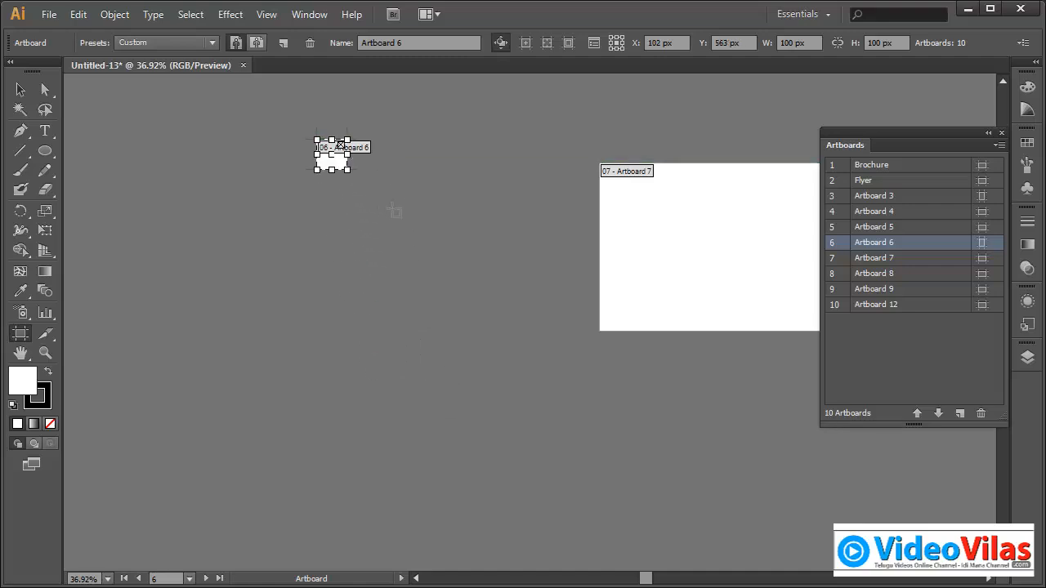
{"action": "key", "text": "ctrl+minus"}
{"action": "key", "text": "ctrl+minus"}
{"action": "key", "text": "ctrl+minus"}
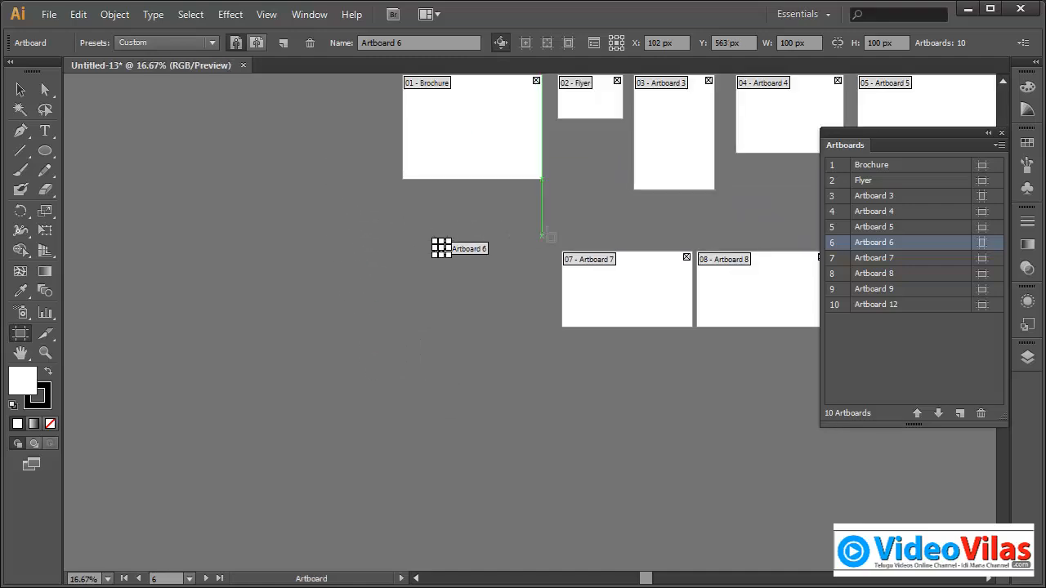
{"action": "left_click_drag", "start_coordinate": [579, 205], "coordinate": [298, 283]}
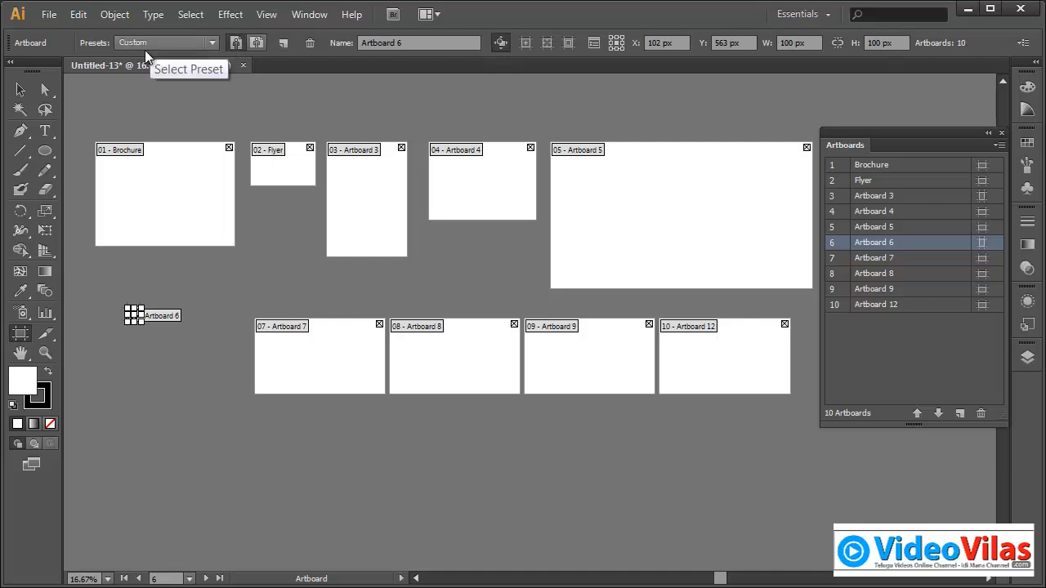
Step: Look through the list of size presets available for Artboard 6
{"action": "left_click", "coordinate": [213, 46]}
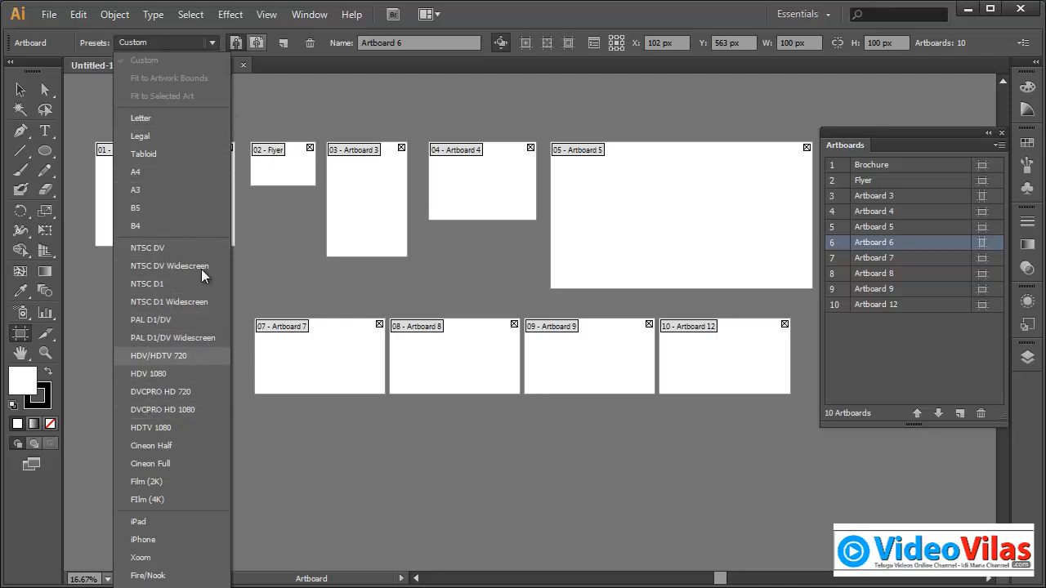
{"action": "left_click", "coordinate": [478, 11]}
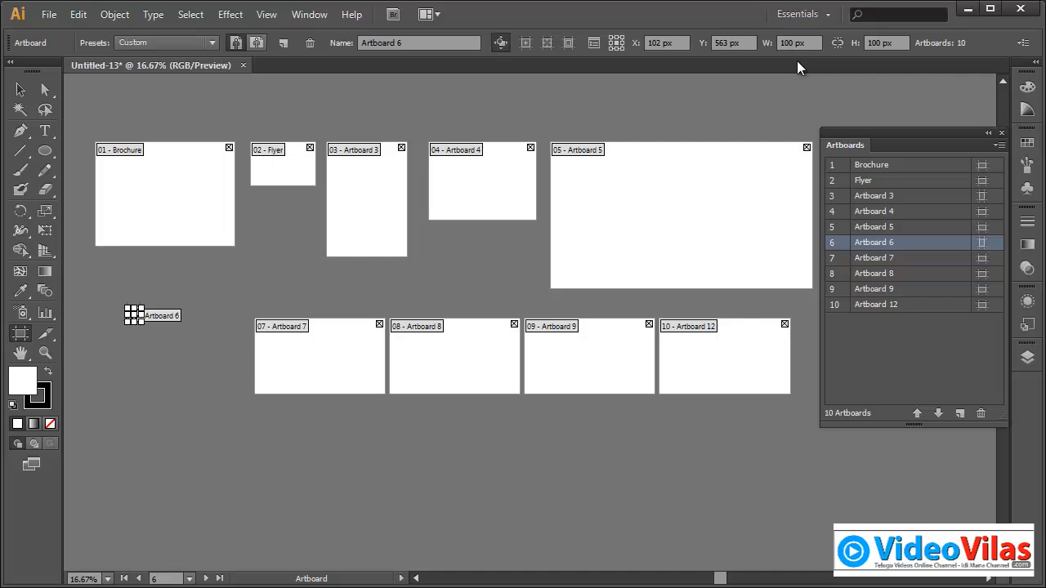
{"action": "left_click", "coordinate": [212, 42]}
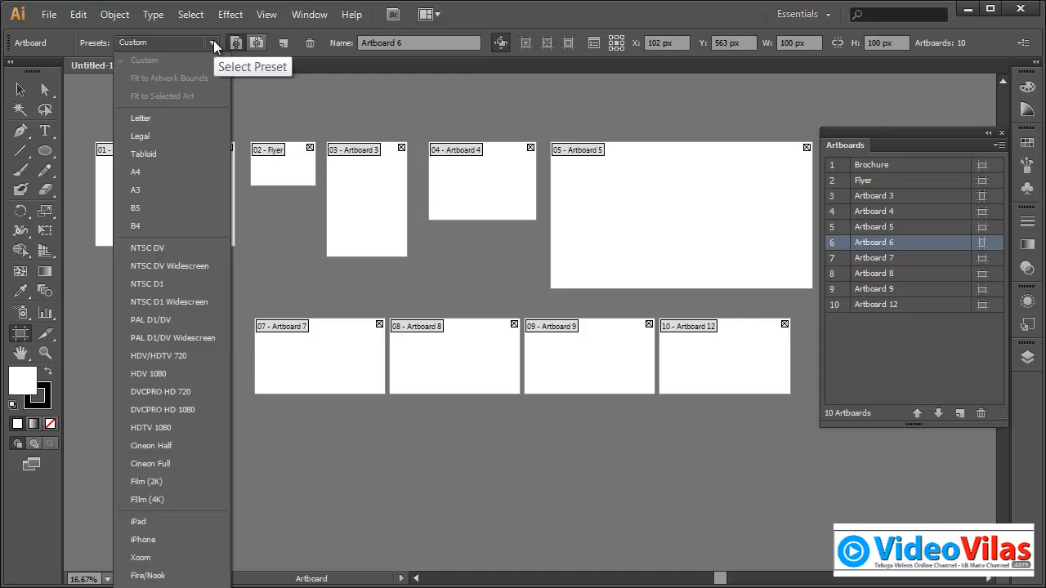
{"action": "left_click", "coordinate": [572, 21]}
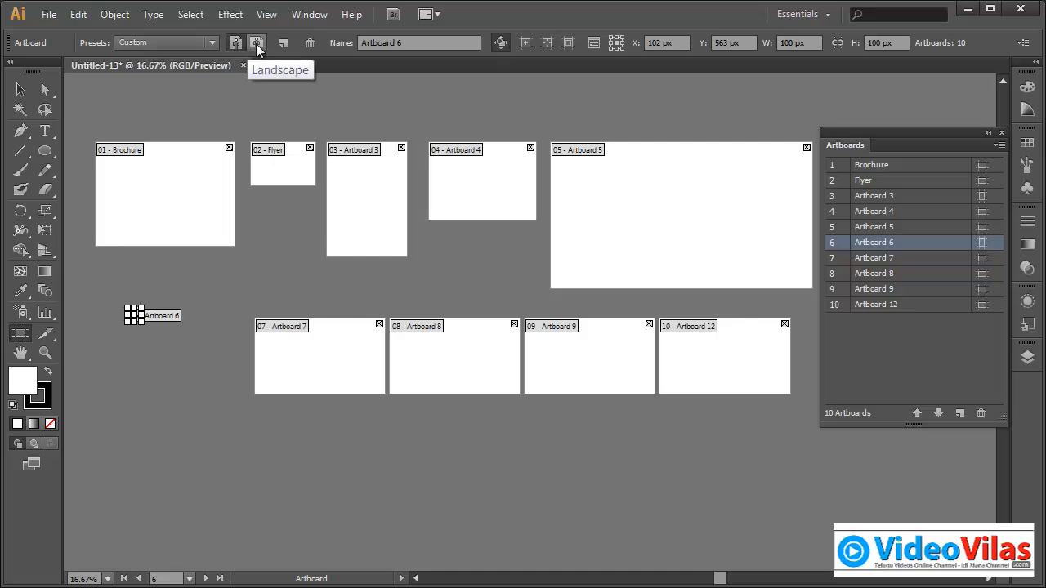
Step: Select Brochure, Flyer, Artboard 7 and Artboard 8 in turn to examine their preset, orientation, position and size settings
{"action": "left_click", "coordinate": [181, 166]}
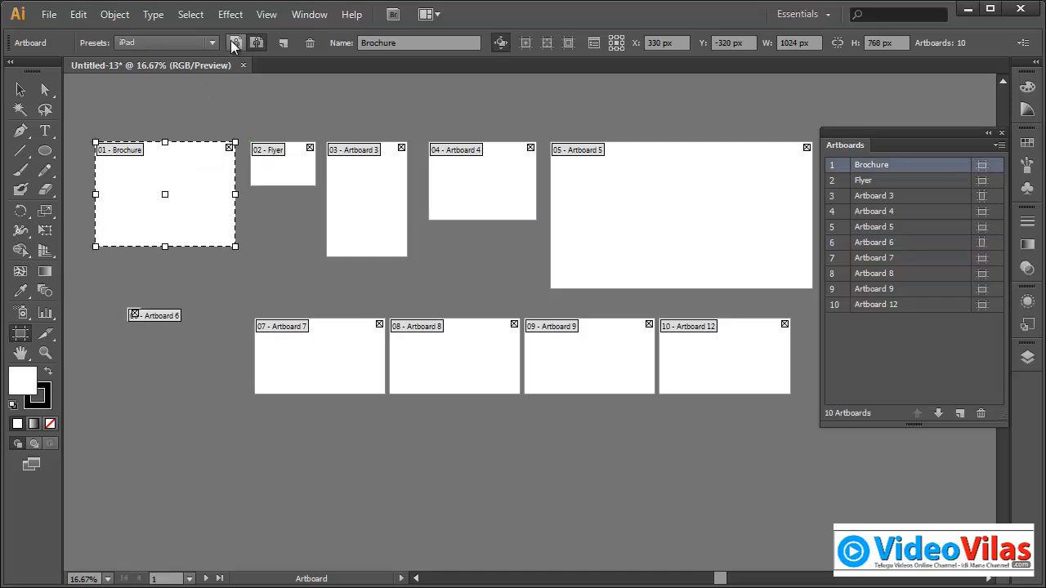
{"action": "left_click", "coordinate": [286, 161]}
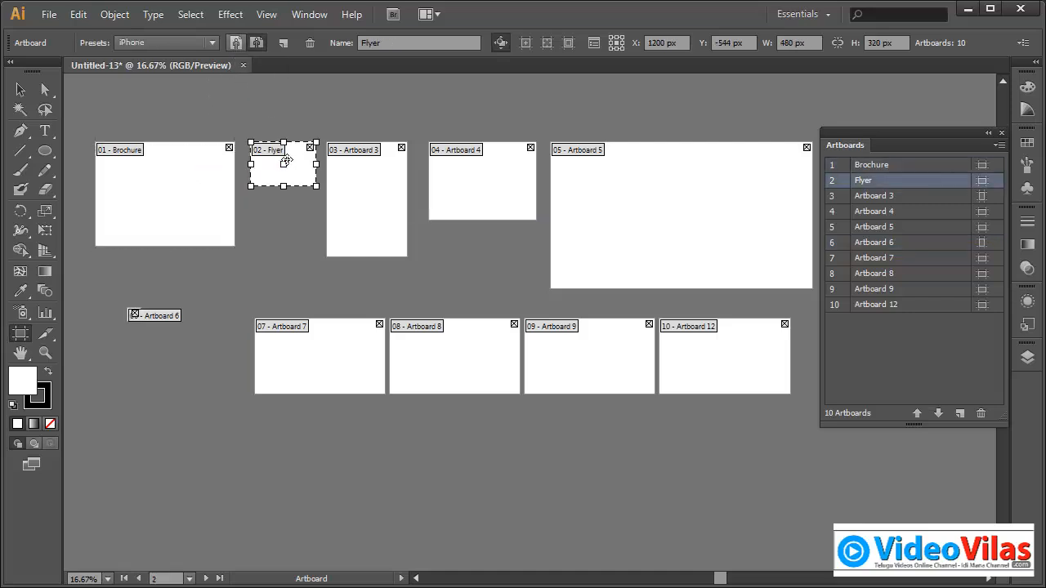
{"action": "left_click", "coordinate": [319, 356]}
{"action": "left_click", "coordinate": [447, 360]}
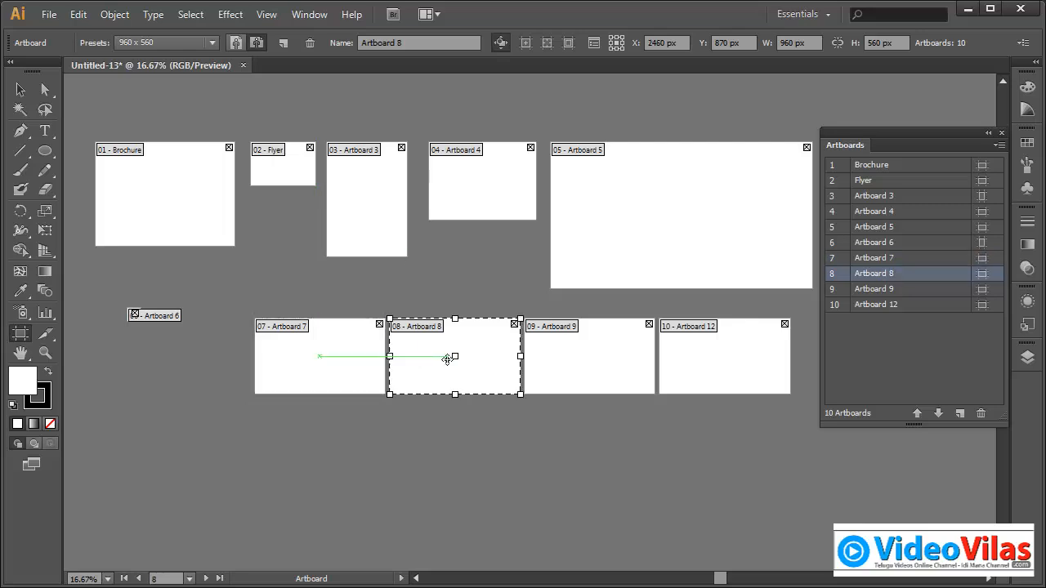
Step: Move Artboard 7 towards Artboard 6 to X 1230 px, Y 870 px, toggle its orientation between portrait and landscape, and select Artboard 8's name
{"action": "left_click_drag", "start_coordinate": [349, 362], "coordinate": [317, 362]}
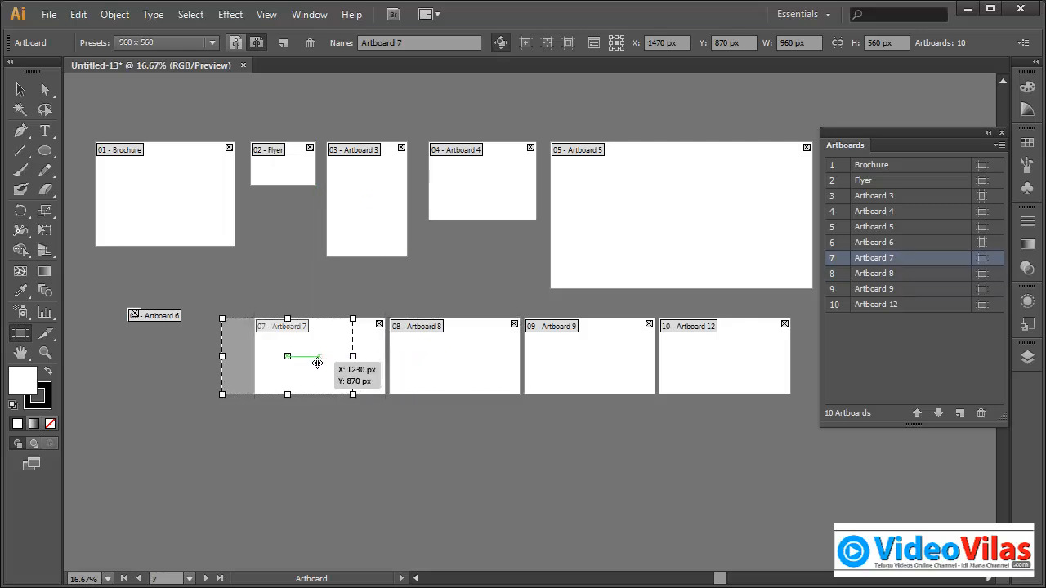
{"action": "left_click", "coordinate": [235, 42]}
{"action": "left_click", "coordinate": [256, 42]}
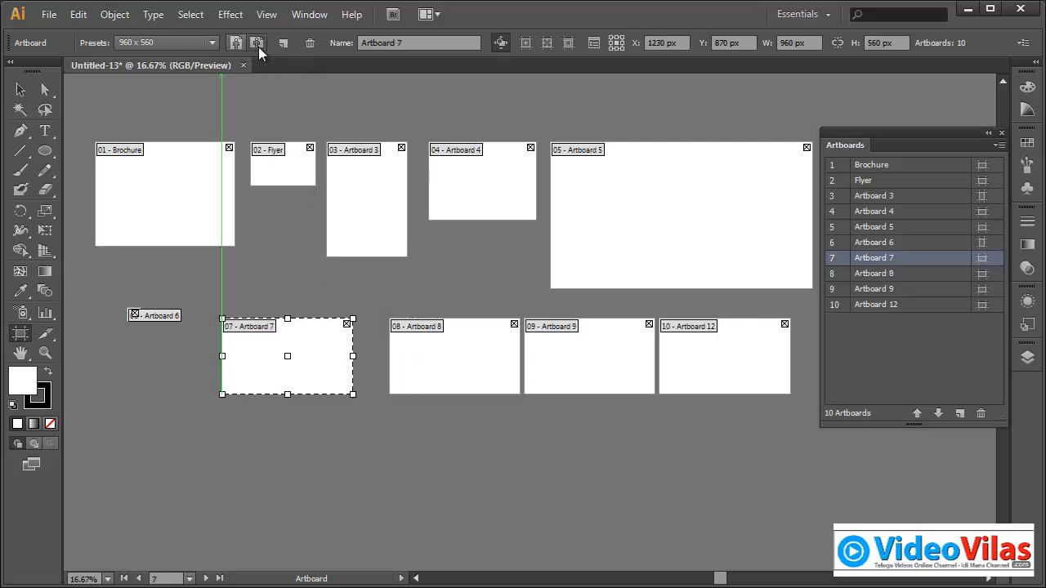
{"action": "left_click", "coordinate": [438, 345]}
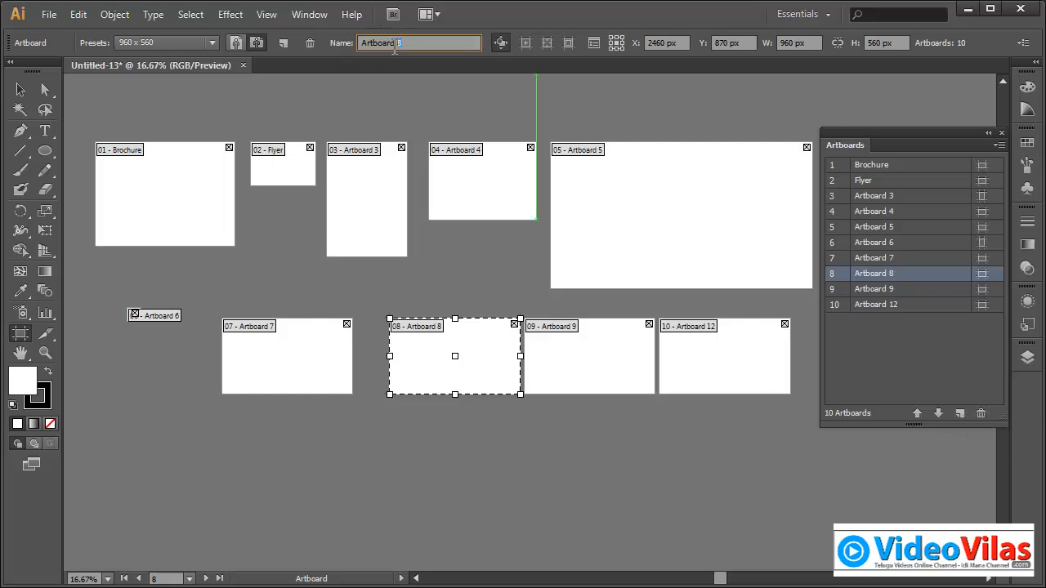
{"action": "left_click_drag", "start_coordinate": [413, 43], "coordinate": [356, 42]}
Step: Move Artboard 7 directly below Artboard 8 at X 2460 px and set its Y position to 1500 px
{"action": "left_click_drag", "start_coordinate": [334, 352], "coordinate": [295, 341]}
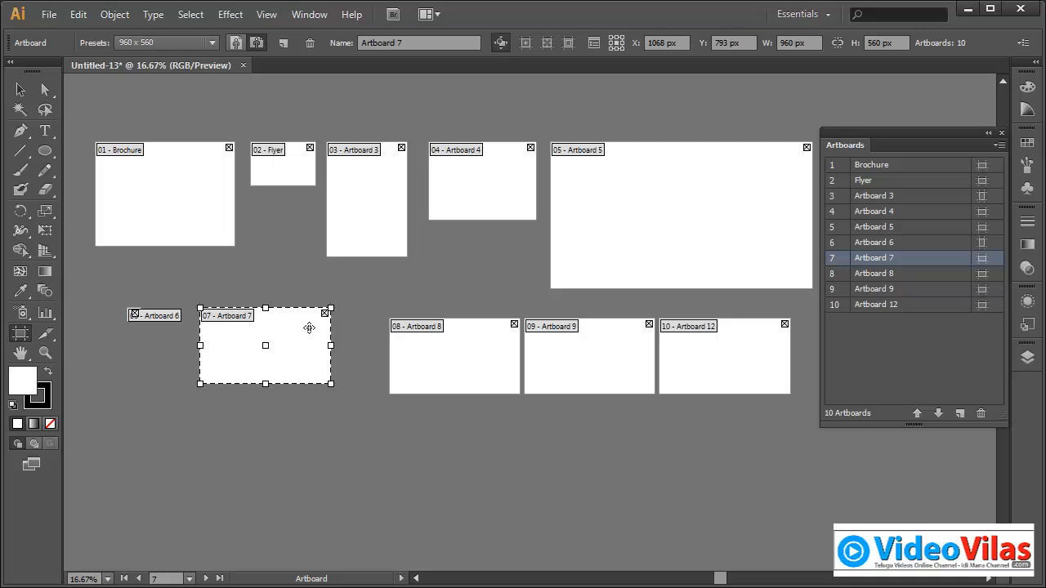
{"action": "left_click_drag", "start_coordinate": [310, 330], "coordinate": [487, 425]}
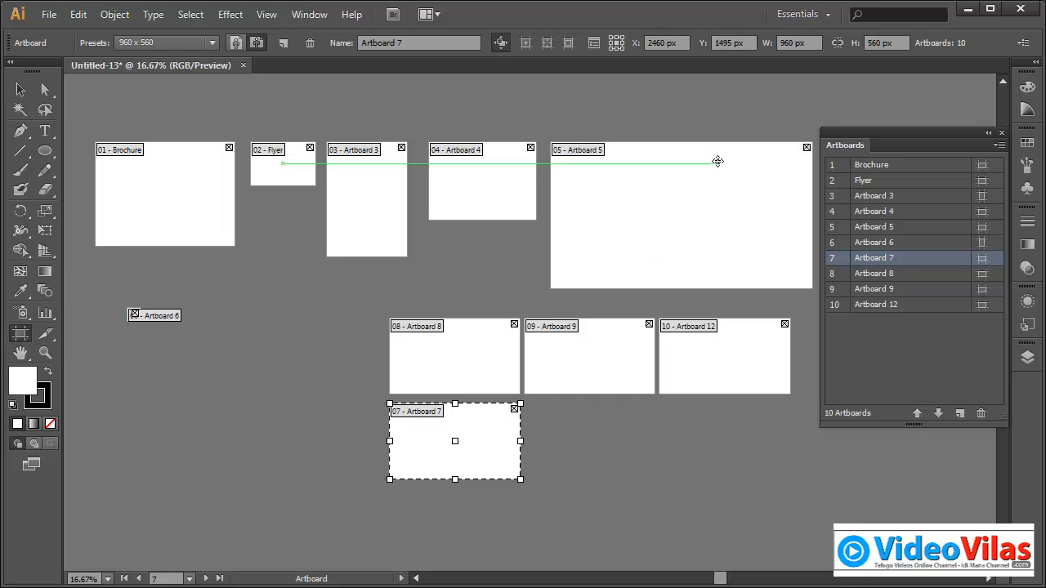
{"action": "left_click", "coordinate": [738, 44]}
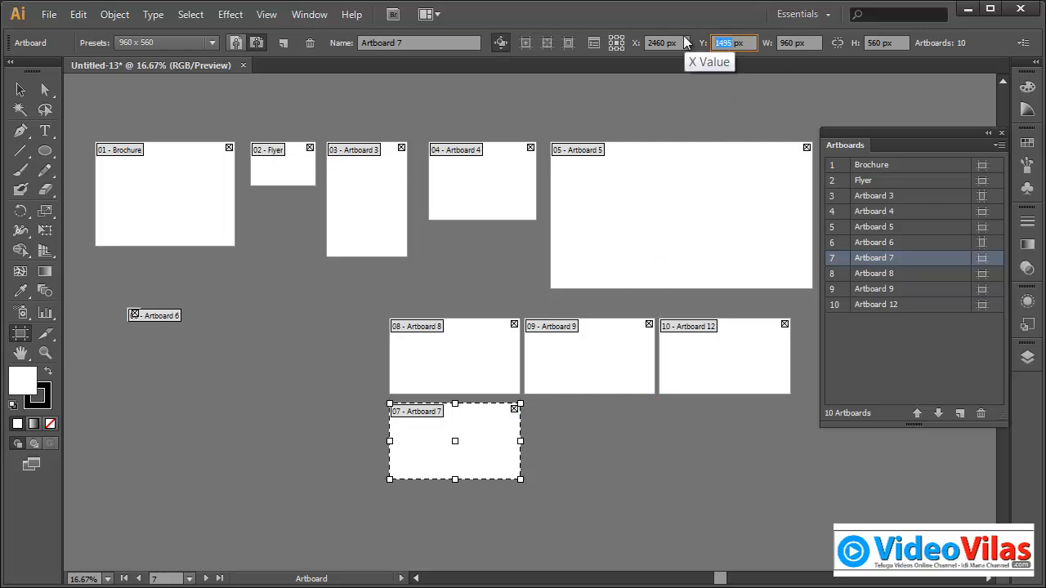
{"action": "type", "text": "1500"}
{"action": "key", "text": "Return"}
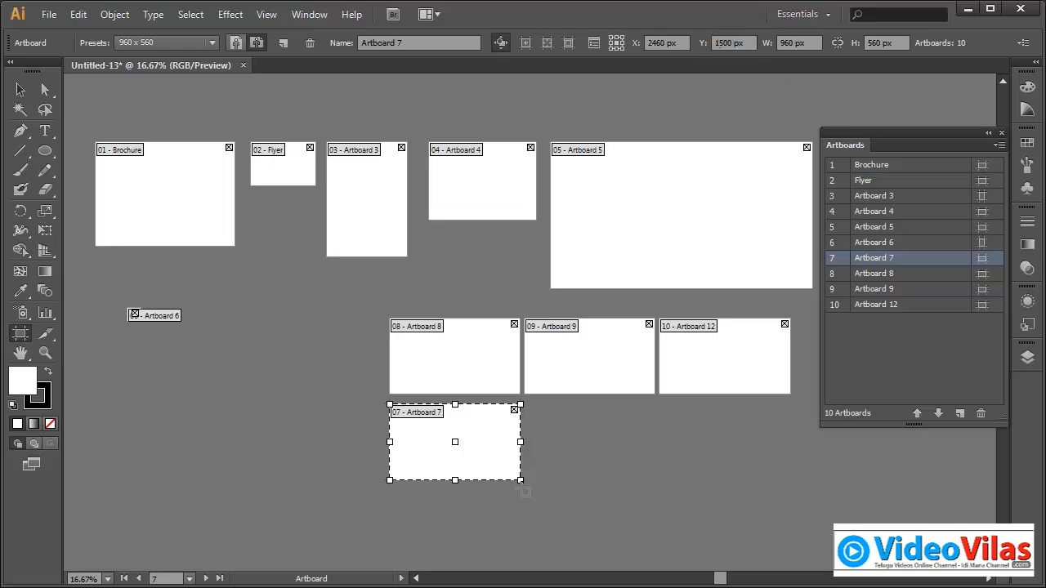
Step: Move Artboard 7 back between Artboard 6 and Artboard 8, to X 1224 px, Y 870 px, and shift the Artboards panel slightly
{"action": "left_click_drag", "start_coordinate": [496, 451], "coordinate": [328, 366]}
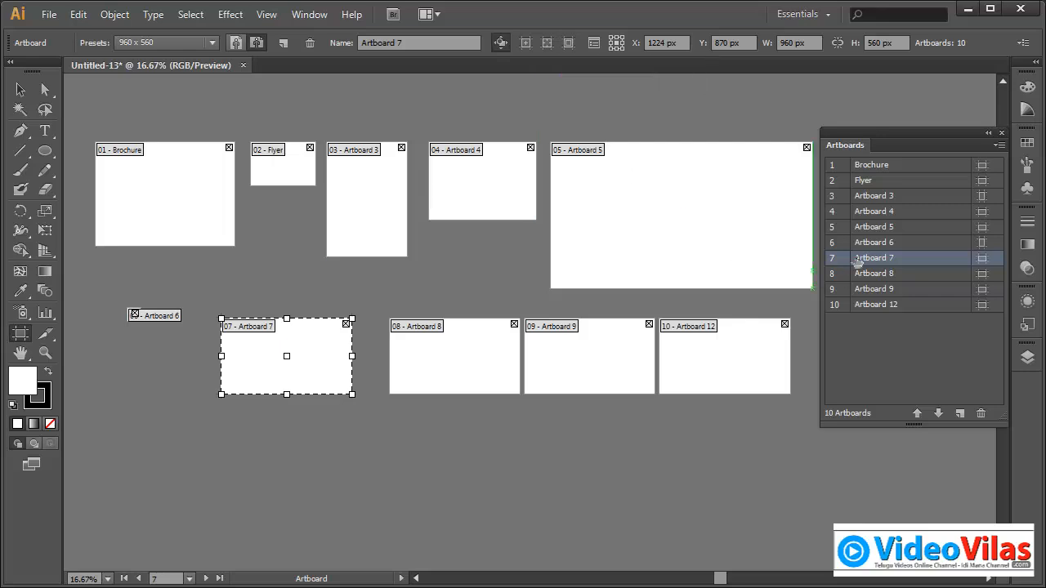
{"action": "left_click_drag", "start_coordinate": [840, 145], "coordinate": [826, 128]}
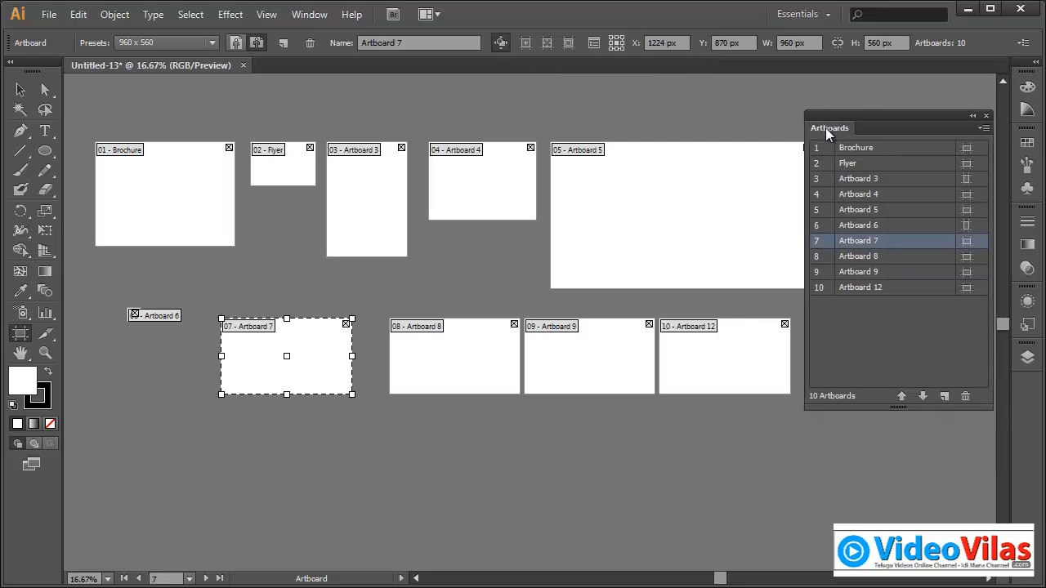
Step: Examine Artboard 7's Artboard Options, toggle Constrain proportions on and off, and cancel without applying changes
{"action": "left_click", "coordinate": [985, 128]}
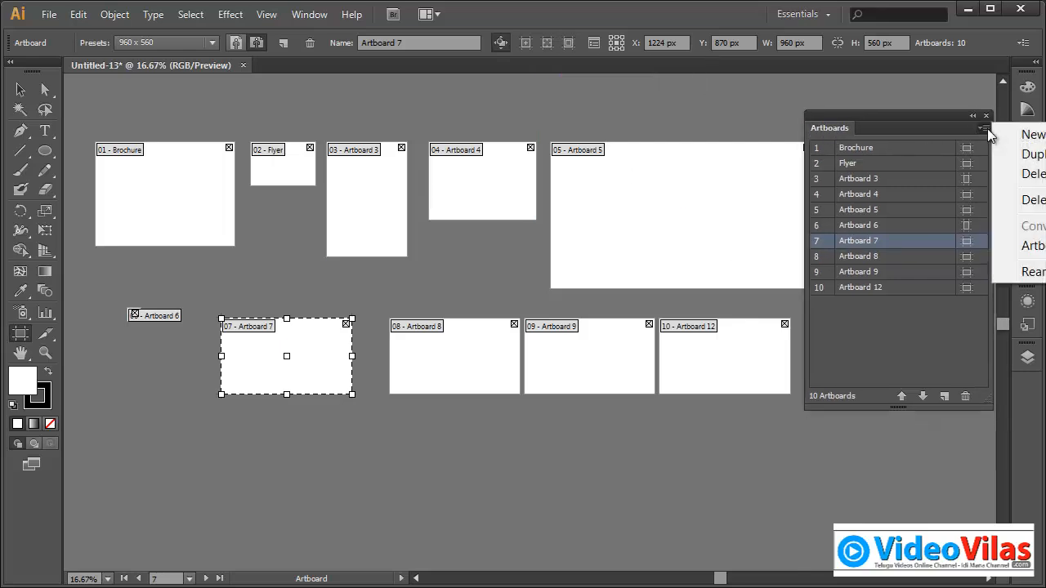
{"action": "left_click", "coordinate": [1034, 246]}
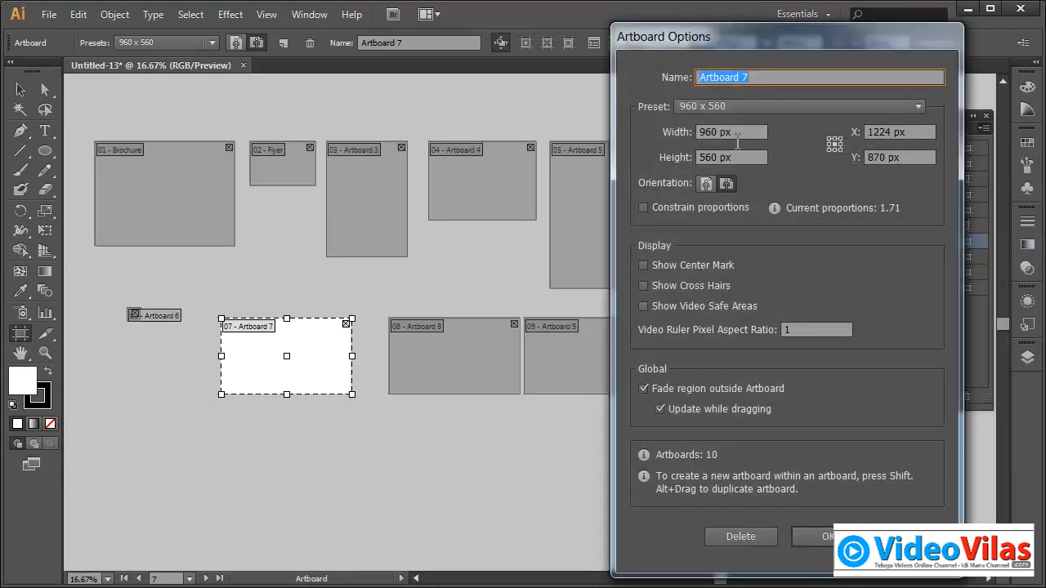
{"action": "left_click_drag", "start_coordinate": [752, 40], "coordinate": [847, 35]}
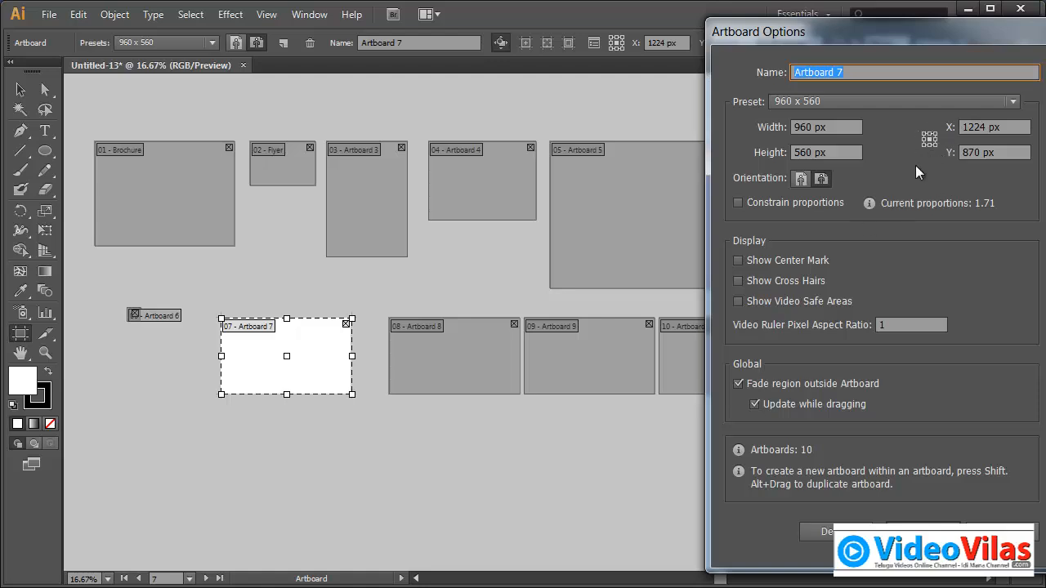
{"action": "left_click", "coordinate": [802, 202]}
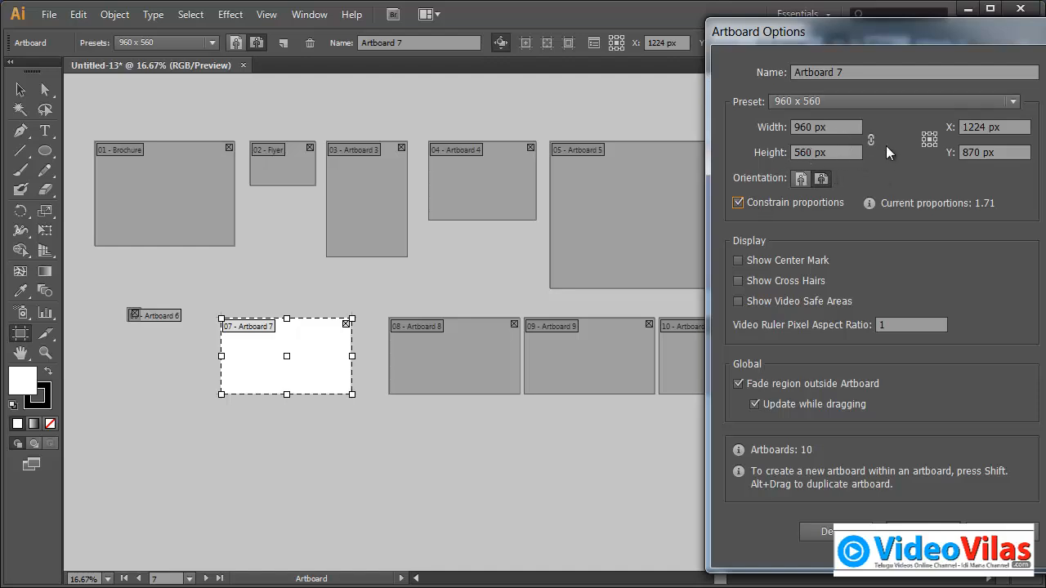
{"action": "left_click", "coordinate": [778, 209]}
{"action": "left_click", "coordinate": [794, 203]}
{"action": "left_click", "coordinate": [794, 204]}
{"action": "left_click_drag", "start_coordinate": [826, 34], "coordinate": [783, 24]}
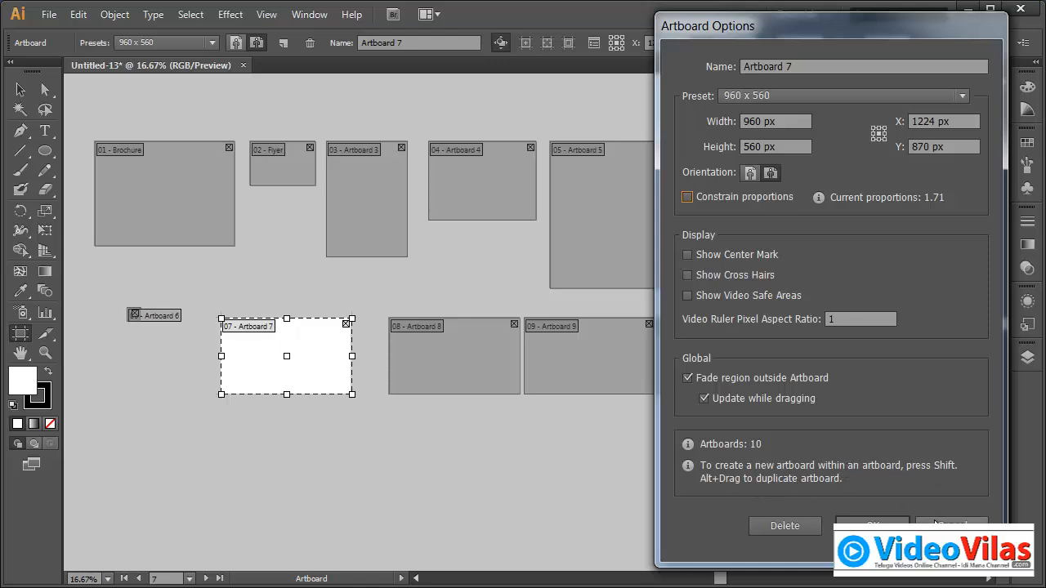
{"action": "left_click", "coordinate": [951, 525]}
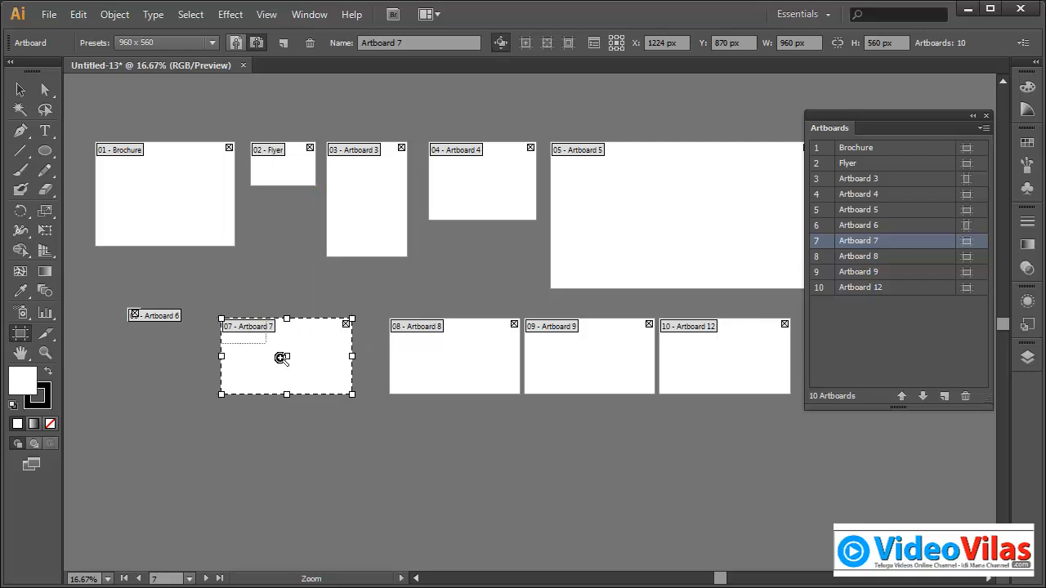
Step: Draw six circles on Artboard 7 with the Ellipse tool: three across the upper area and three grouped in the lower-right area
{"action": "key", "text": "ctrl+0"}
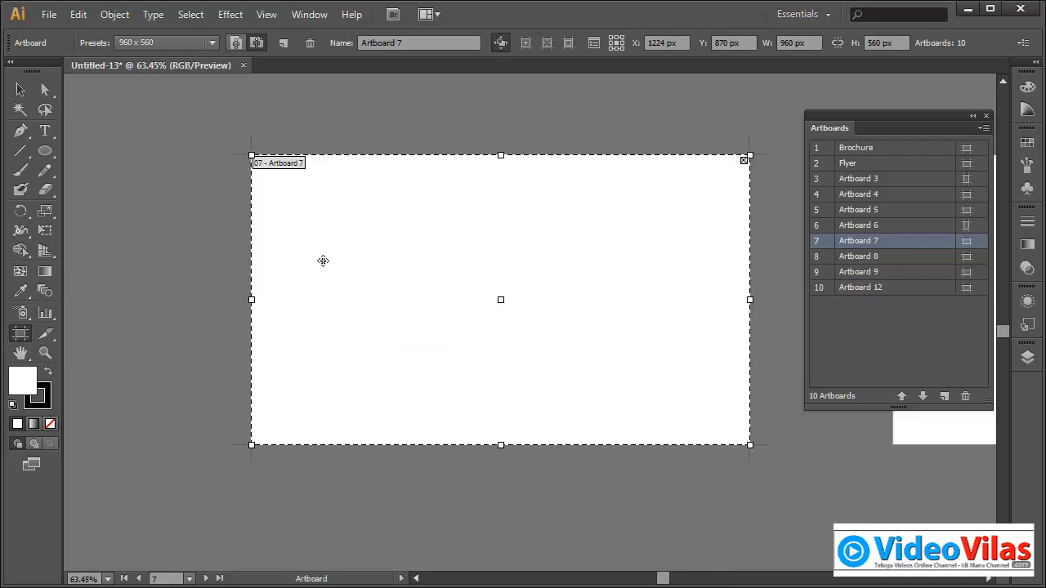
{"action": "left_click", "coordinate": [21, 92]}
{"action": "left_click", "coordinate": [45, 150]}
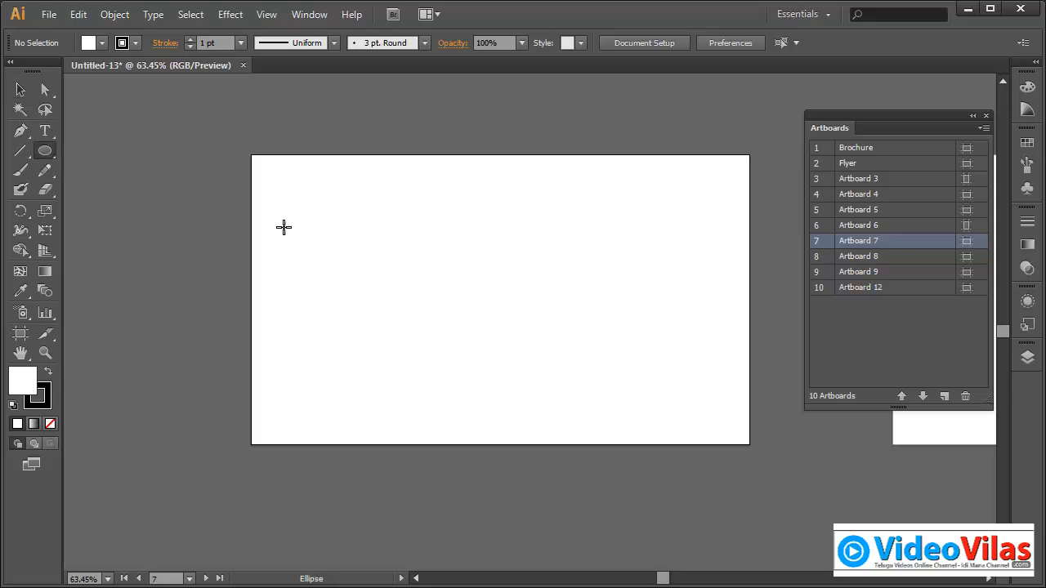
{"action": "left_click_drag", "start_coordinate": [295, 173], "coordinate": [429, 305]}
{"action": "left_click_drag", "start_coordinate": [453, 188], "coordinate": [503, 239]}
{"action": "left_click_drag", "start_coordinate": [517, 193], "coordinate": [555, 231]}
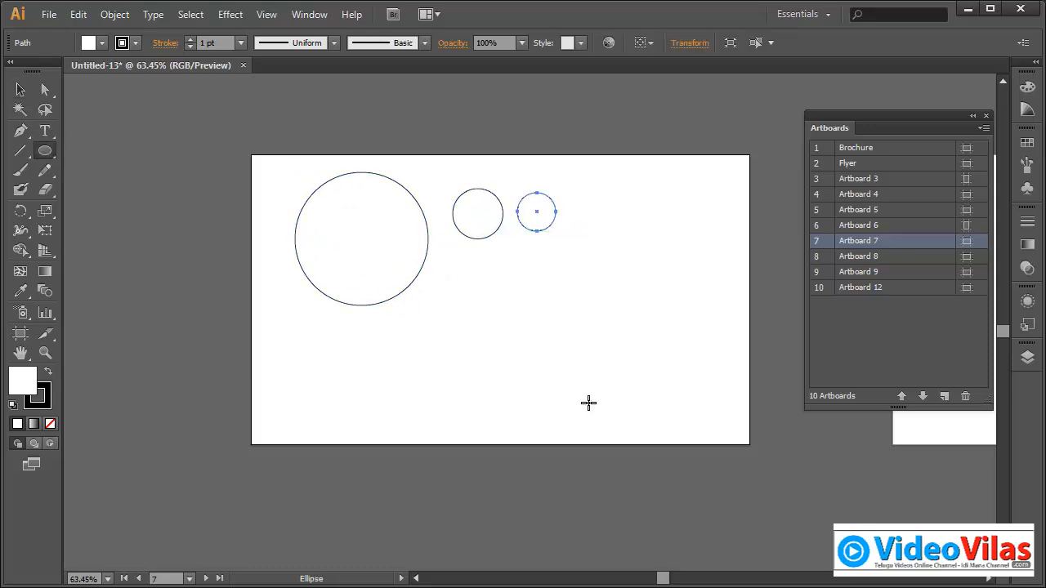
{"action": "left_click_drag", "start_coordinate": [562, 281], "coordinate": [652, 370]}
{"action": "mouse_move", "coordinate": [651, 270]}
{"action": "left_mouse_down"}
{"action": "mouse_move", "coordinate": [695, 343]}
{"action": "mouse_move", "coordinate": [723, 342]}
{"action": "left_mouse_up"}
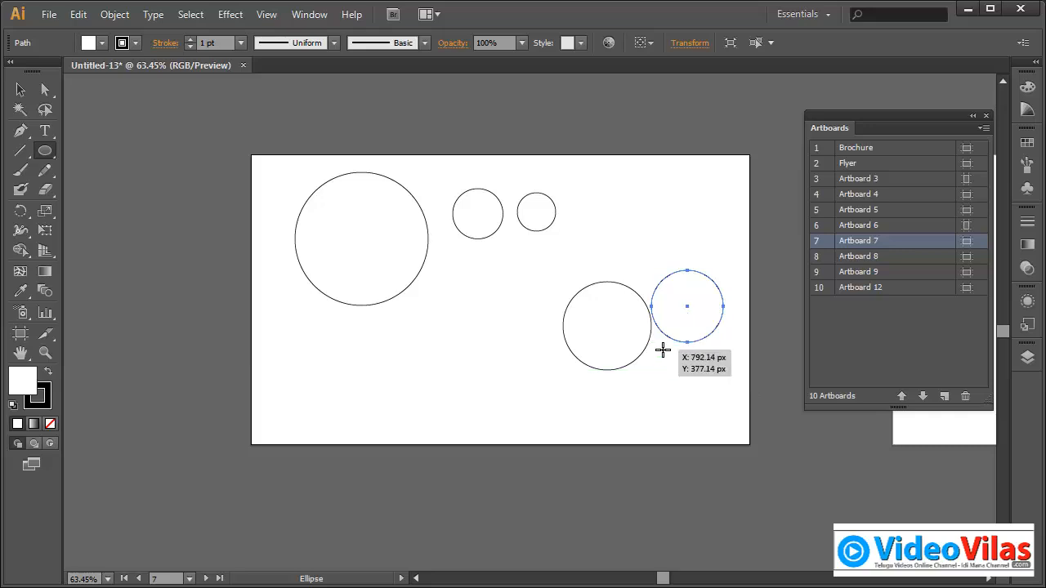
{"action": "left_click_drag", "start_coordinate": [661, 351], "coordinate": [703, 391]}
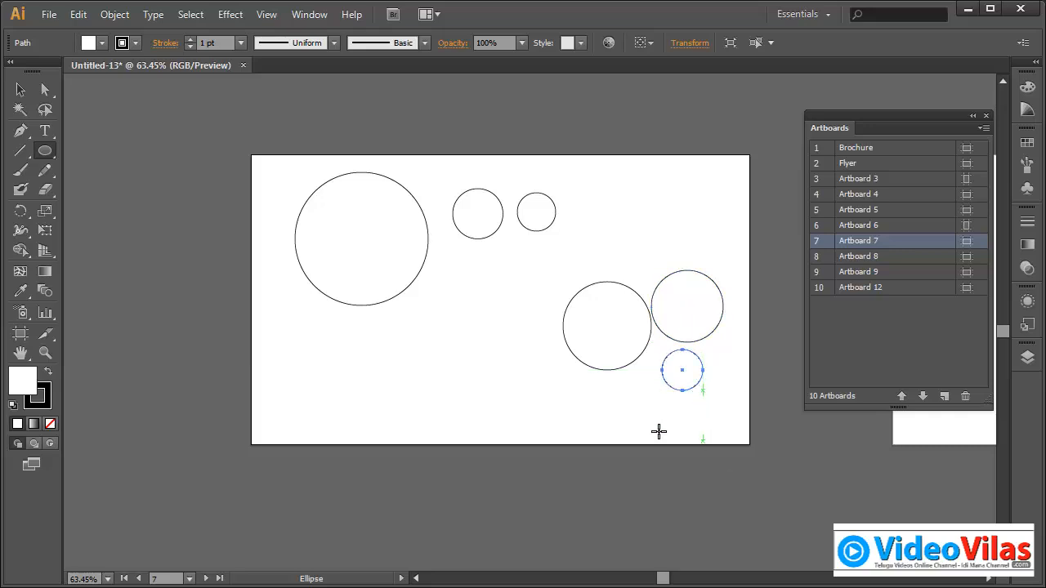
Step: Fill the three upper circles on Artboard 7 with an orange swatch
{"action": "left_click", "coordinate": [21, 89]}
{"action": "left_click", "coordinate": [592, 200]}
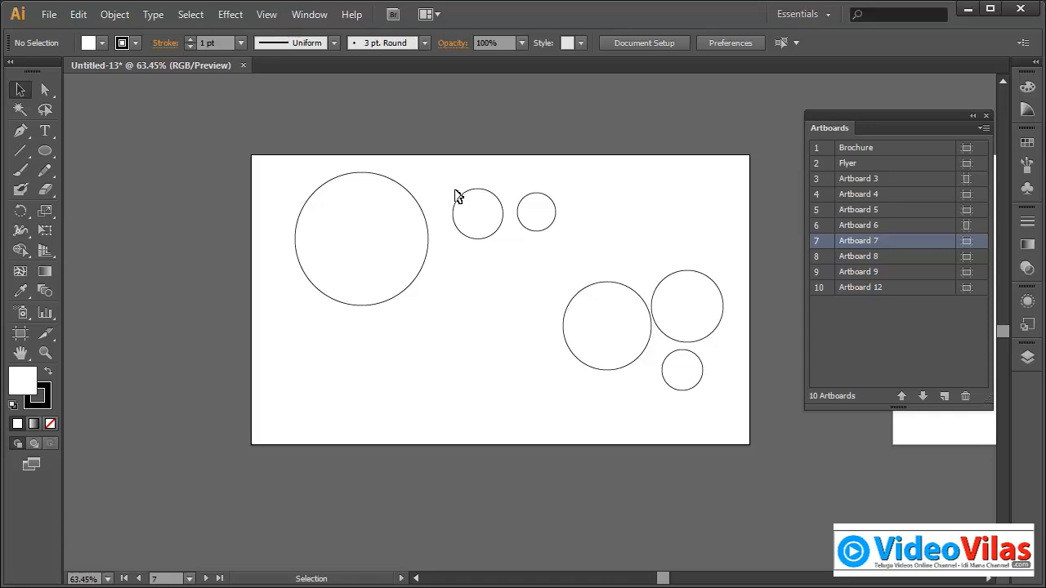
{"action": "left_click_drag", "start_coordinate": [364, 154], "coordinate": [586, 280]}
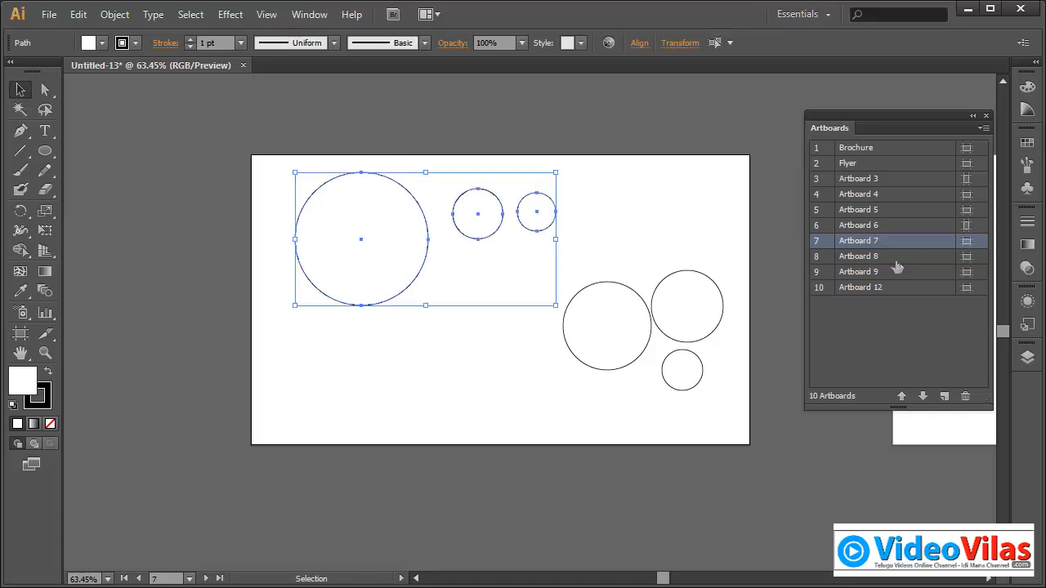
{"action": "left_click", "coordinate": [1027, 153]}
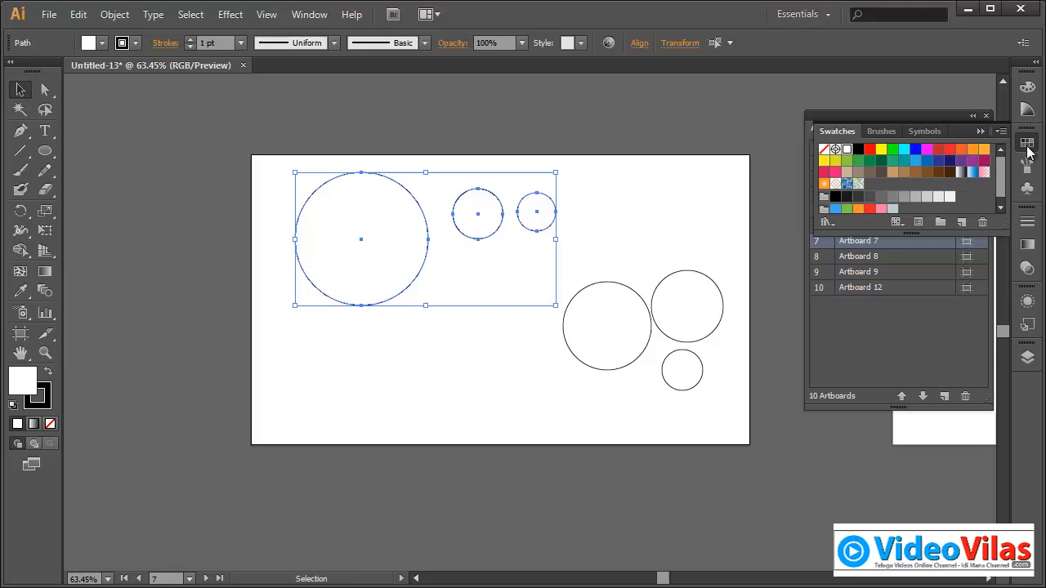
{"action": "left_click", "coordinate": [973, 149]}
{"action": "left_click", "coordinate": [979, 131]}
Step: Fill the three lower-right circles on Artboard 7 with a purple swatch and deselect them
{"action": "left_click_drag", "start_coordinate": [600, 262], "coordinate": [759, 405]}
{"action": "left_click", "coordinate": [1027, 143]}
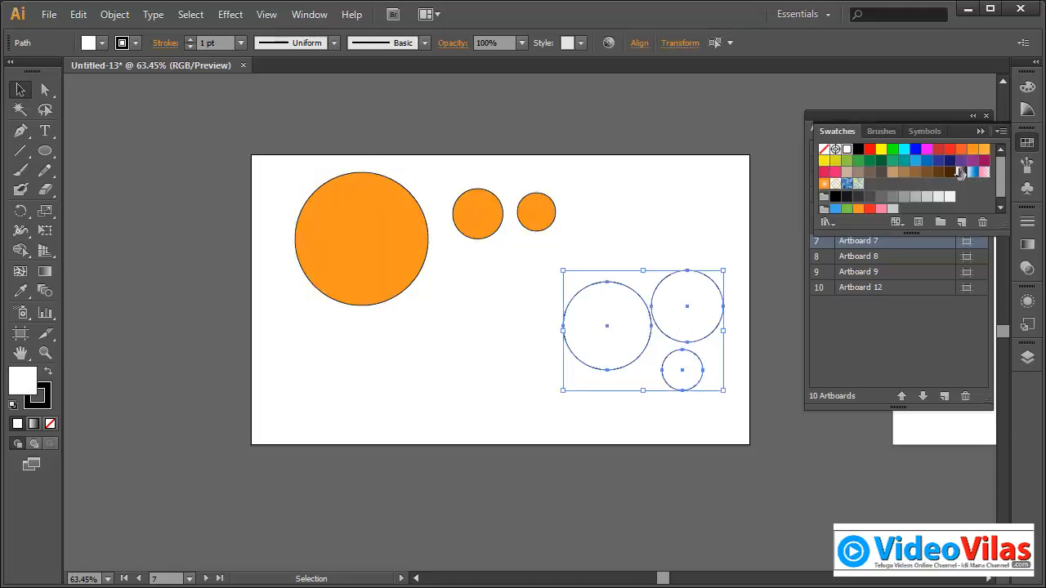
{"action": "left_click", "coordinate": [961, 160]}
{"action": "left_click", "coordinate": [980, 131]}
{"action": "left_click", "coordinate": [684, 245]}
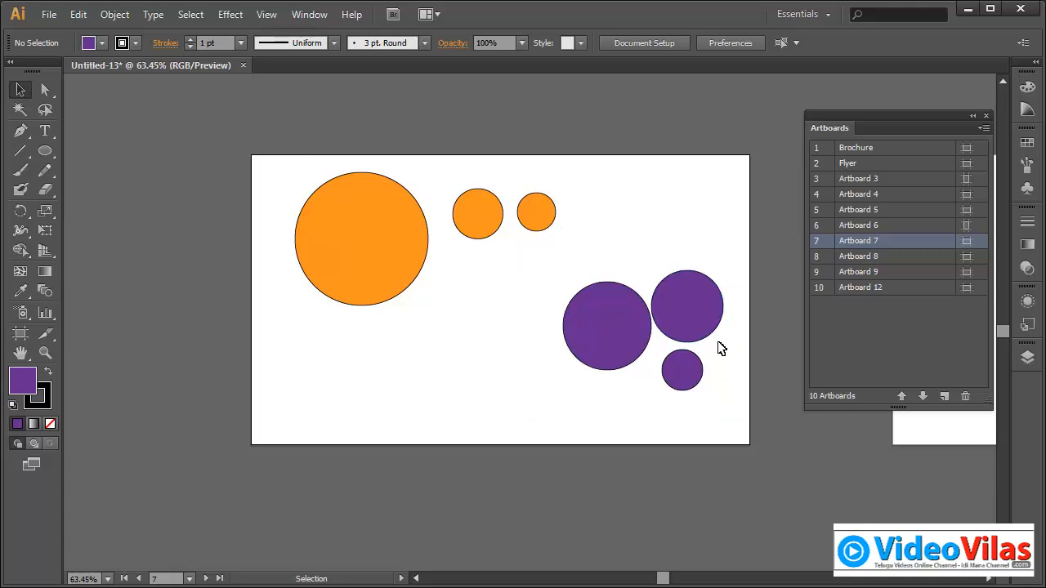
Step: Move Artboard 7 with its circles to X 1251 px, Y 939 px using the Artboard tool, and undo the move
{"action": "left_click", "coordinate": [17, 337]}
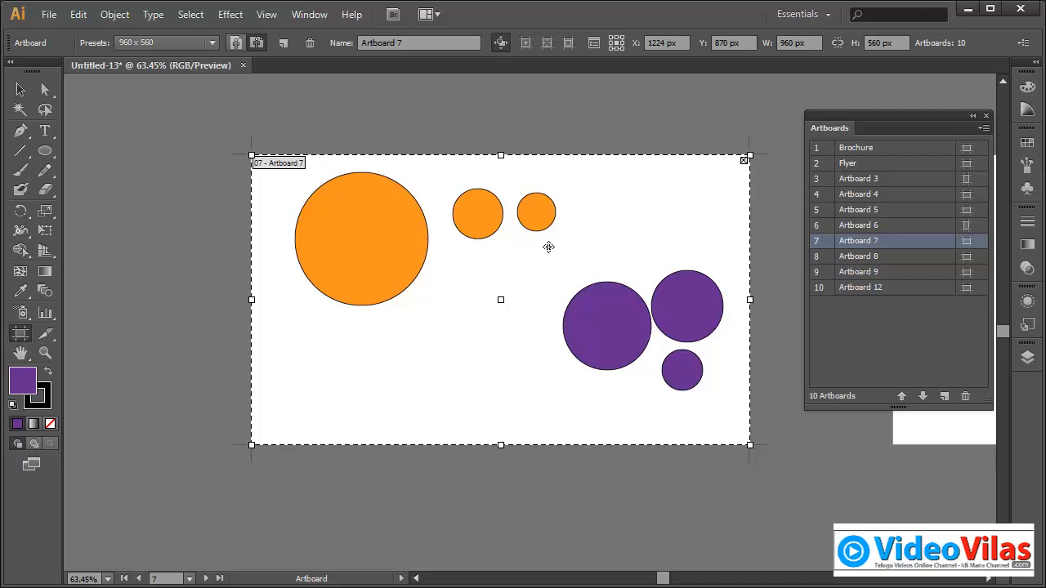
{"action": "left_click_drag", "start_coordinate": [549, 247], "coordinate": [566, 291]}
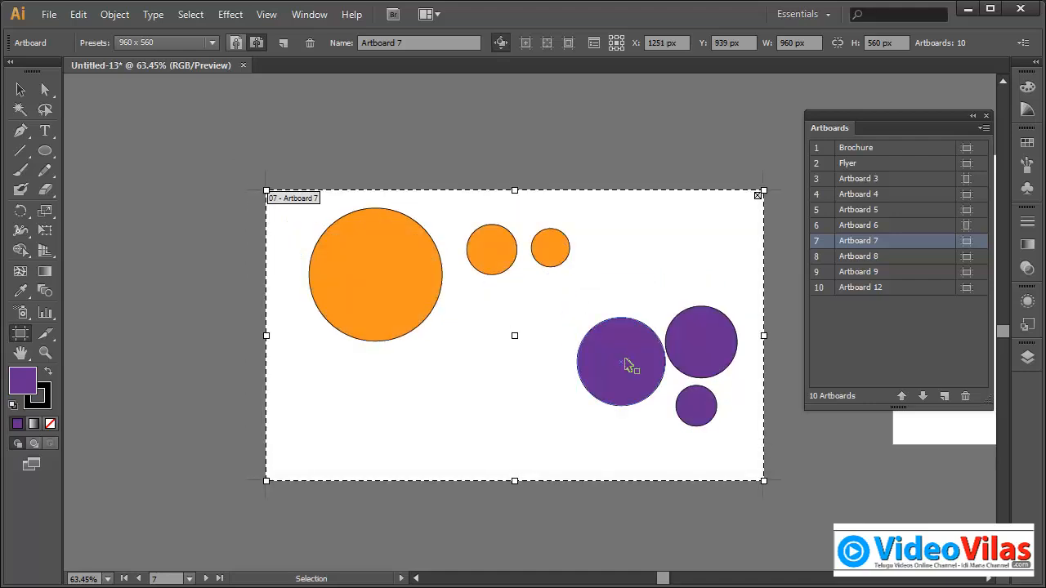
{"action": "key", "text": "ctrl+z"}
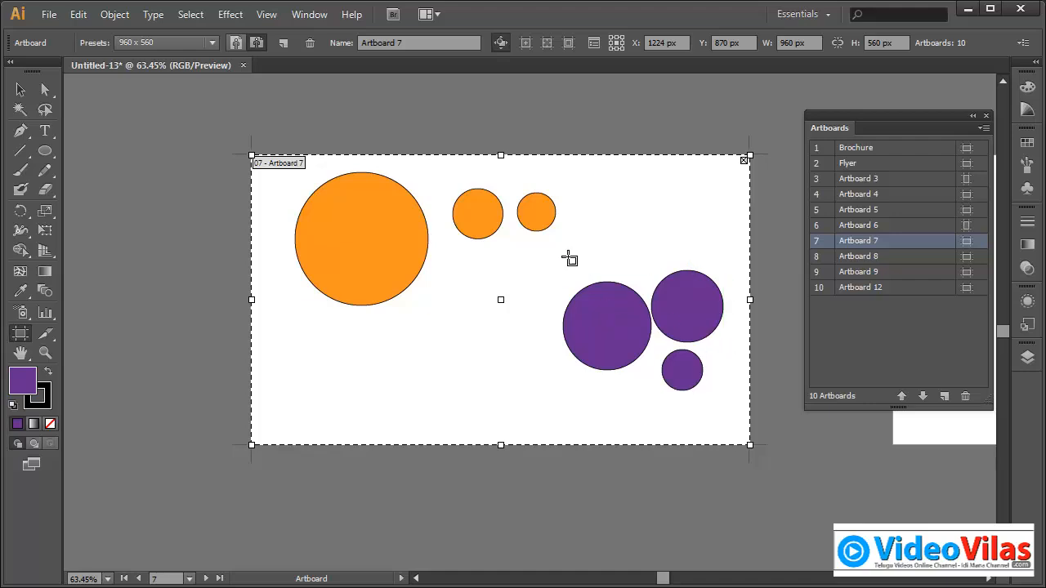
Step: Create a nested artboard about 497 by 290 px around the purple circles in Artboard 7, moved with them to X 1437.56 px, Y 969 px
{"action": "left_click_drag", "start_coordinate": [556, 247], "coordinate": [650, 408]}
{"action": "key", "text": "ctrl+z"}
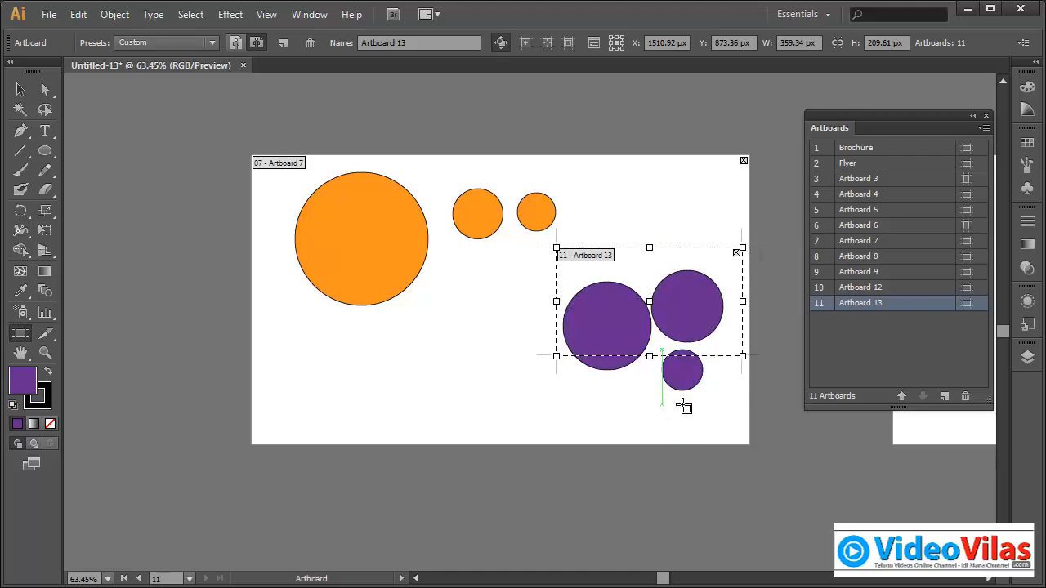
{"action": "left_click_drag", "start_coordinate": [741, 354], "coordinate": [700, 395]}
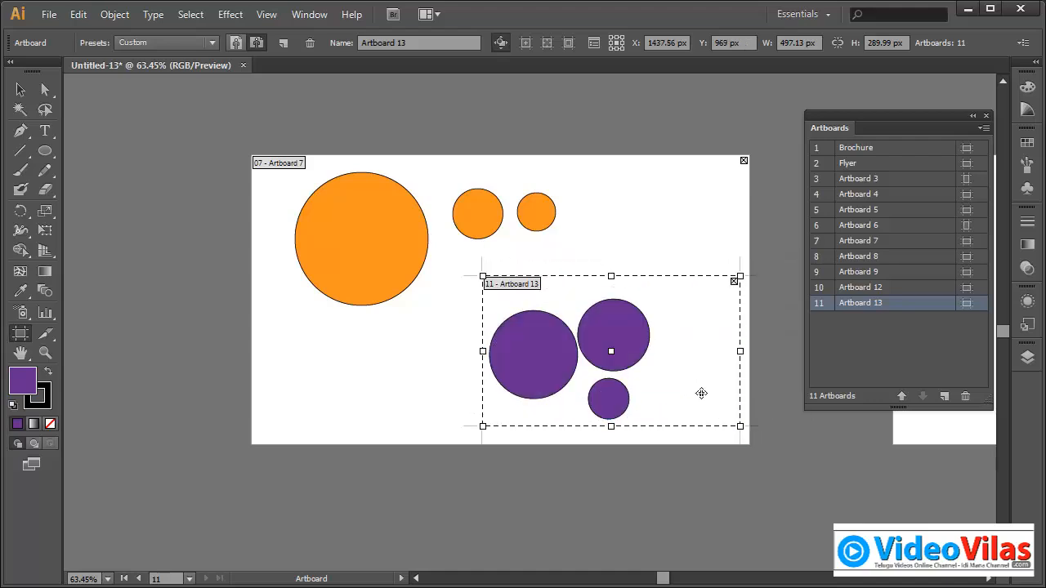
{"action": "left_click", "coordinate": [22, 91]}
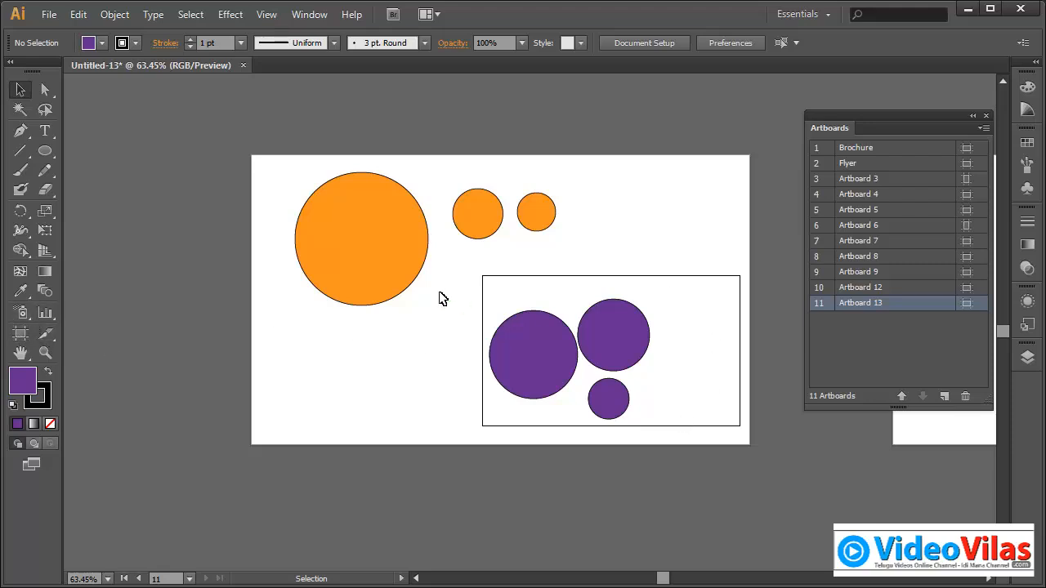
{"action": "left_click", "coordinate": [20, 332]}
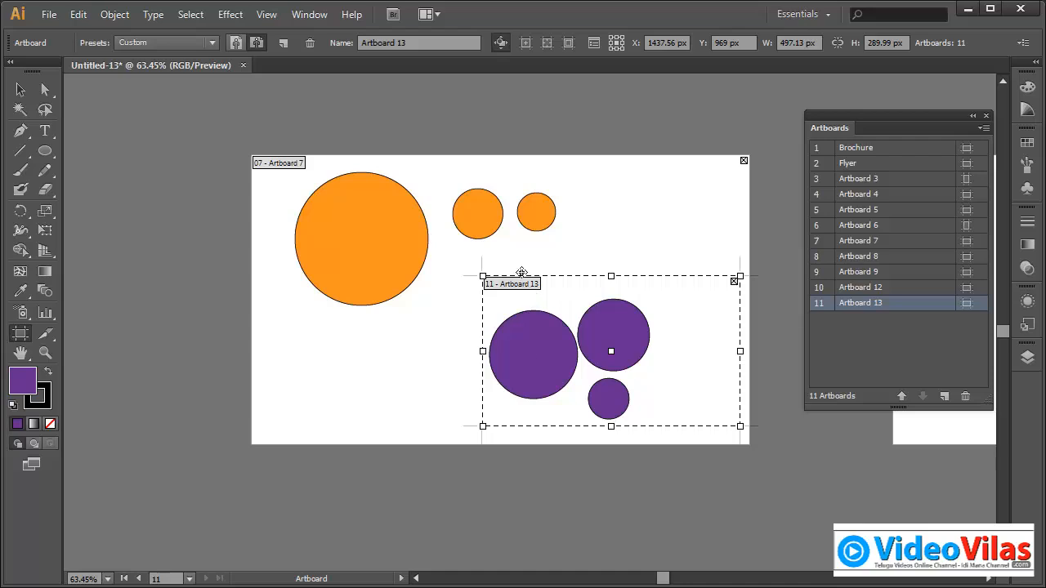
Step: Rename the nested artboard around the purple circles as small board and leave artboard editing
{"action": "left_click", "coordinate": [377, 43]}
{"action": "left_click_drag", "start_coordinate": [377, 43], "coordinate": [264, 47]}
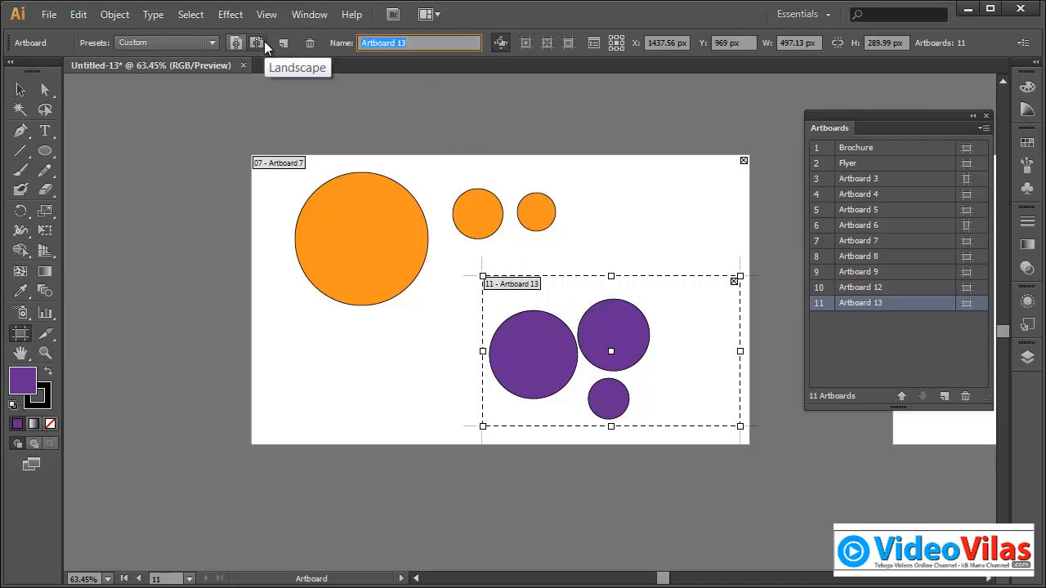
{"action": "type", "text": "small board"}
{"action": "key", "text": "Return"}
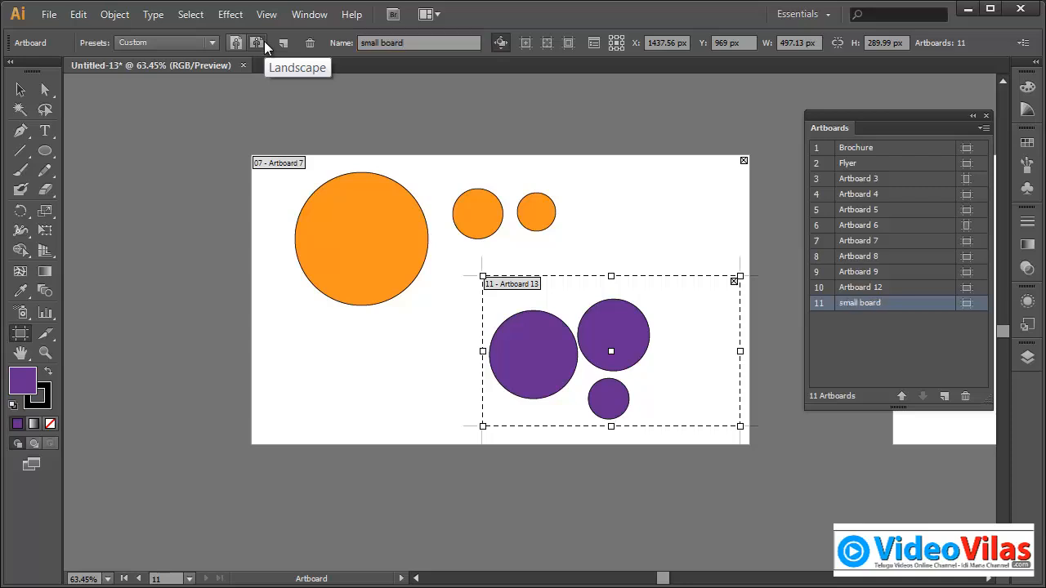
{"action": "left_click", "coordinate": [20, 89]}
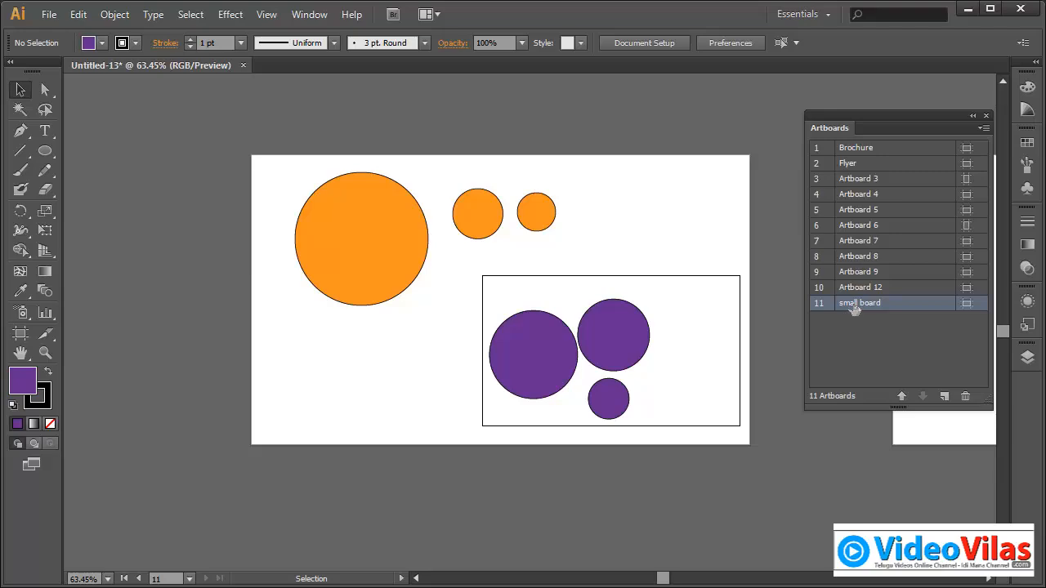
Step: Open the print settings and page forward through the artboard previews to the small board, page 11
{"action": "left_click", "coordinate": [48, 14]}
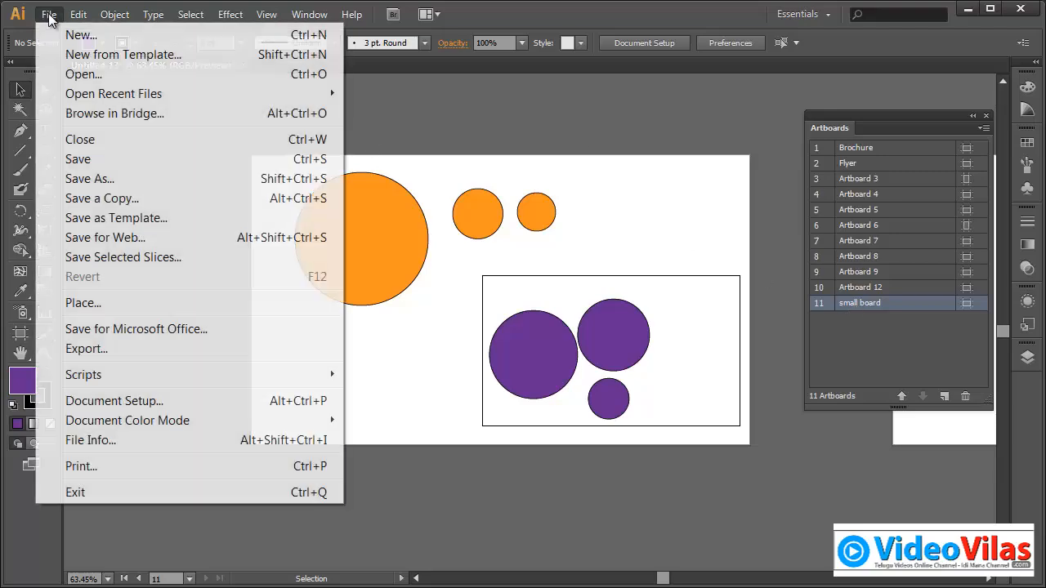
{"action": "left_click", "coordinate": [80, 466]}
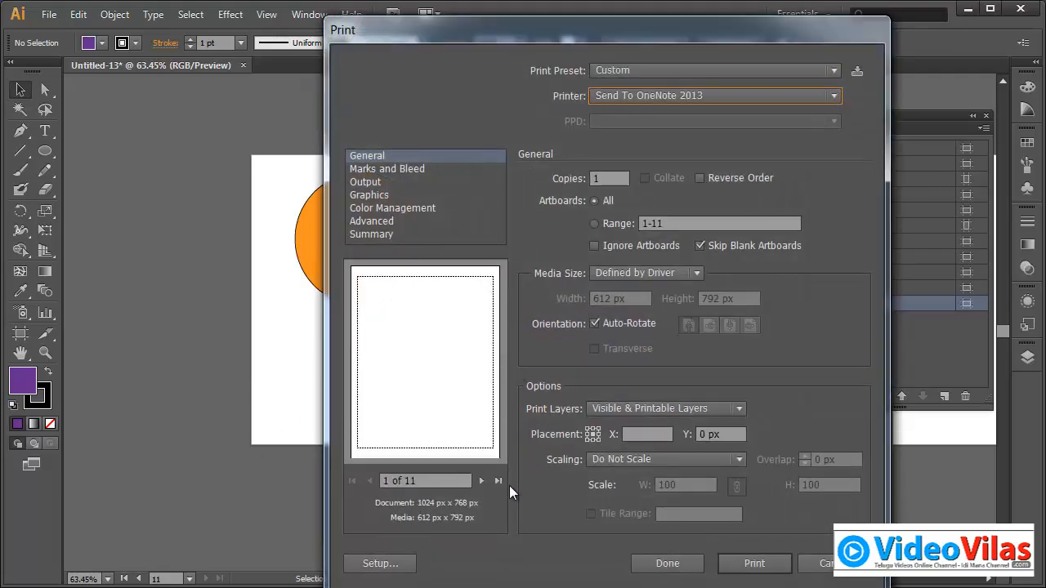
{"action": "left_click", "coordinate": [475, 483]}
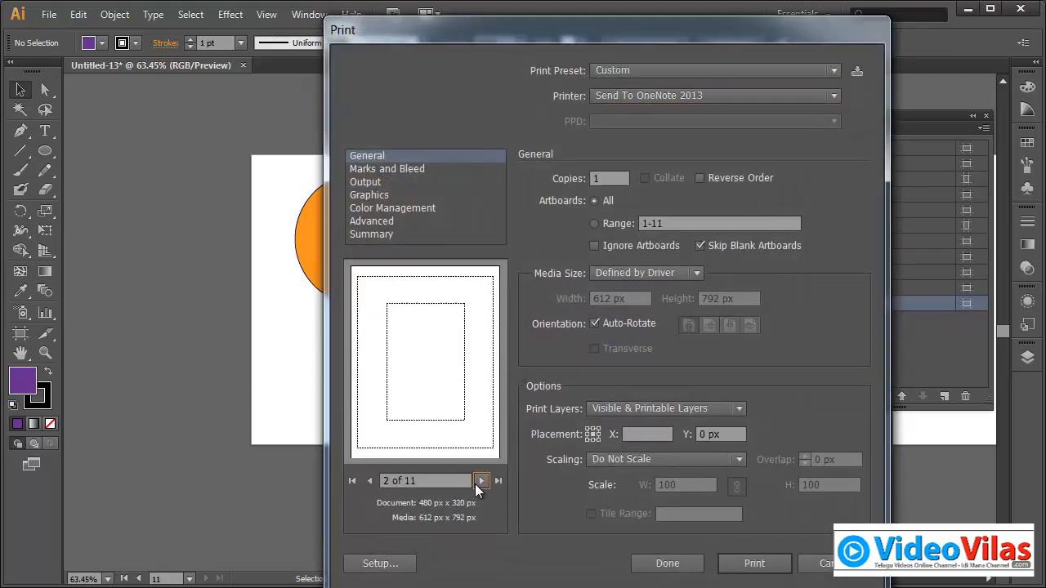
{"action": "left_click", "coordinate": [475, 484]}
{"action": "left_click", "coordinate": [475, 484]}
{"action": "left_click", "coordinate": [475, 483]}
{"action": "left_click", "coordinate": [475, 484]}
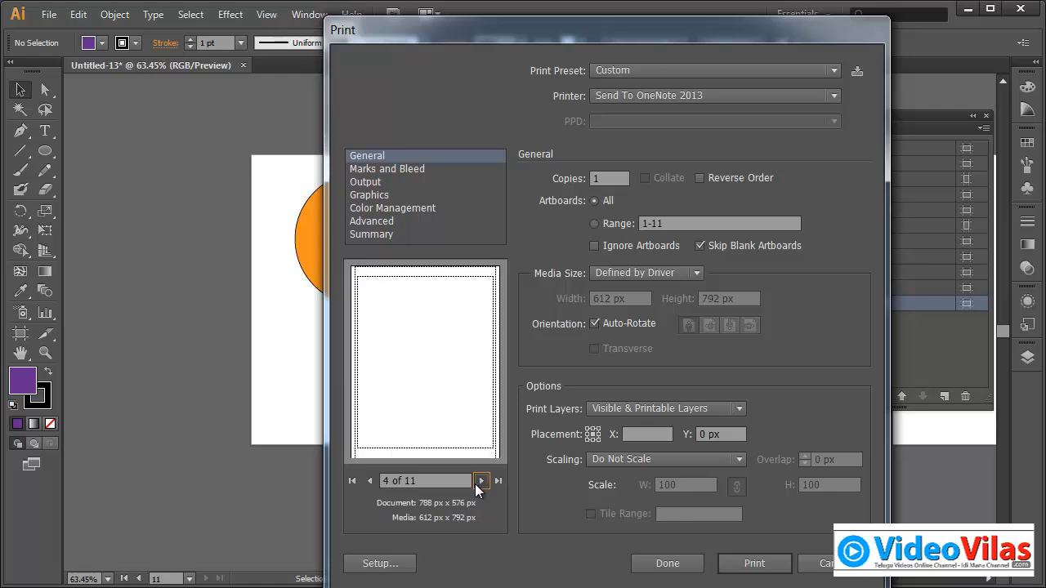
{"action": "left_click", "coordinate": [475, 483]}
{"action": "left_click", "coordinate": [475, 484]}
{"action": "left_click", "coordinate": [475, 484]}
{"action": "left_click", "coordinate": [475, 484]}
{"action": "left_click", "coordinate": [475, 484]}
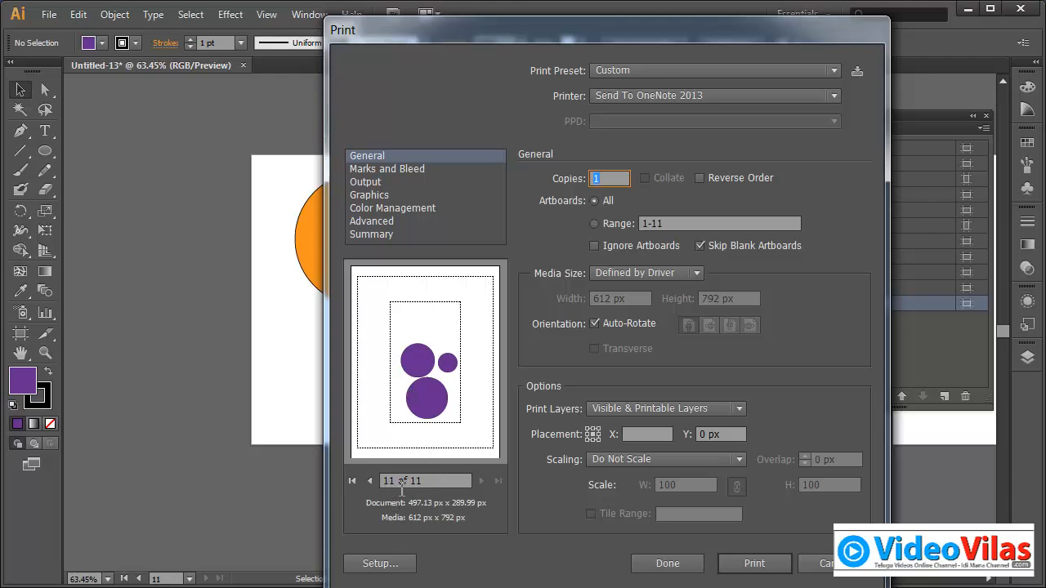
Step: Page back through the print previews to Artboard 7, page 7, and cancel printing
{"action": "left_click_drag", "start_coordinate": [520, 35], "coordinate": [506, 53]}
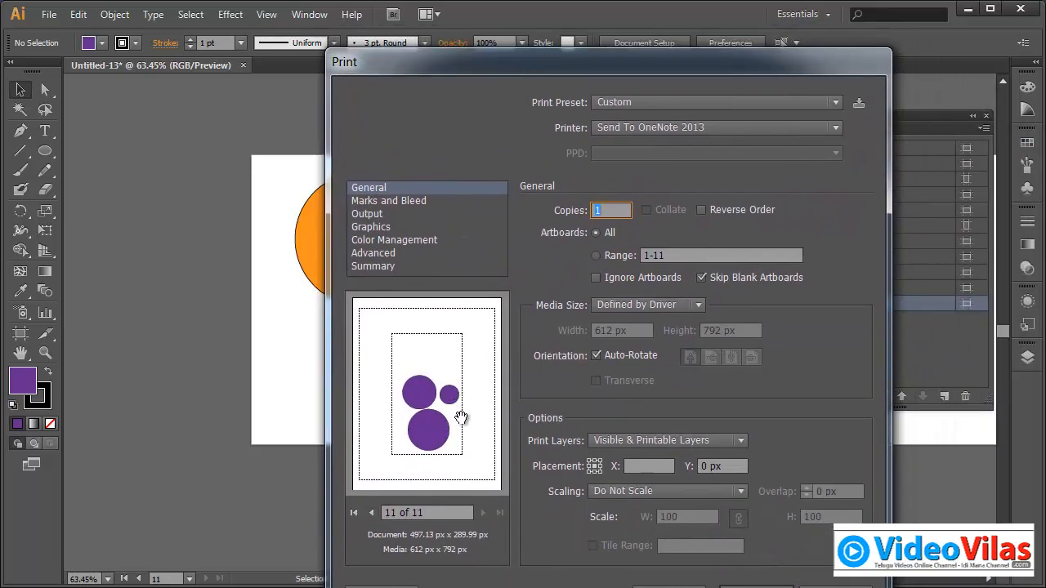
{"action": "left_click", "coordinate": [372, 514]}
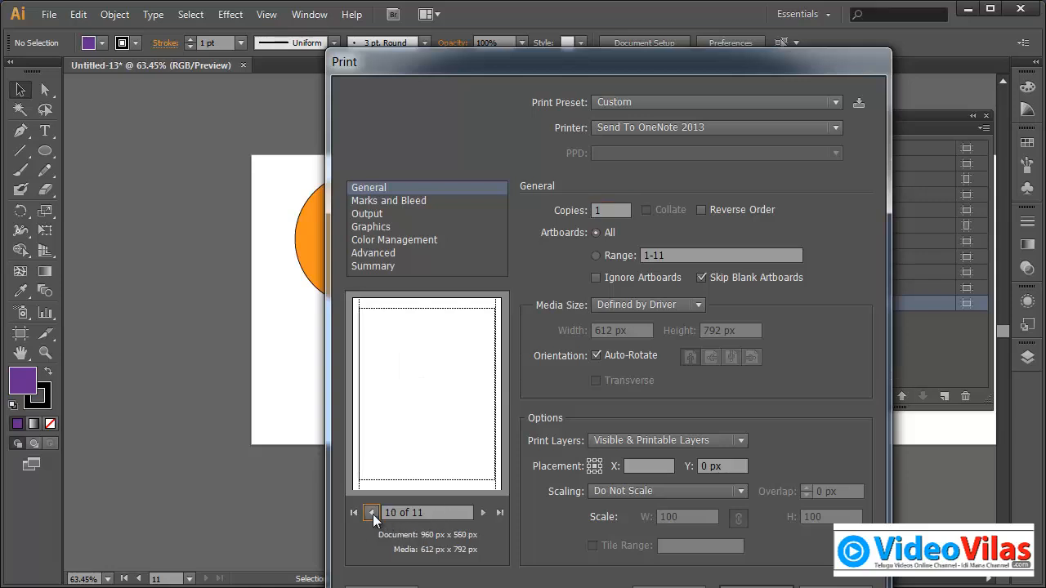
{"action": "left_click", "coordinate": [372, 514]}
{"action": "left_click", "coordinate": [371, 513]}
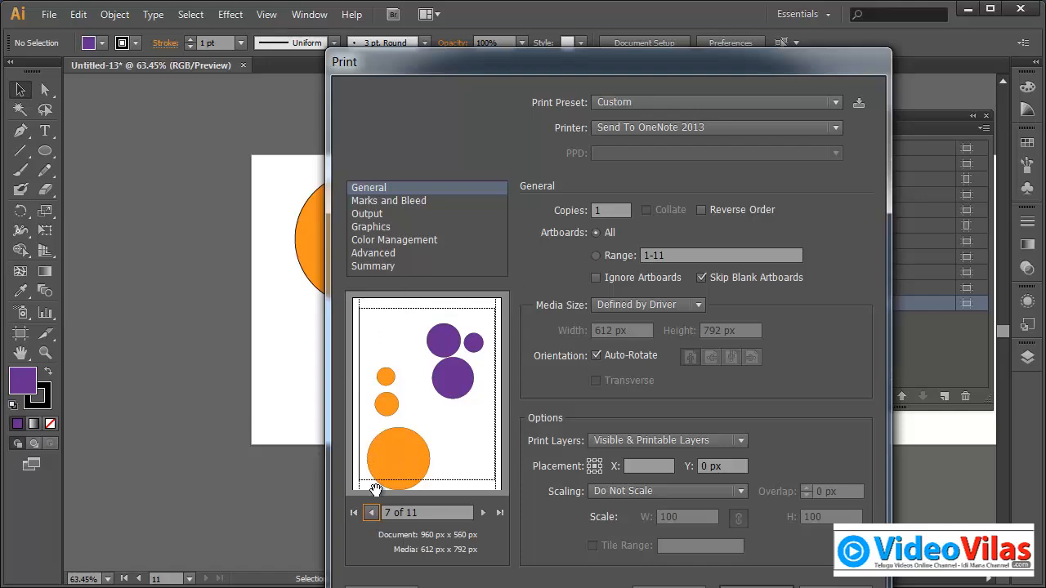
{"action": "key", "text": "Escape"}
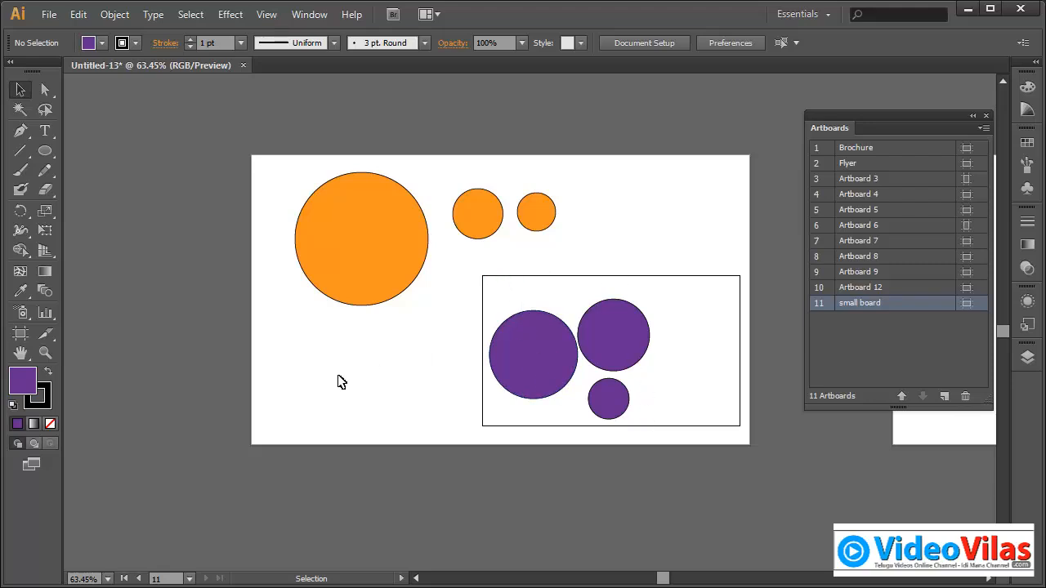
Step: Delete the nested small board artboard, keeping the purple circles on Artboard 7
{"action": "left_click", "coordinate": [21, 334]}
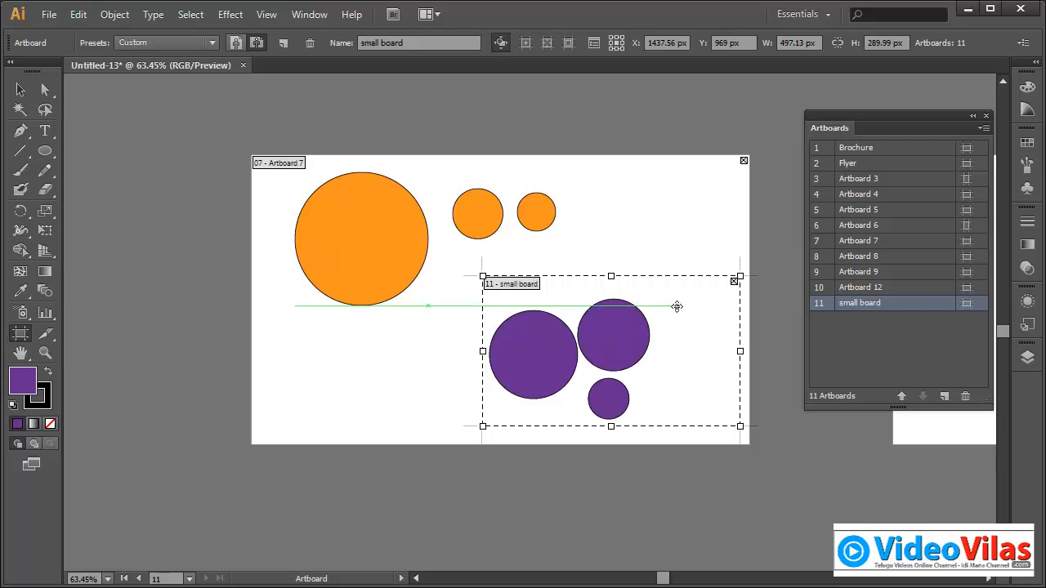
{"action": "key", "text": "Delete"}
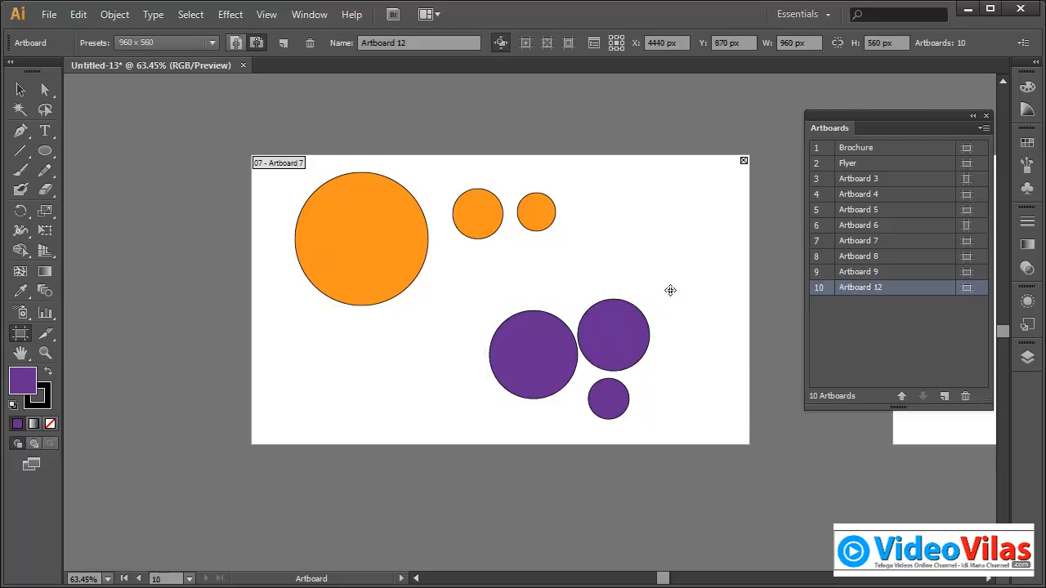
{"action": "key", "text": "ctrl+minus"}
{"action": "key", "text": "ctrl+minus"}
{"action": "key", "text": "ctrl+minus"}
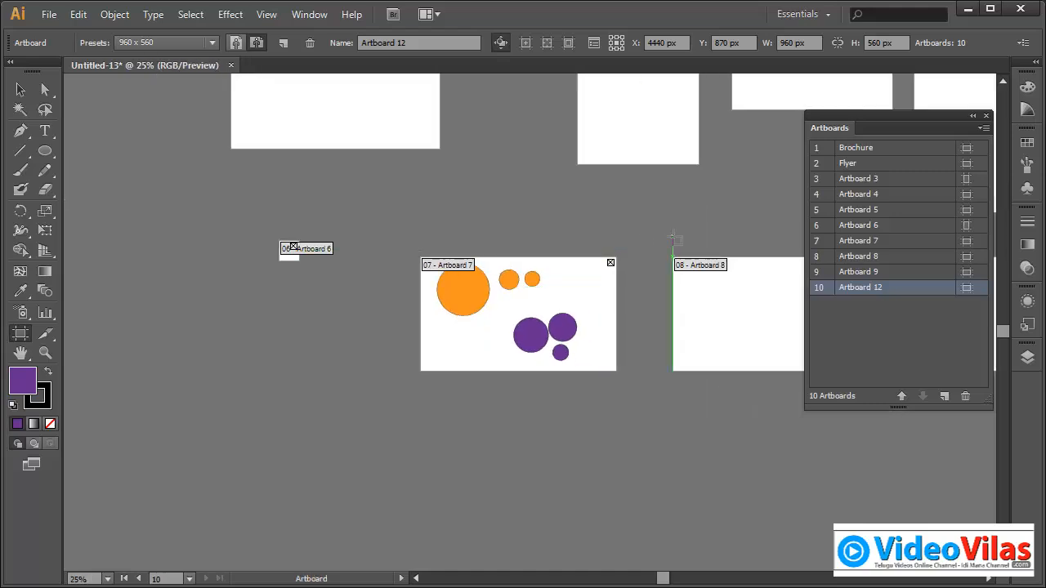
Step: Reorder the artboards so that Flyer moves down from position 2 to position 10
{"action": "left_click_drag", "start_coordinate": [672, 233], "coordinate": [547, 330]}
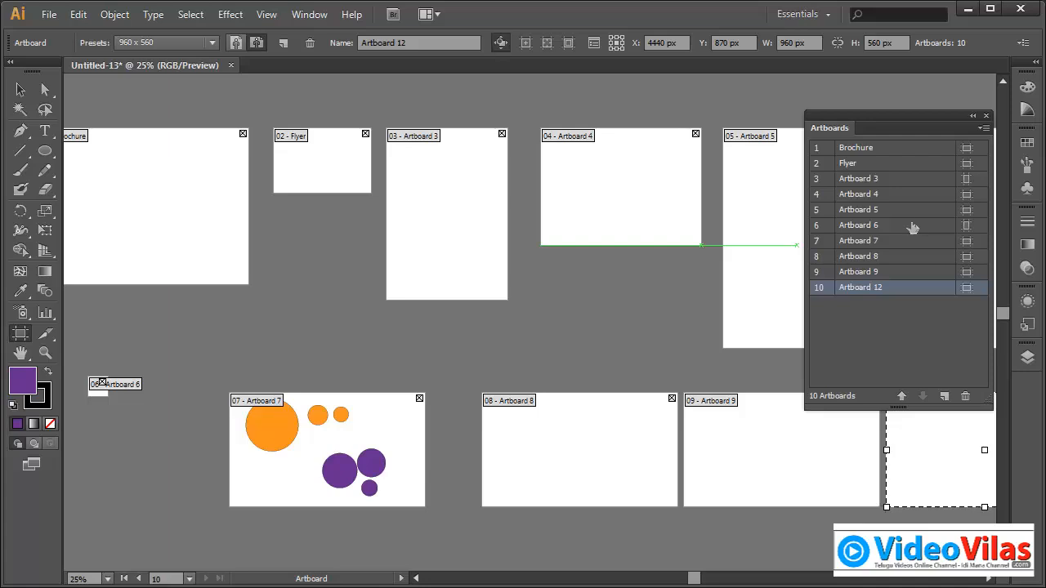
{"action": "left_click_drag", "start_coordinate": [921, 131], "coordinate": [855, 138]}
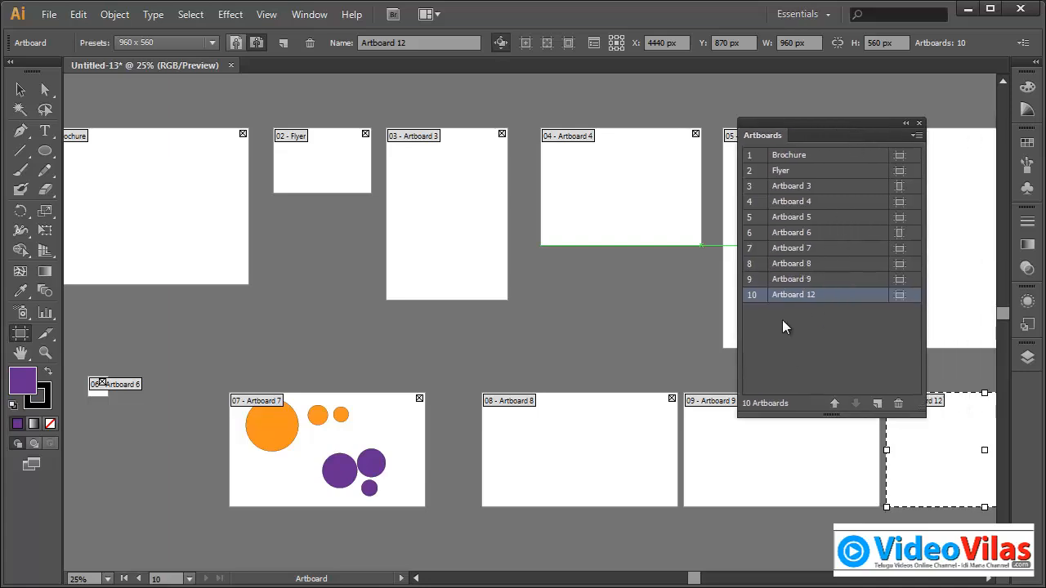
{"action": "left_click", "coordinate": [804, 157]}
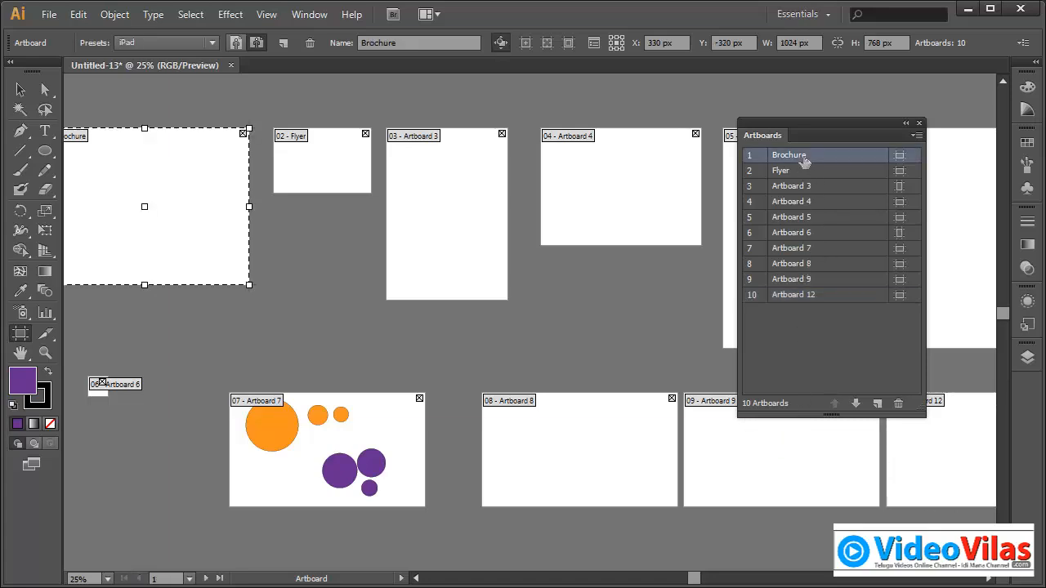
{"action": "left_click", "coordinate": [789, 174]}
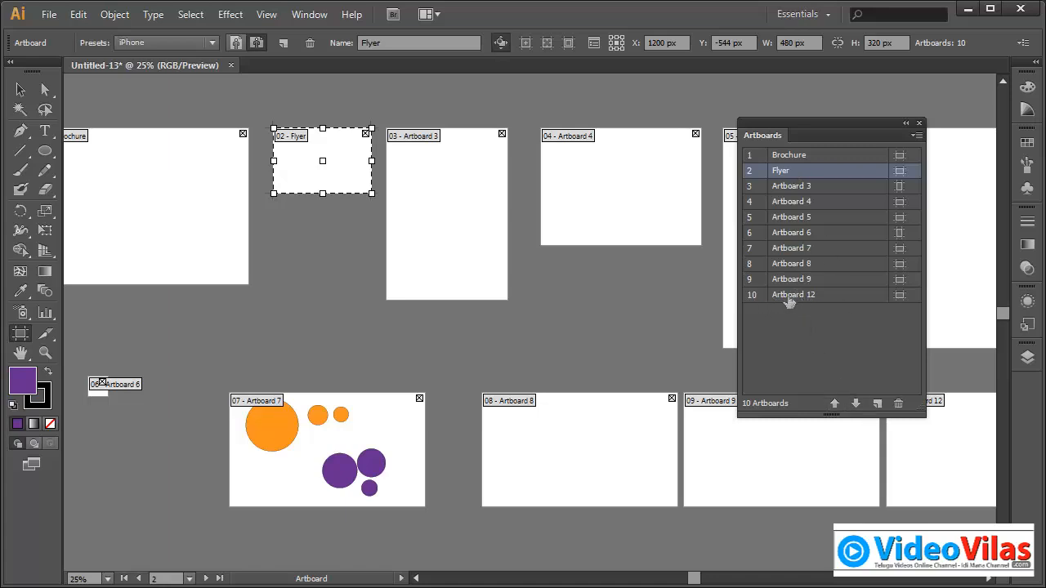
{"action": "left_click", "coordinate": [856, 405]}
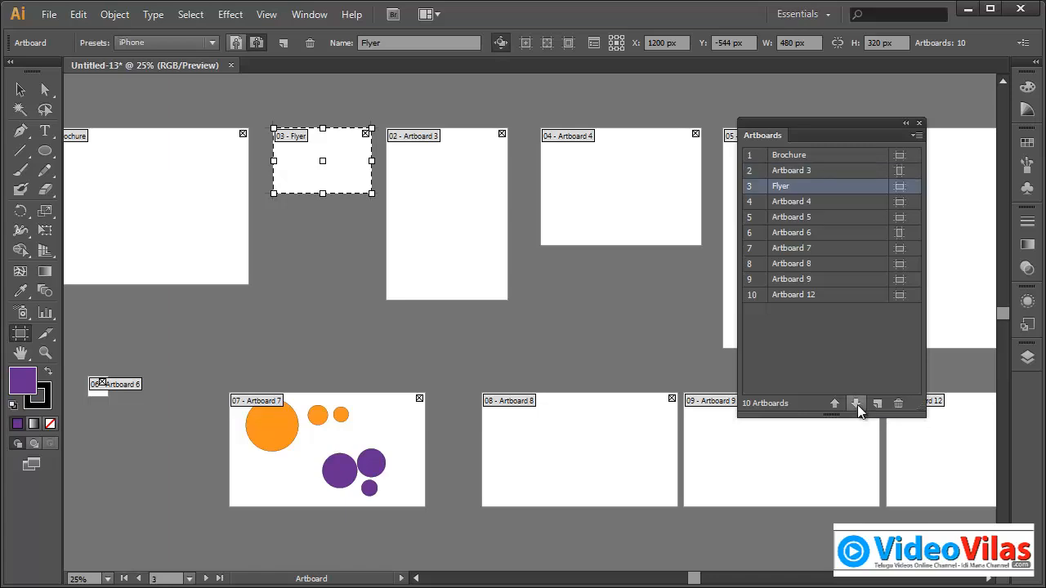
{"action": "left_click", "coordinate": [857, 404]}
{"action": "left_click", "coordinate": [856, 404]}
{"action": "left_click", "coordinate": [856, 404]}
{"action": "left_click", "coordinate": [856, 405]}
{"action": "left_click", "coordinate": [856, 405]}
{"action": "left_click", "coordinate": [857, 404]}
{"action": "left_click", "coordinate": [857, 405]}
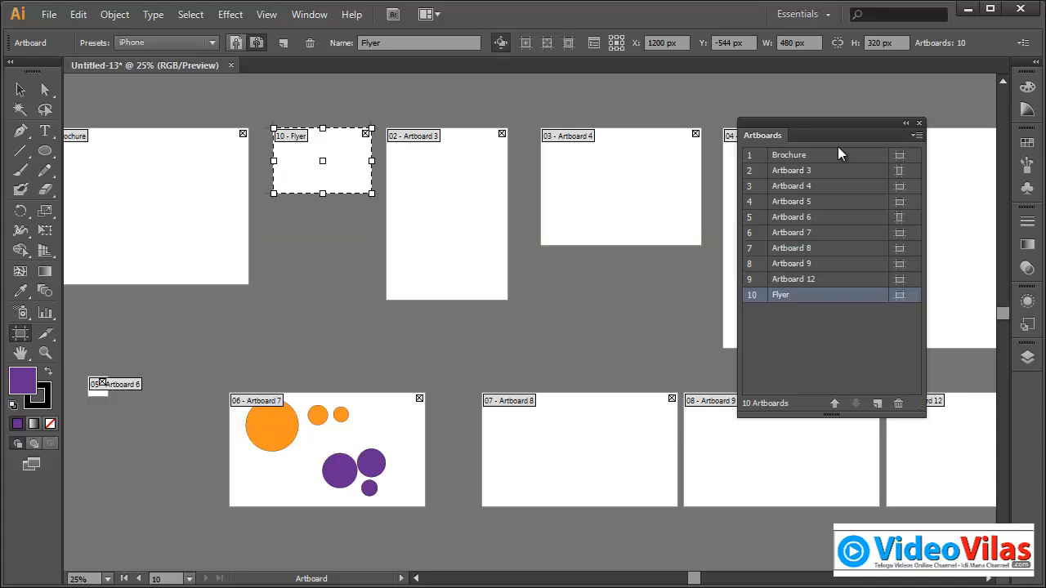
Step: Navigate from the Brochure artboard to the next artboard to check the new order among all artboards
{"action": "left_click", "coordinate": [809, 155]}
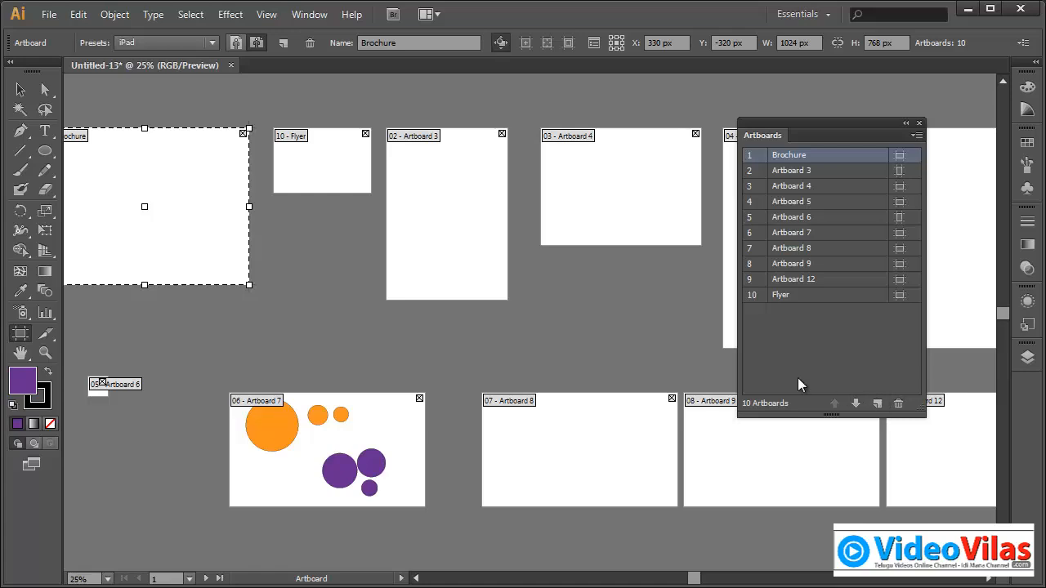
{"action": "left_click", "coordinate": [206, 578]}
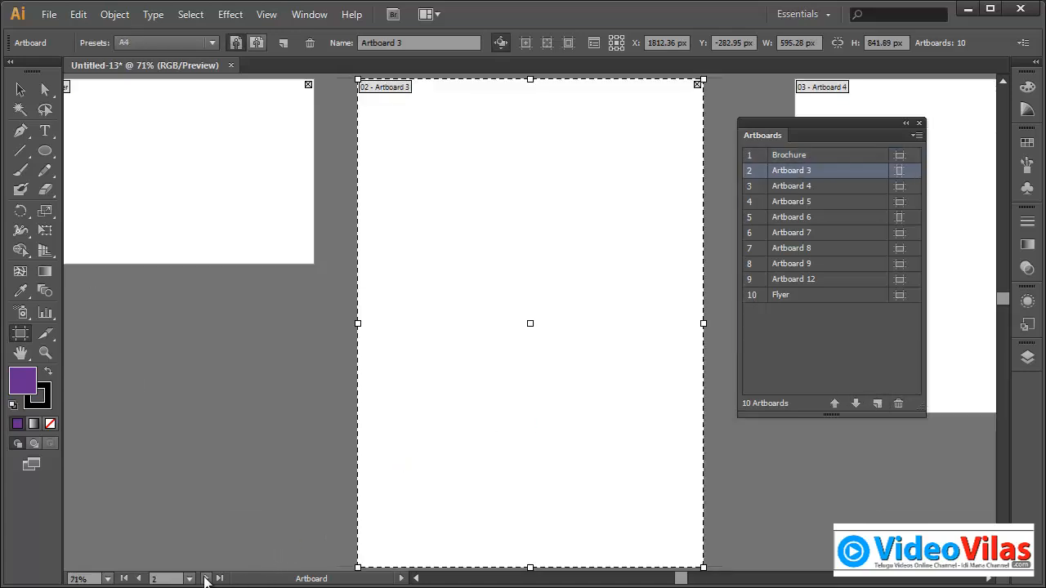
{"action": "key", "text": "ctrl+minus"}
{"action": "key", "text": "ctrl+minus"}
{"action": "key", "text": "ctrl+minus"}
{"action": "key", "text": "ctrl+minus"}
{"action": "key", "text": "ctrl+minus"}
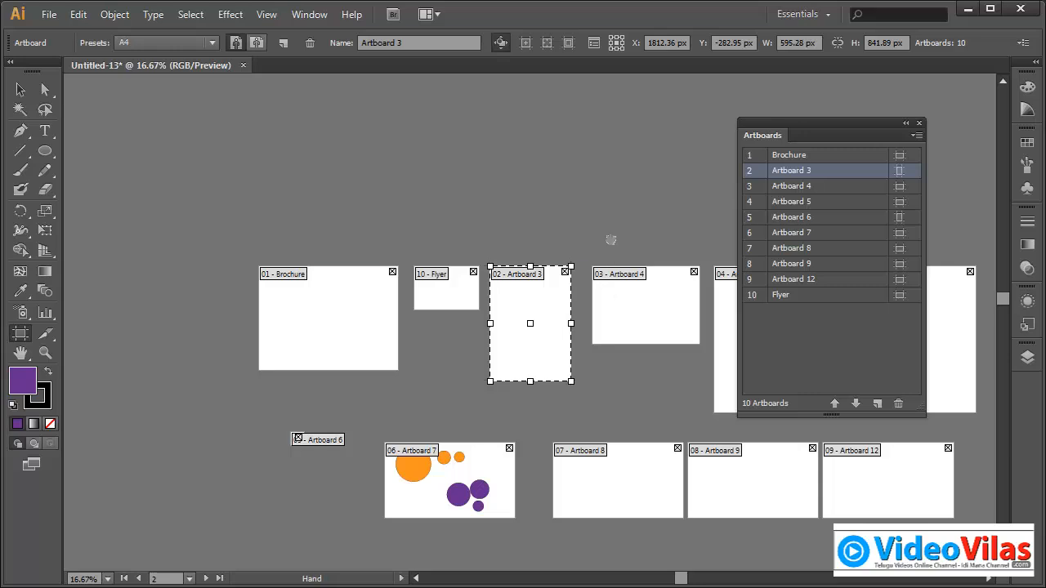
Step: Review the available artboard commands, including New, Duplicate, Delete Empty and Rearrange Artboards
{"action": "left_click_drag", "start_coordinate": [610, 236], "coordinate": [464, 151]}
{"action": "left_click_drag", "start_coordinate": [829, 122], "coordinate": [886, 154]}
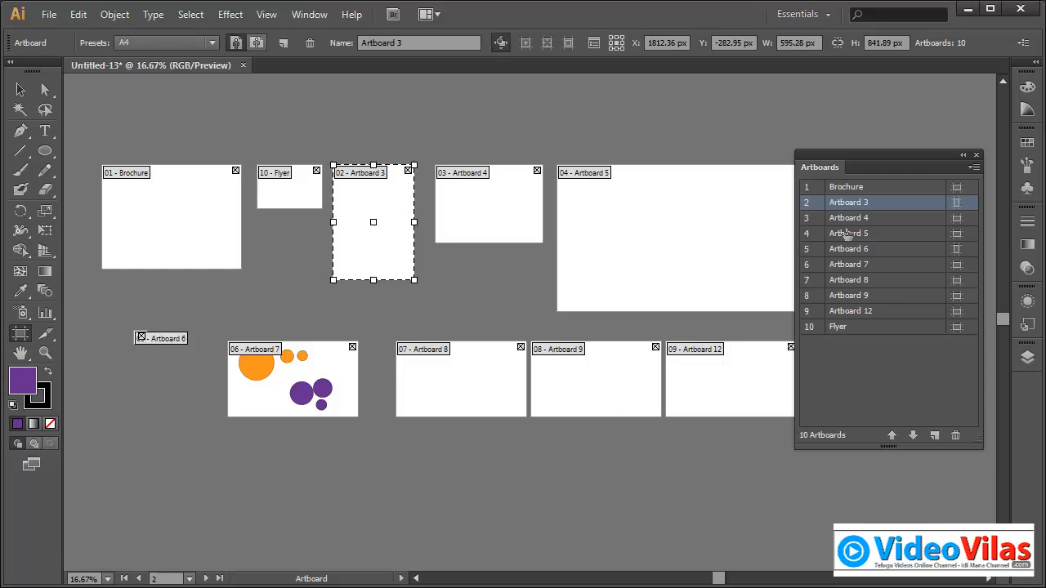
{"action": "left_click", "coordinate": [974, 167]}
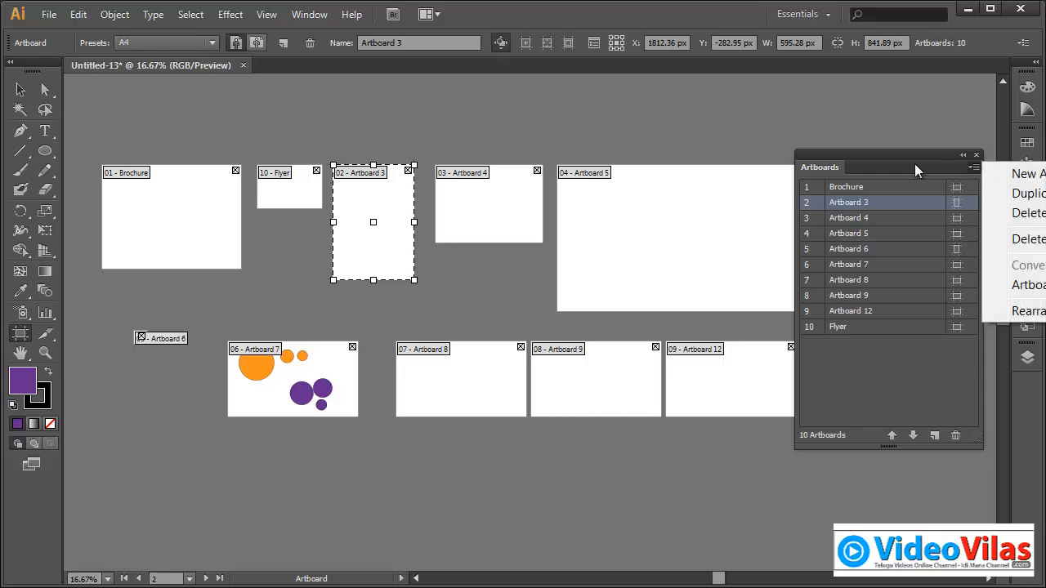
{"action": "left_click_drag", "start_coordinate": [914, 163], "coordinate": [797, 124]}
{"action": "left_click", "coordinate": [855, 128]}
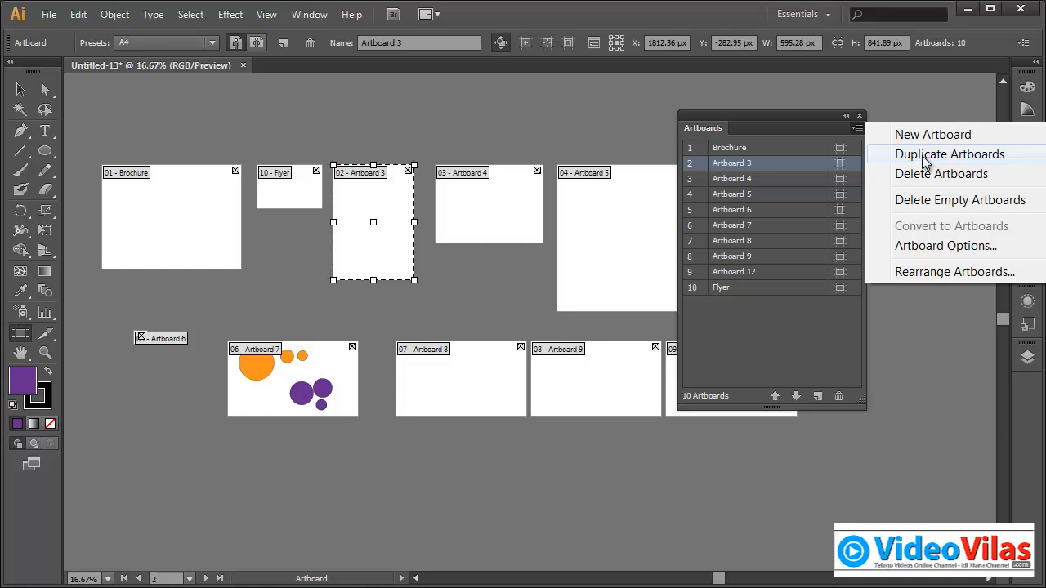
{"action": "left_click", "coordinate": [898, 324]}
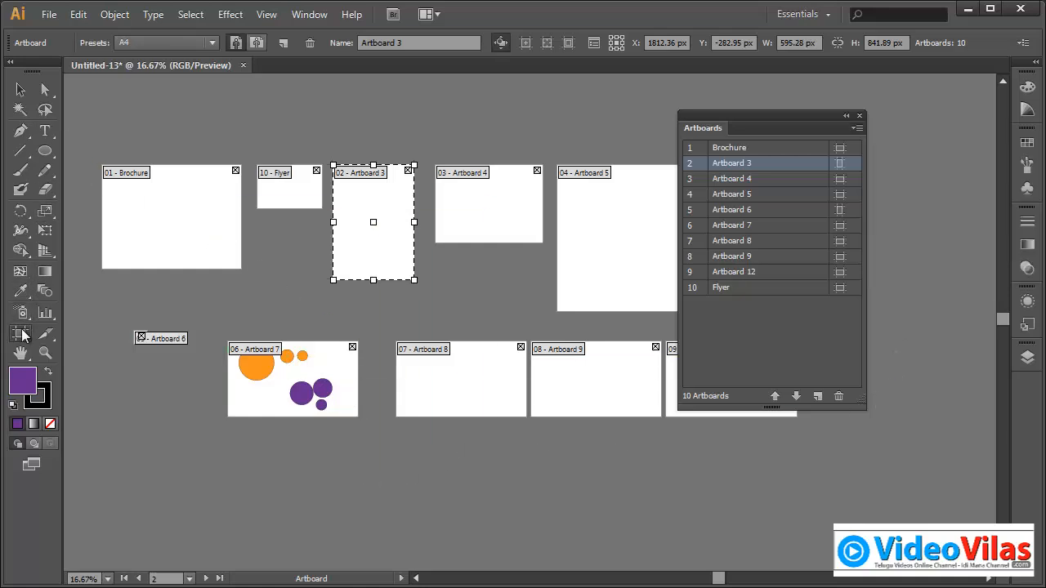
Step: Duplicate Artboard 7 with its circles and place the copy at X 2389 px, Y 1574 px
{"action": "left_click", "coordinate": [200, 178]}
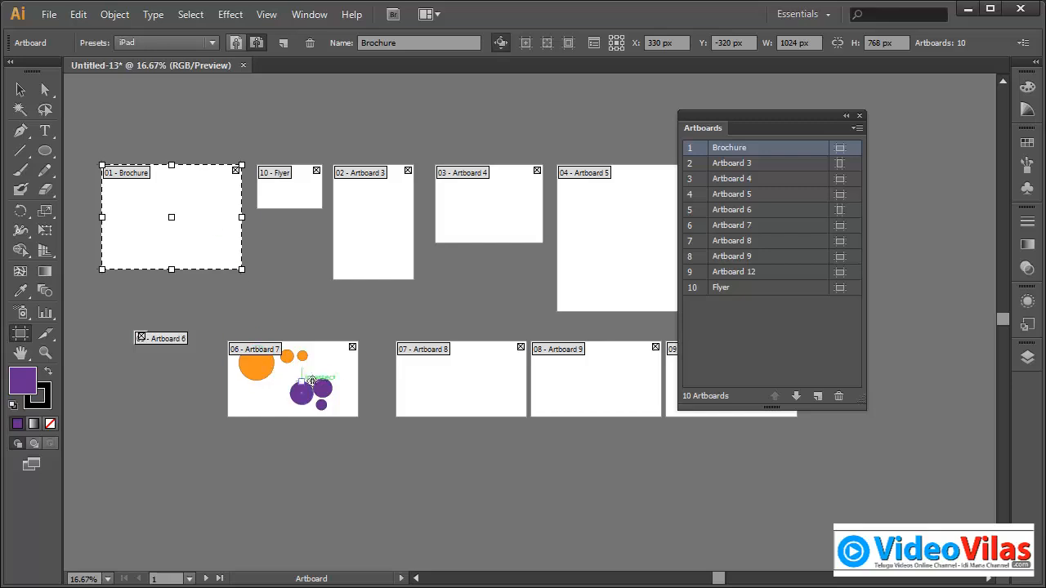
{"action": "left_click", "coordinate": [325, 357]}
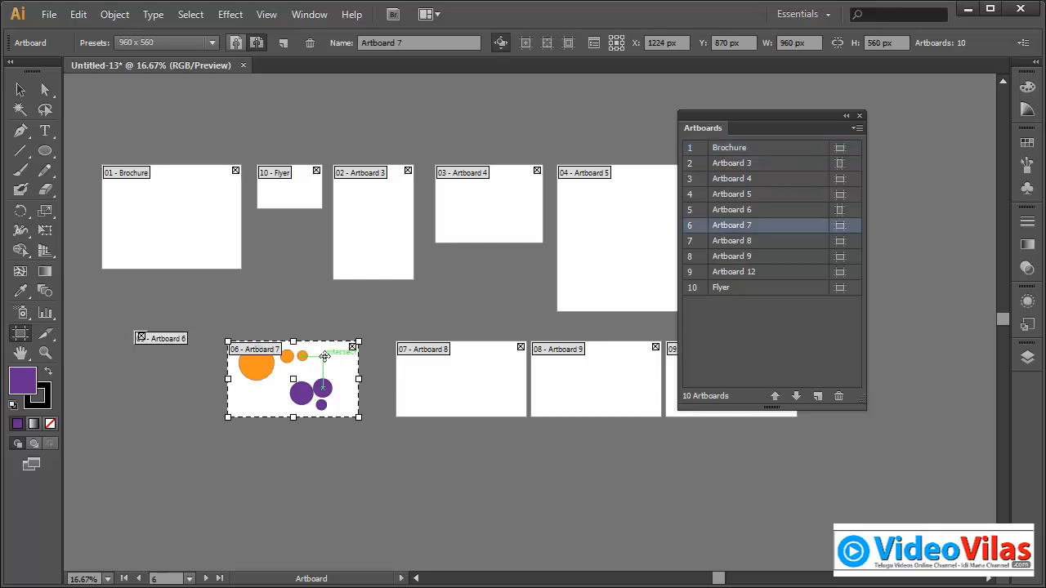
{"action": "left_click", "coordinate": [856, 128]}
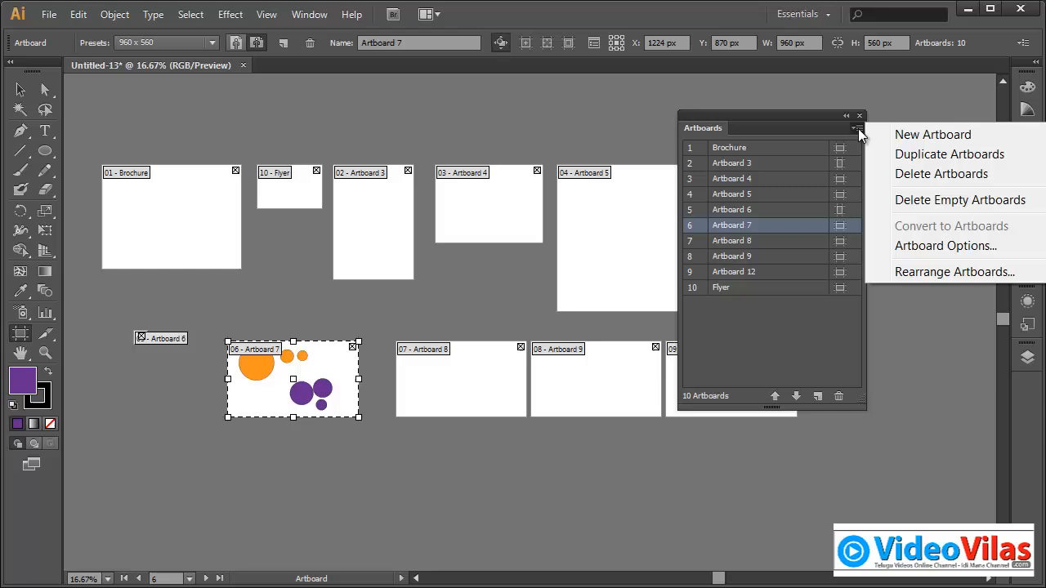
{"action": "left_click", "coordinate": [911, 155]}
{"action": "mouse_move", "coordinate": [895, 203]}
{"action": "left_mouse_down"}
{"action": "mouse_move", "coordinate": [784, 486]}
{"action": "mouse_move", "coordinate": [572, 498]}
{"action": "mouse_move", "coordinate": [458, 475]}
{"action": "left_mouse_up"}
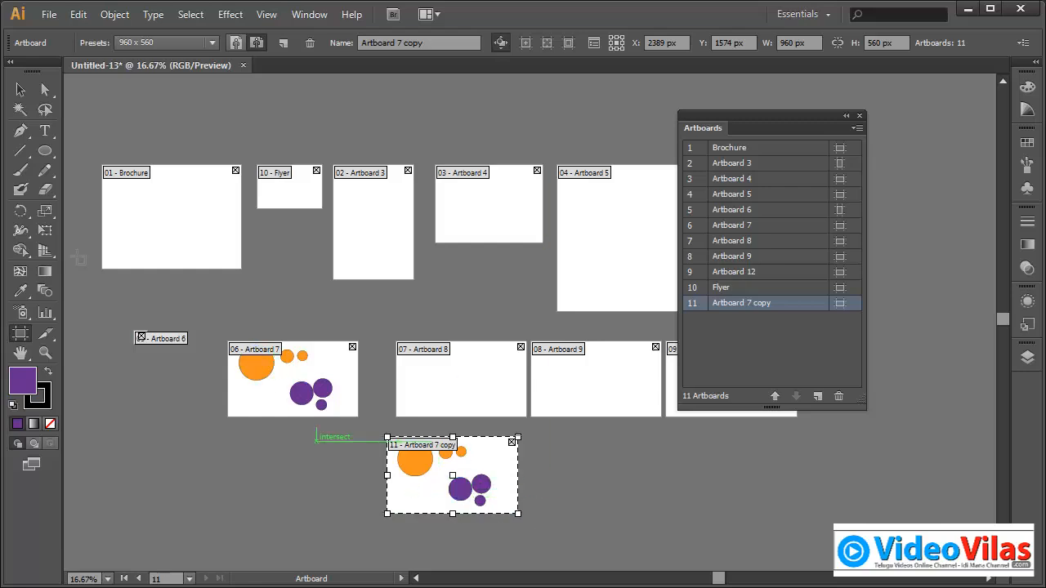
Step: Delete the purple circles from the copy of Artboard 7 and reset the fill and stroke to their defaults
{"action": "left_click", "coordinate": [21, 89]}
{"action": "left_click_drag", "start_coordinate": [511, 476], "coordinate": [449, 531]}
{"action": "key", "text": "Delete"}
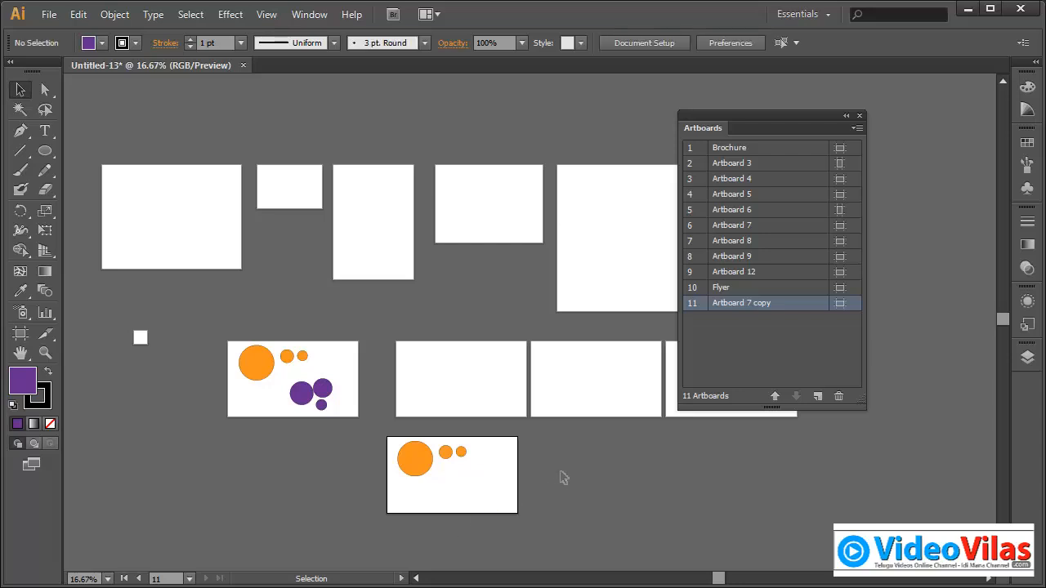
{"action": "left_click", "coordinate": [12, 406]}
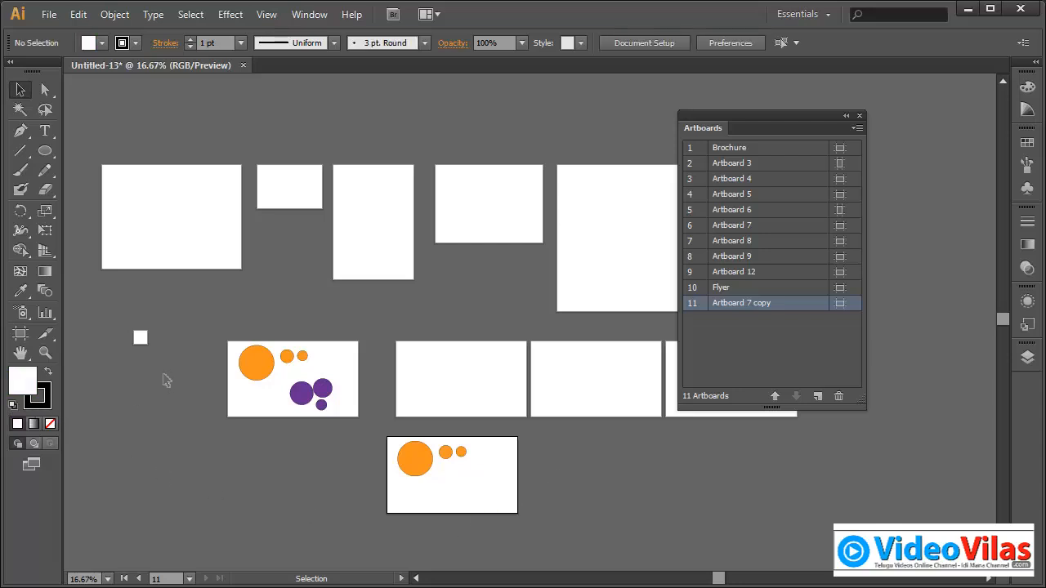
{"action": "mouse_move", "coordinate": [739, 125]}
{"action": "left_mouse_down"}
{"action": "mouse_move", "coordinate": [777, 128]}
{"action": "mouse_move", "coordinate": [797, 208]}
{"action": "mouse_move", "coordinate": [713, 128]}
{"action": "mouse_move", "coordinate": [728, 128]}
{"action": "left_mouse_up"}
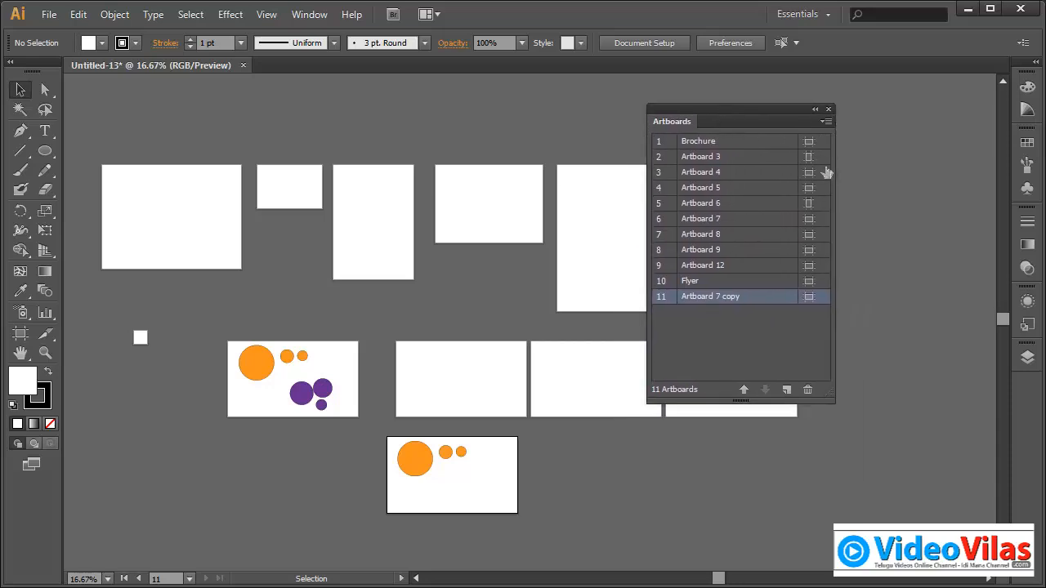
Step: Delete the empty Artboard 12 from the document
{"action": "left_click", "coordinate": [21, 335]}
{"action": "left_click", "coordinate": [295, 192]}
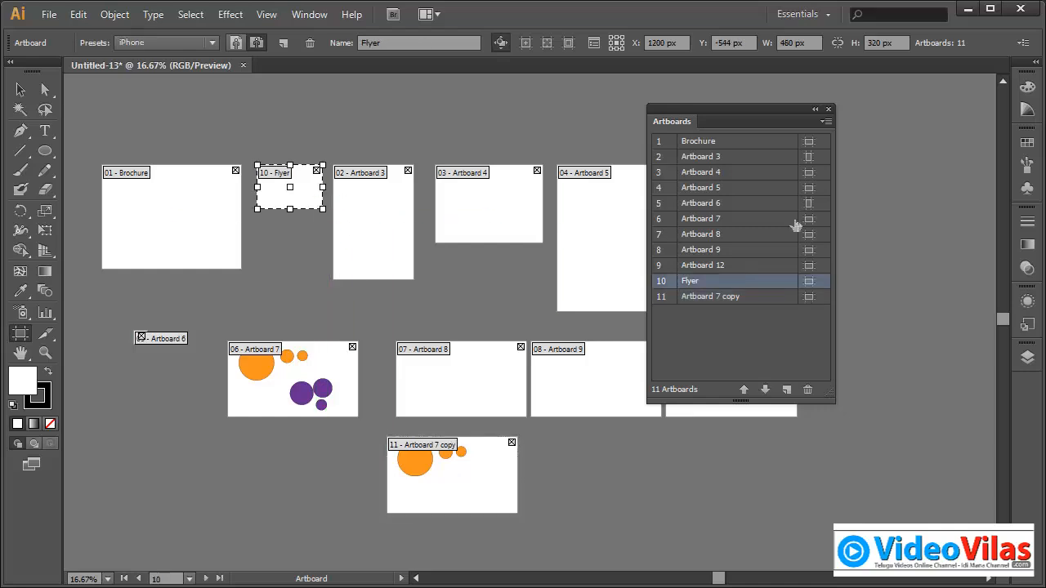
{"action": "left_click", "coordinate": [826, 121]}
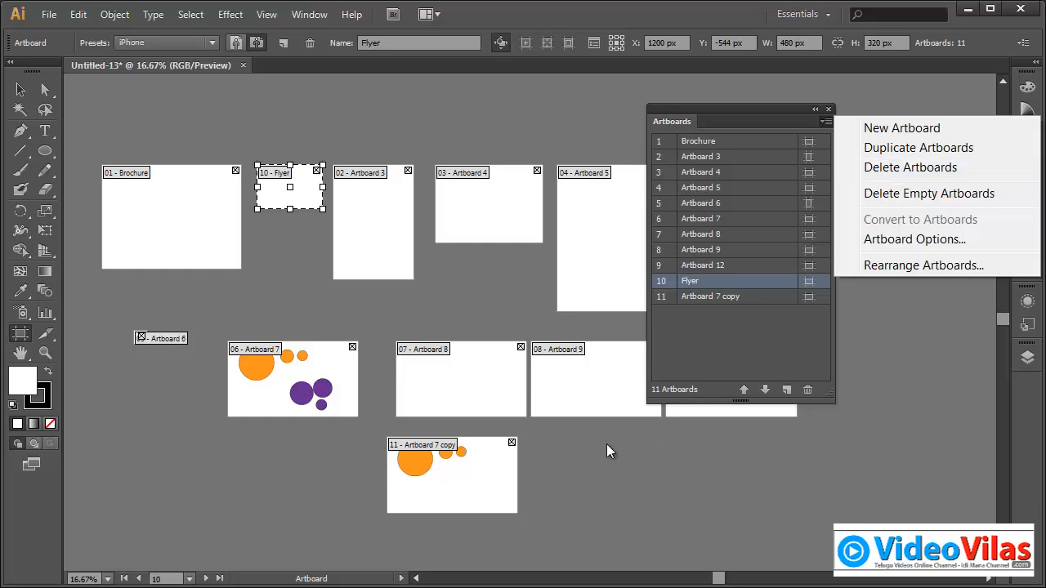
{"action": "left_click", "coordinate": [705, 411]}
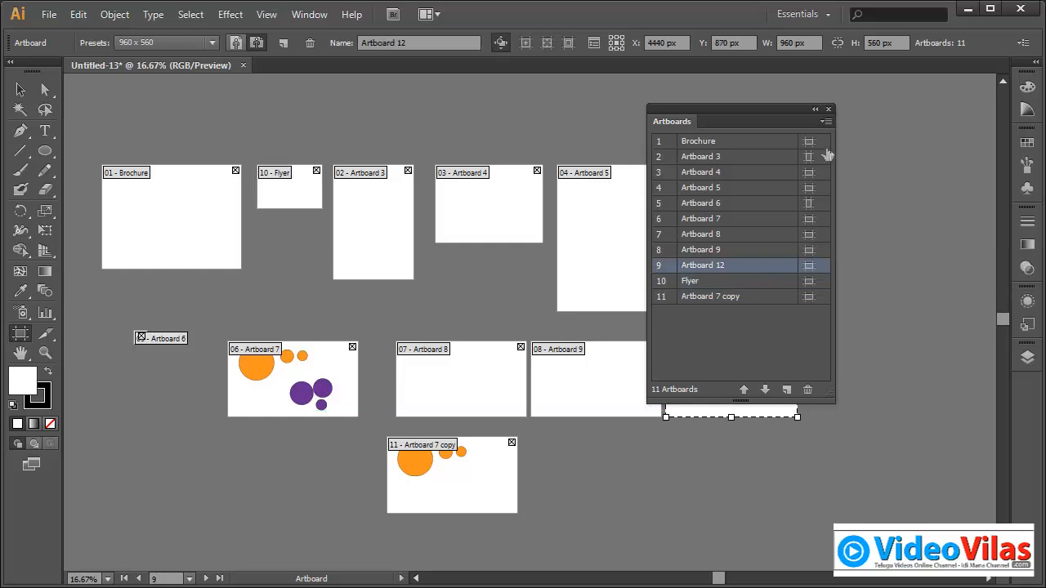
{"action": "left_click", "coordinate": [827, 121]}
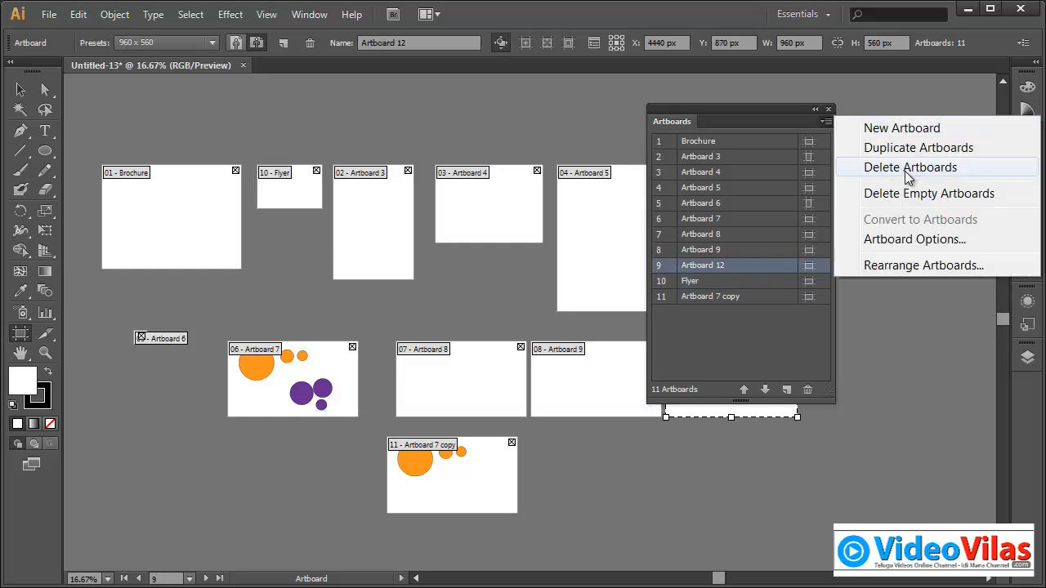
{"action": "left_click_drag", "start_coordinate": [779, 109], "coordinate": [625, 147]}
{"action": "left_click", "coordinate": [672, 158]}
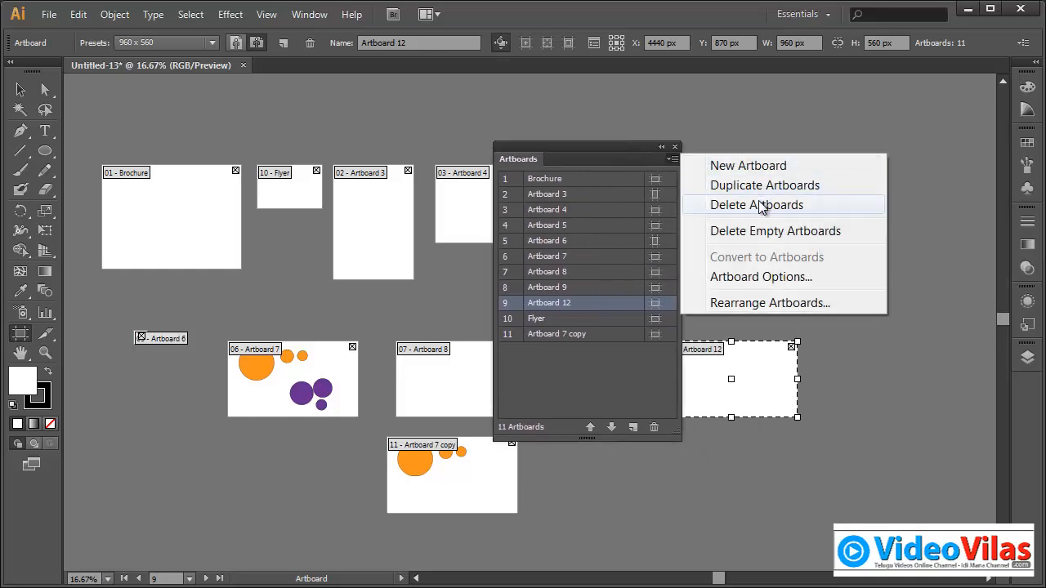
{"action": "left_click", "coordinate": [760, 206]}
Step: Delete all empty artboards, keeping only Artboard 7 and its copy
{"action": "left_click_drag", "start_coordinate": [632, 149], "coordinate": [832, 130]}
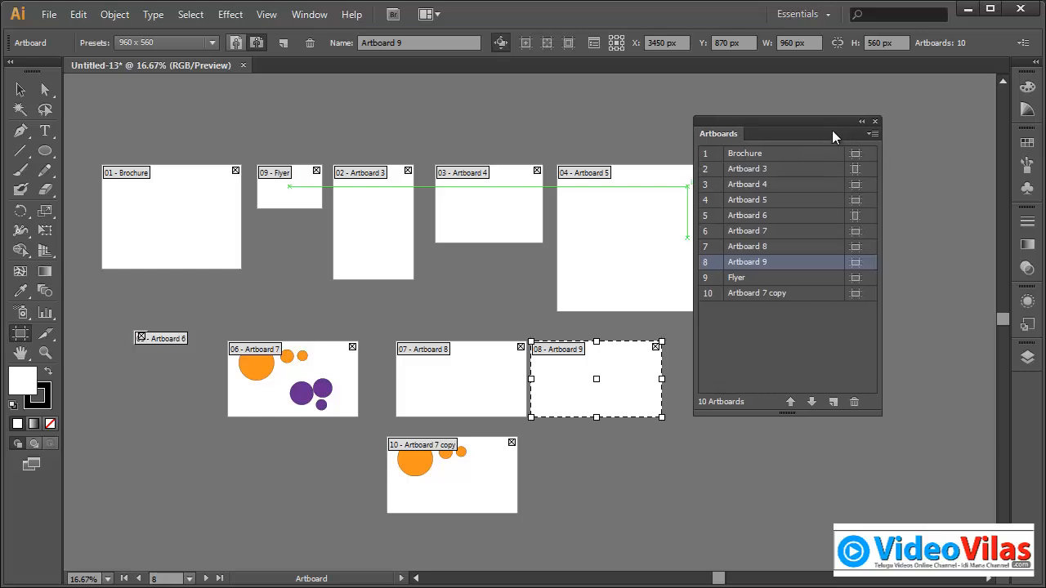
{"action": "left_click", "coordinate": [873, 134]}
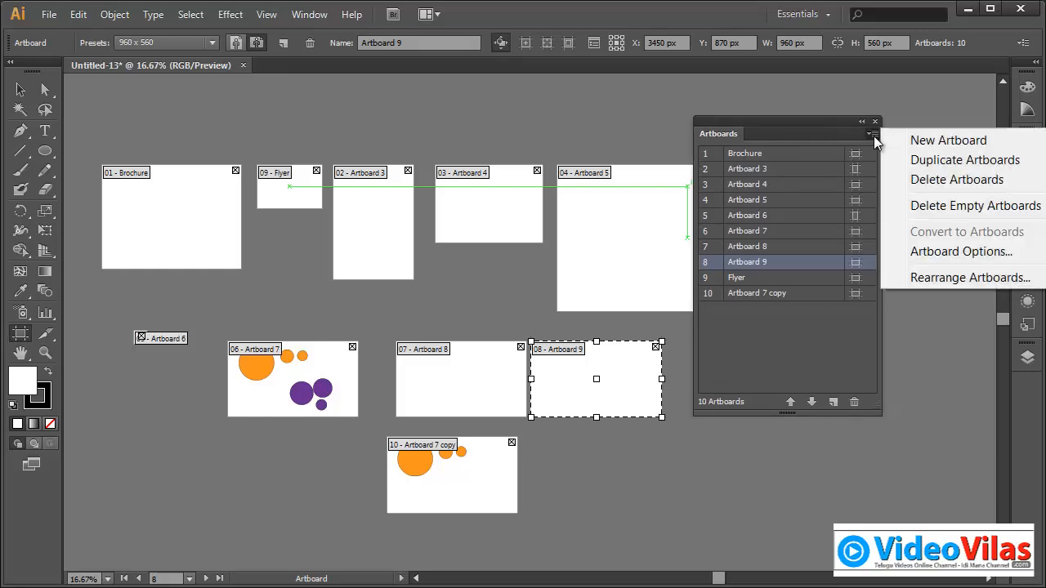
{"action": "left_click_drag", "start_coordinate": [852, 124], "coordinate": [757, 182]}
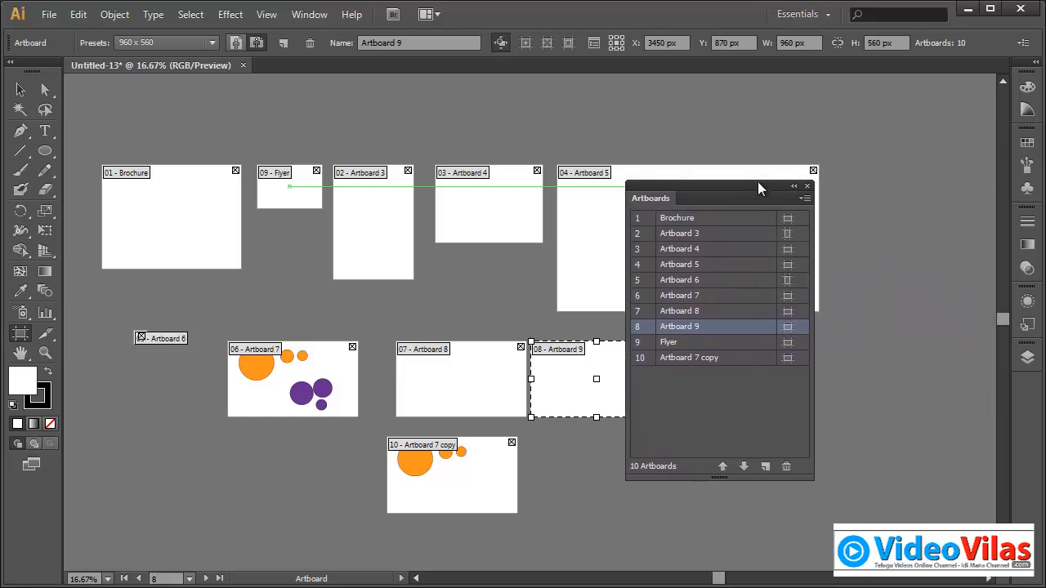
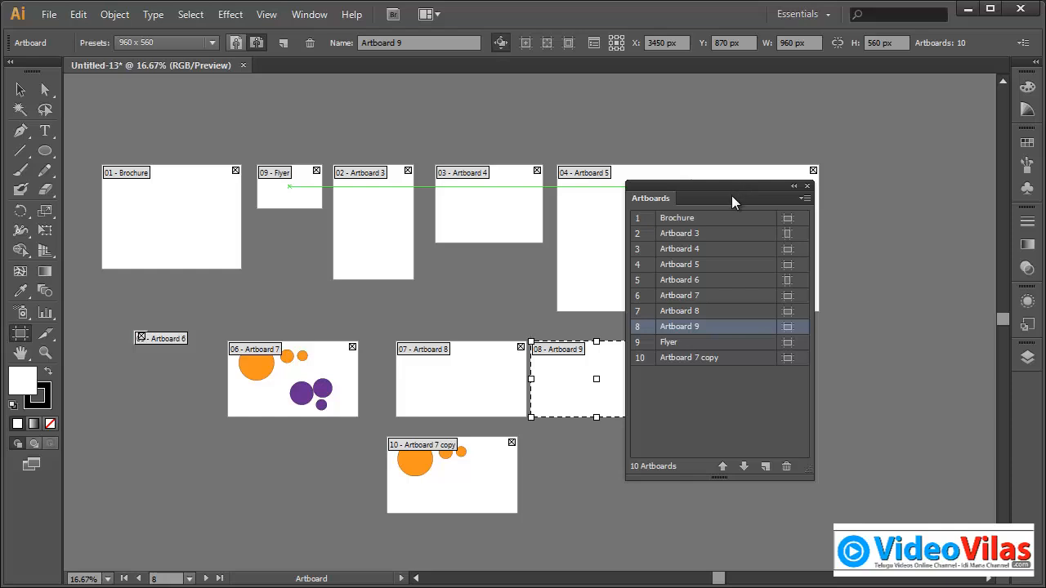
{"action": "left_click", "coordinate": [805, 198]}
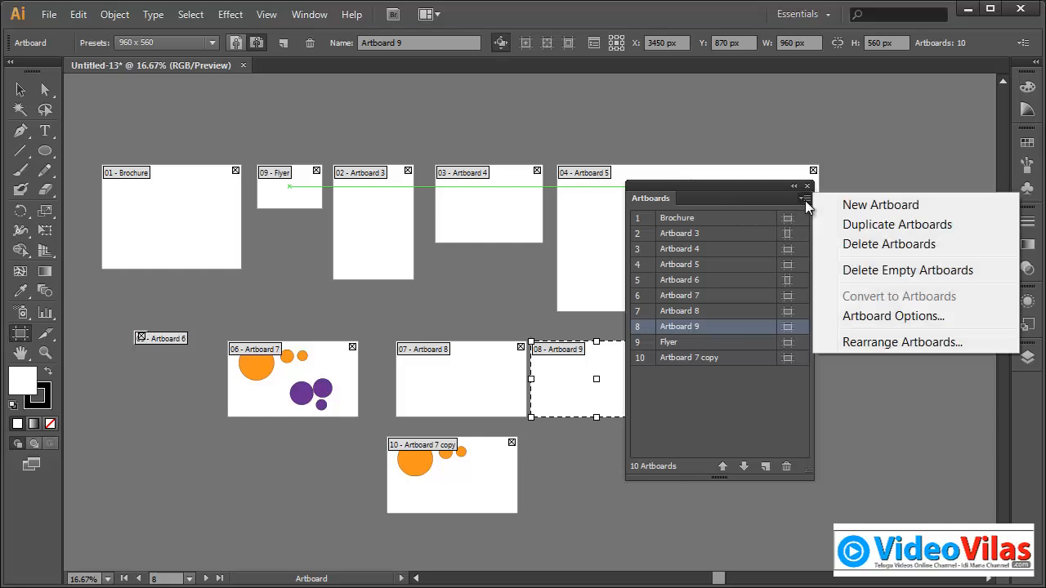
{"action": "left_click", "coordinate": [888, 276]}
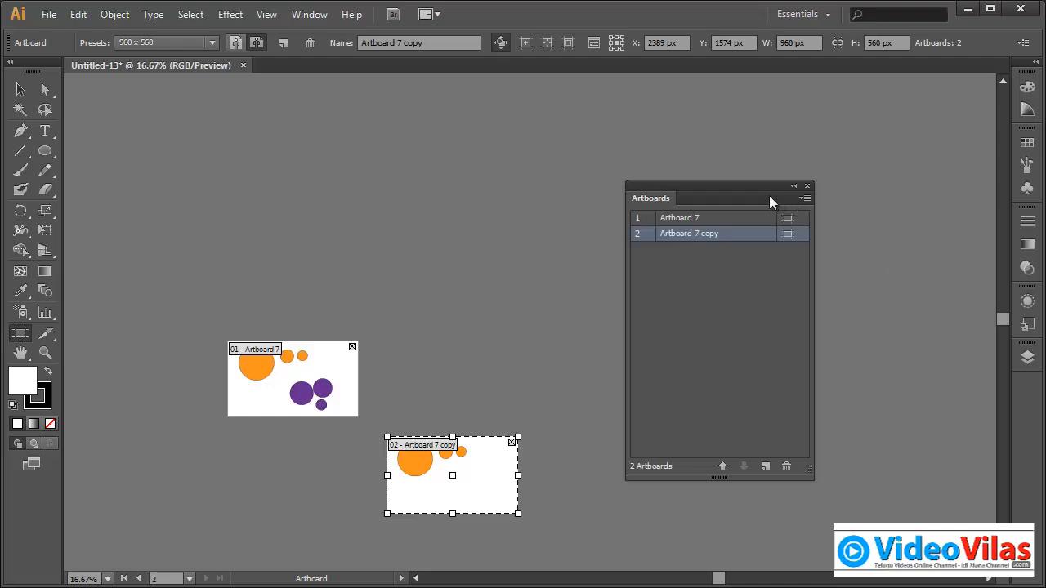
{"action": "left_click_drag", "start_coordinate": [769, 196], "coordinate": [890, 93]}
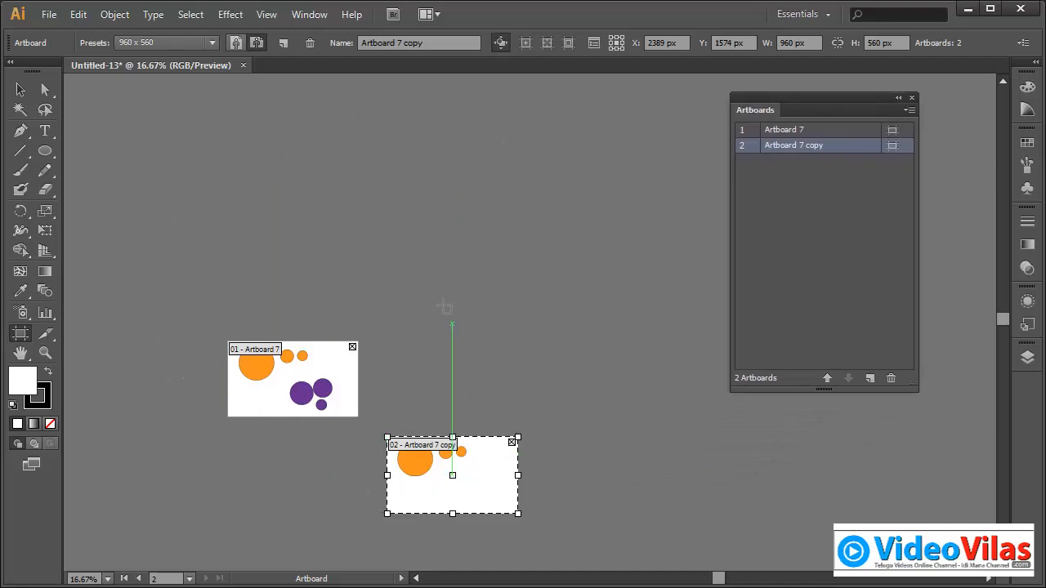
{"action": "left_click_drag", "start_coordinate": [843, 101], "coordinate": [777, 107]}
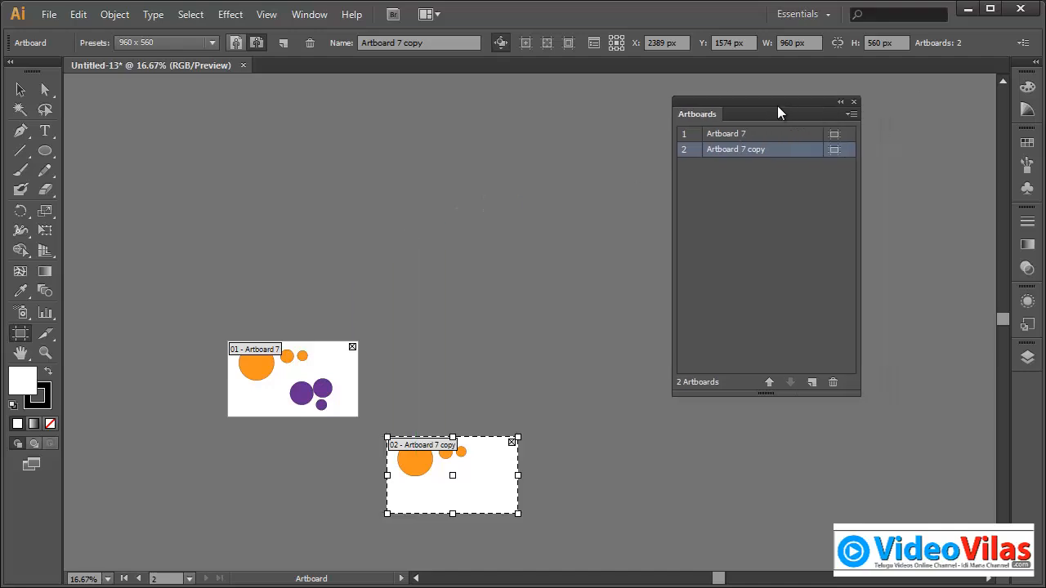
Step: Examine the grid-by-row, grid-by-column and arrange-by-row layouts for rearranging the artboards, and cancel without applying any
{"action": "left_click", "coordinate": [850, 114]}
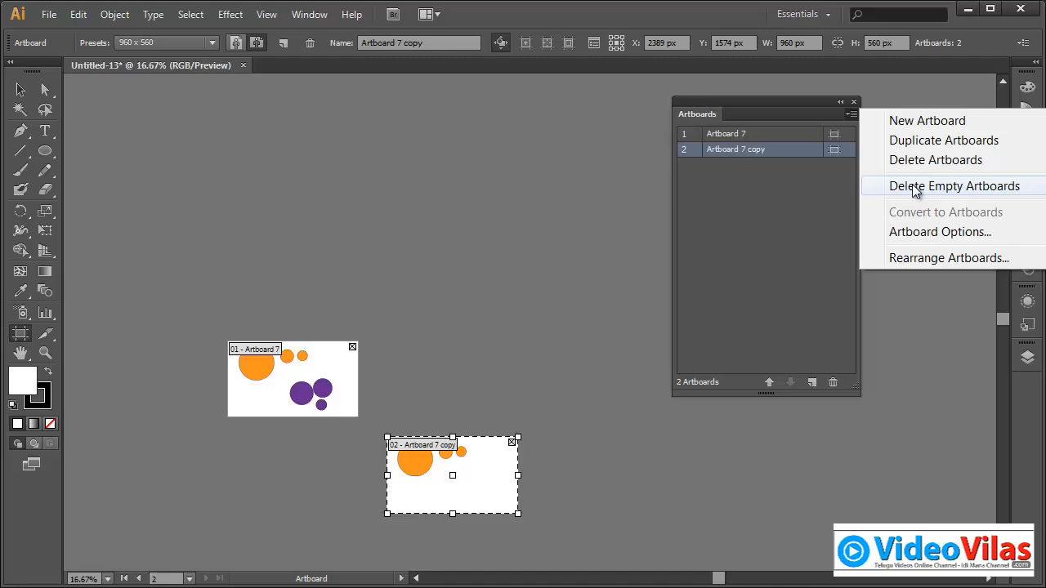
{"action": "left_click", "coordinate": [906, 258]}
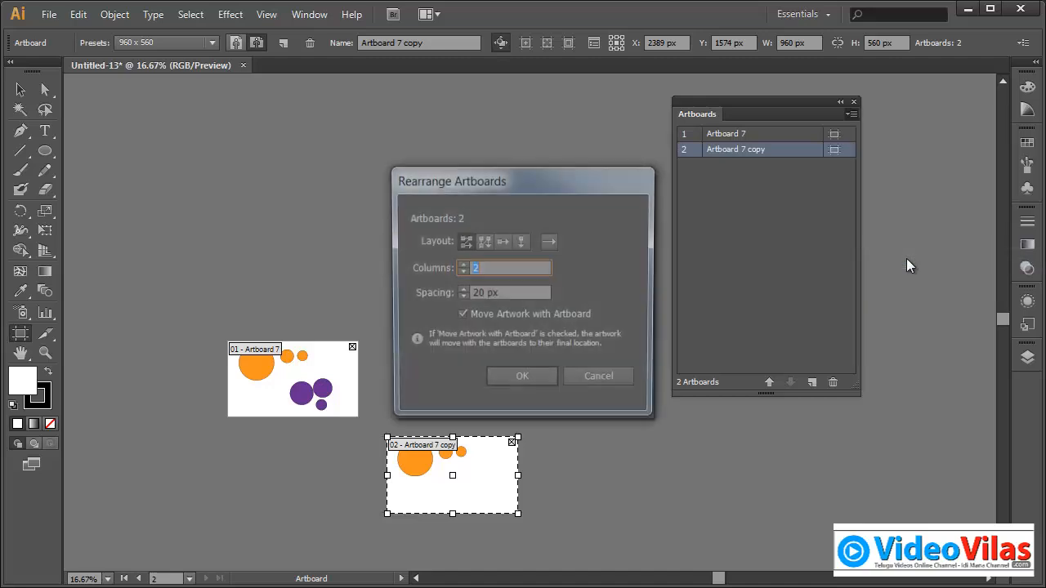
{"action": "left_click_drag", "start_coordinate": [614, 193], "coordinate": [577, 86]}
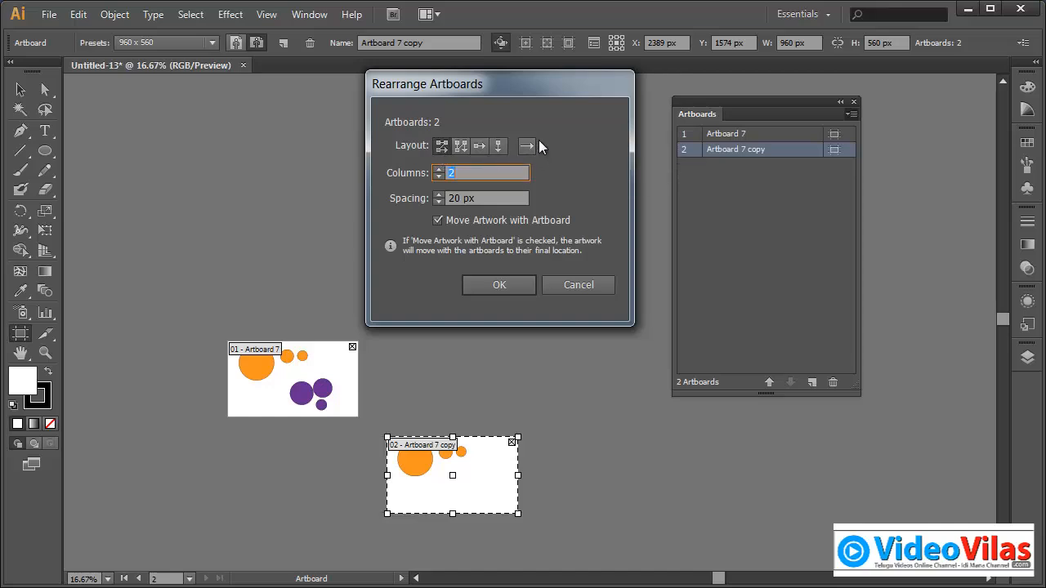
{"action": "left_click", "coordinate": [462, 146]}
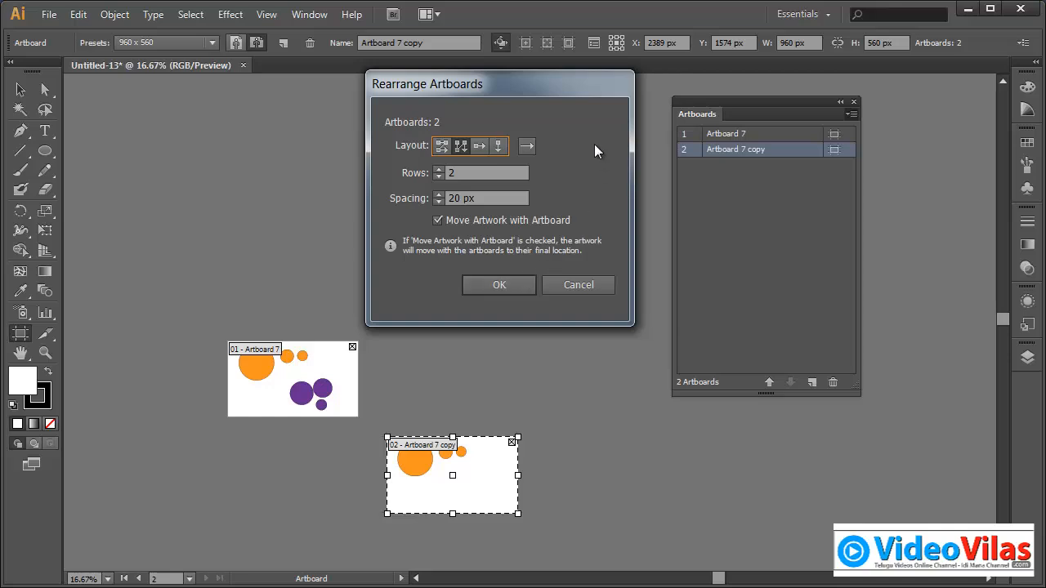
{"action": "left_click", "coordinate": [473, 152]}
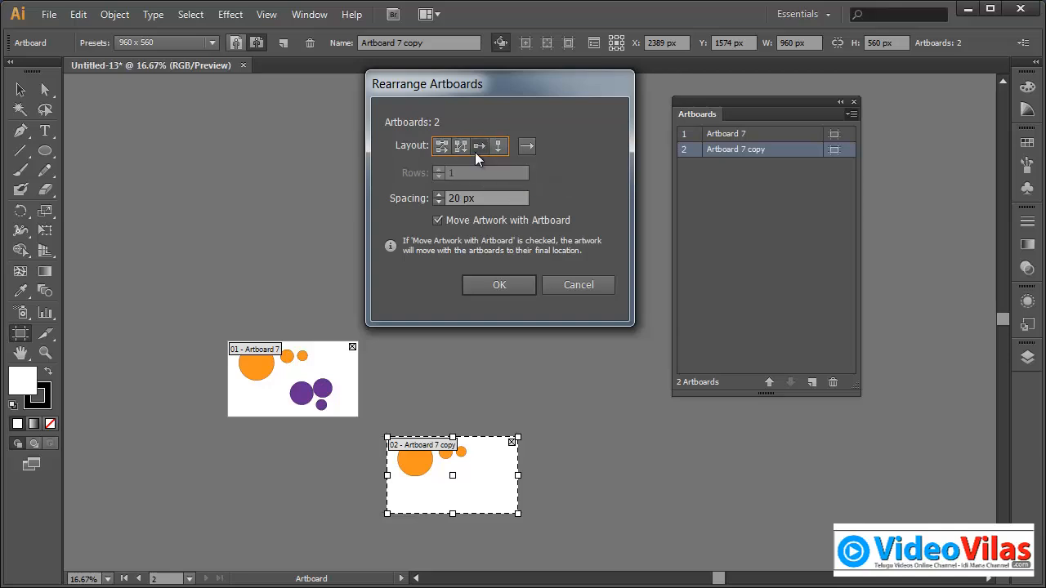
{"action": "left_click", "coordinate": [434, 145]}
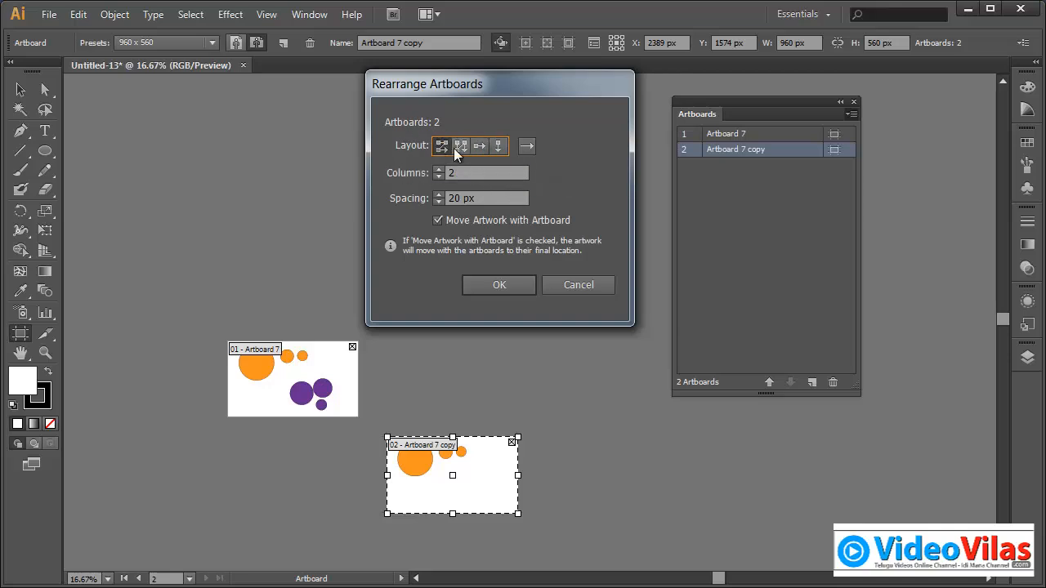
{"action": "left_click", "coordinate": [461, 146]}
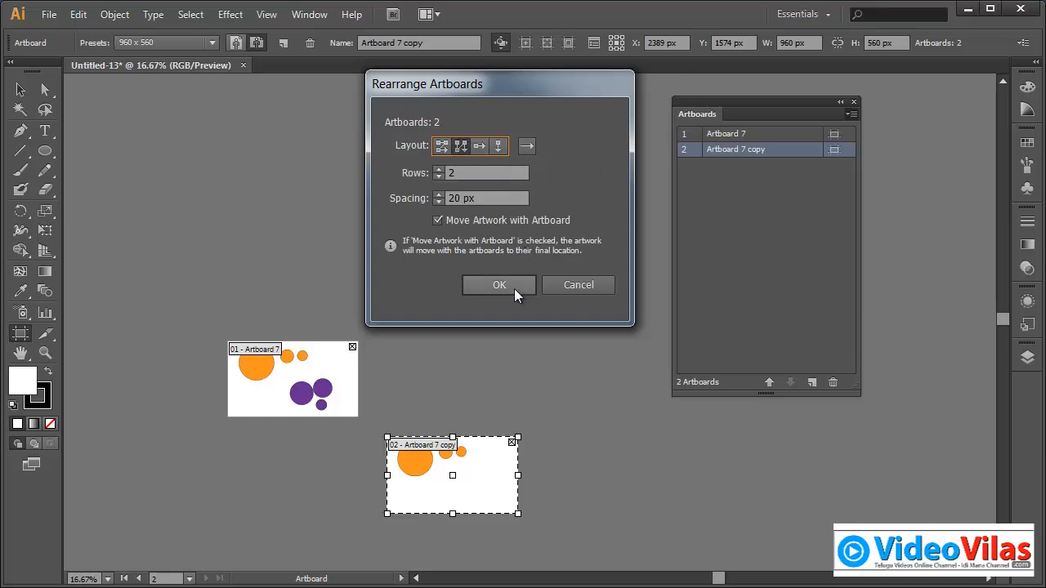
{"action": "left_click", "coordinate": [581, 283]}
Step: Review the Artboard Options of Artboard 7 copy, including its preset, size and display settings, and cancel without changes
{"action": "left_click", "coordinate": [849, 114]}
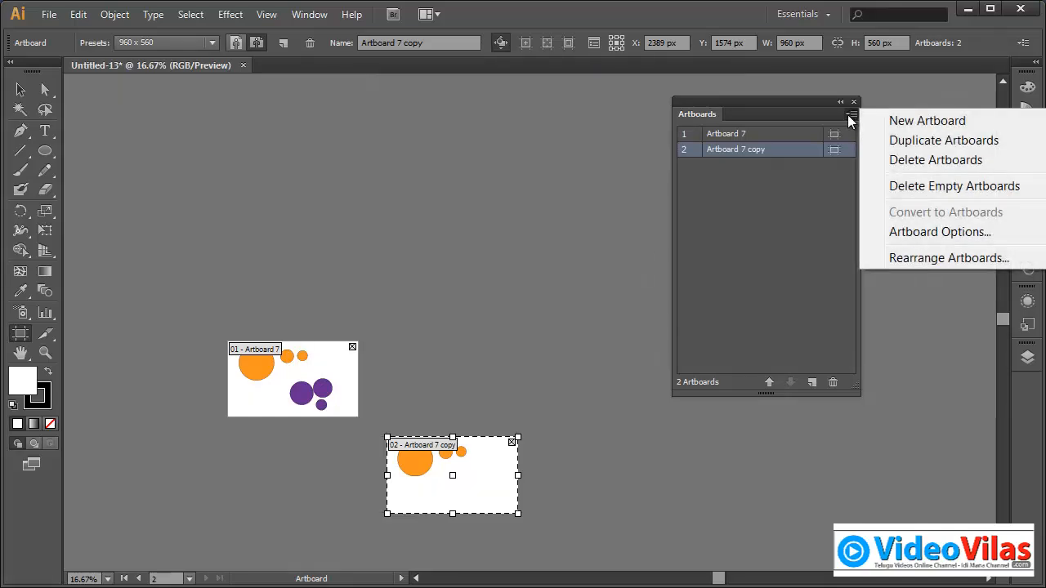
{"action": "left_click", "coordinate": [915, 234]}
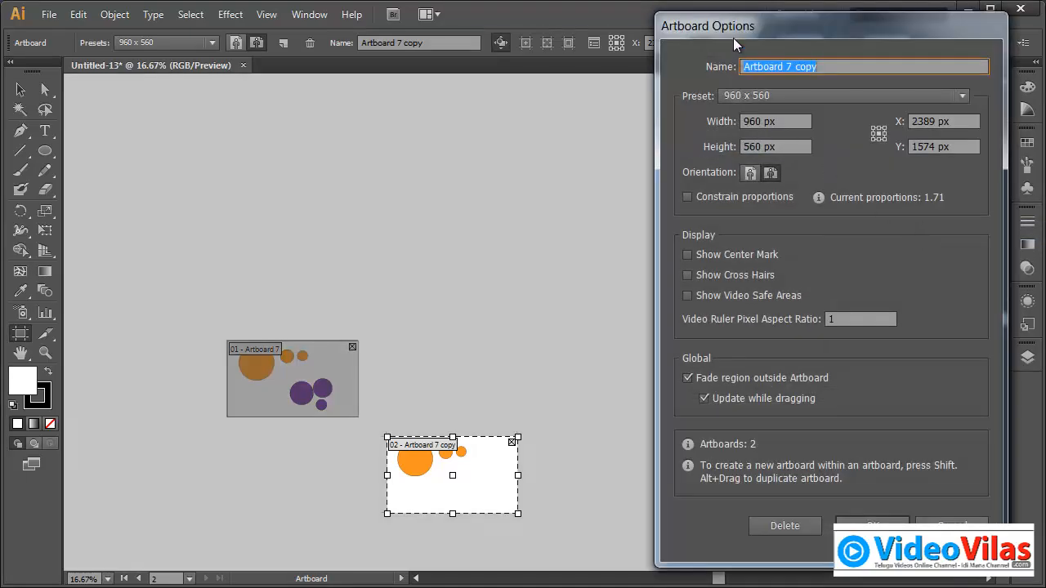
{"action": "left_click_drag", "start_coordinate": [732, 38], "coordinate": [290, 104]}
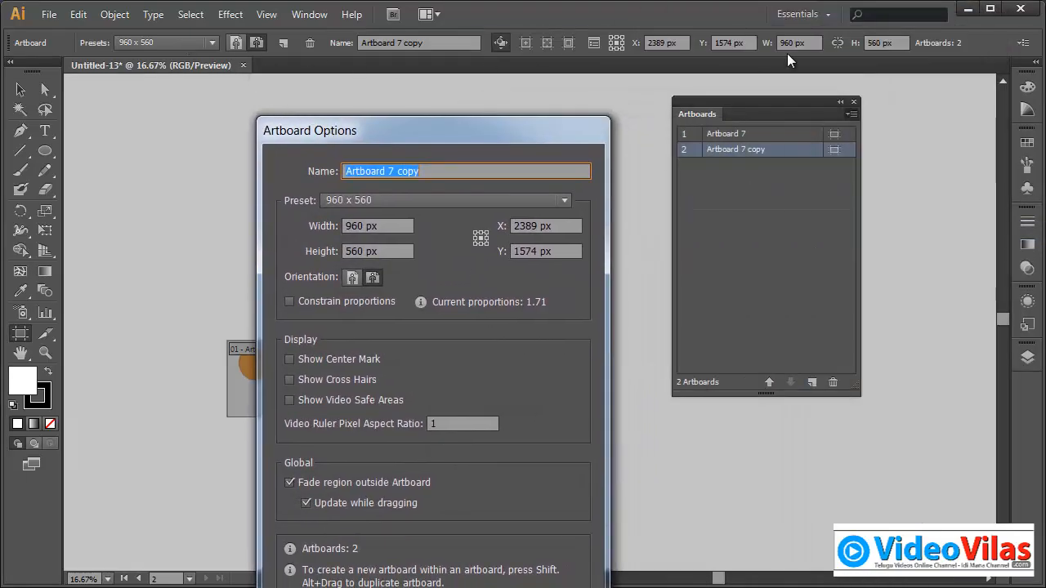
{"action": "left_click_drag", "start_coordinate": [472, 139], "coordinate": [704, 39]}
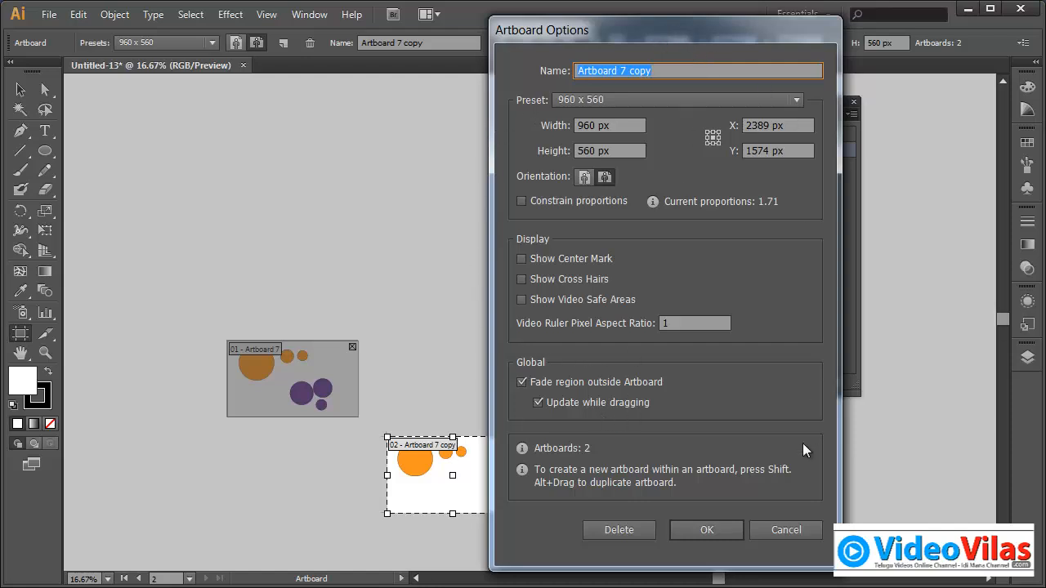
{"action": "left_click", "coordinate": [784, 529]}
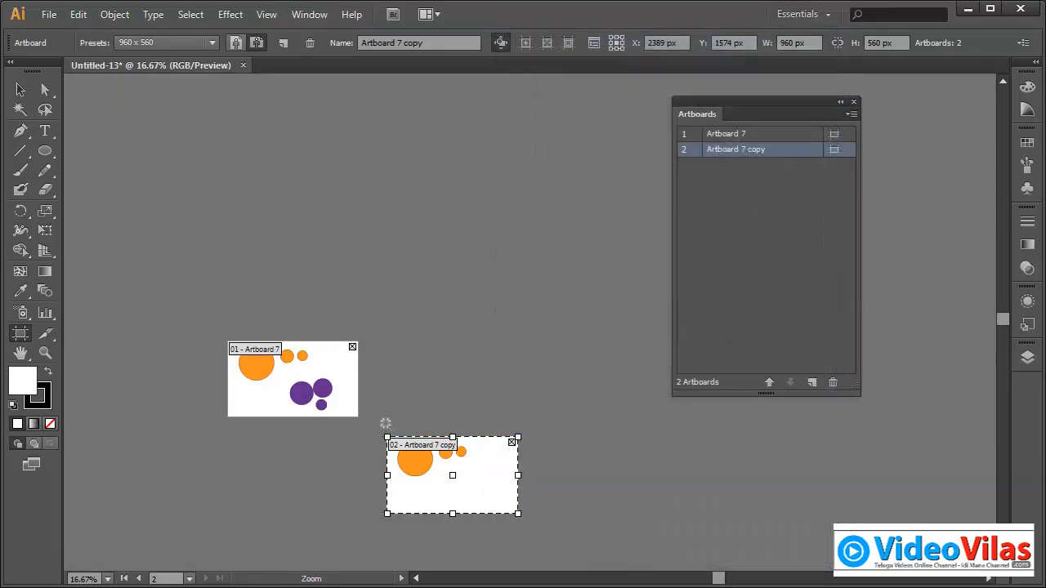
Step: Fit Artboard 7 copy in the window and open its Artboard Options beside the artwork
{"action": "key", "text": "ctrl+0"}
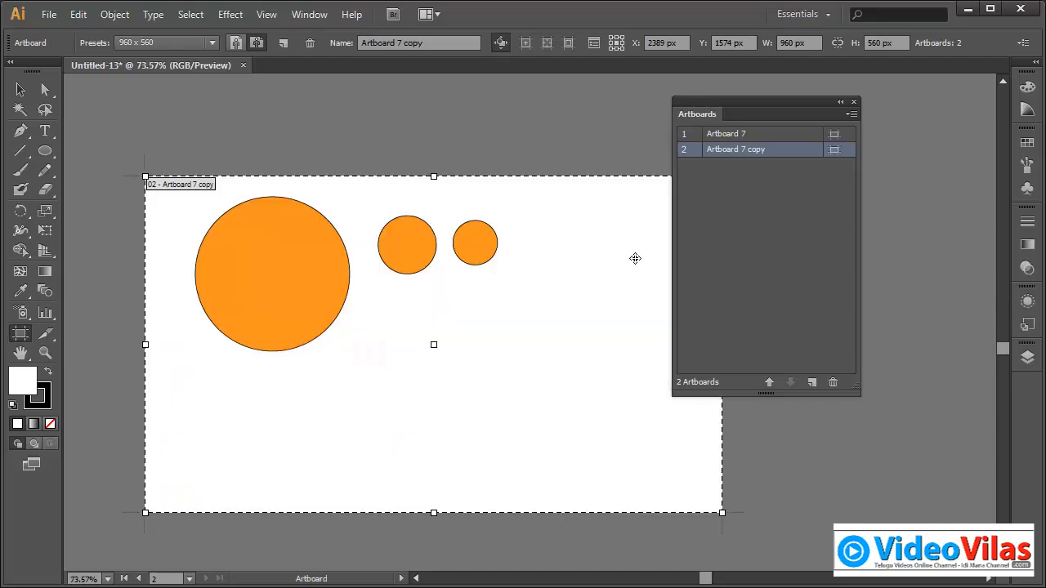
{"action": "left_click_drag", "start_coordinate": [774, 107], "coordinate": [877, 126]}
{"action": "left_click", "coordinate": [945, 134]}
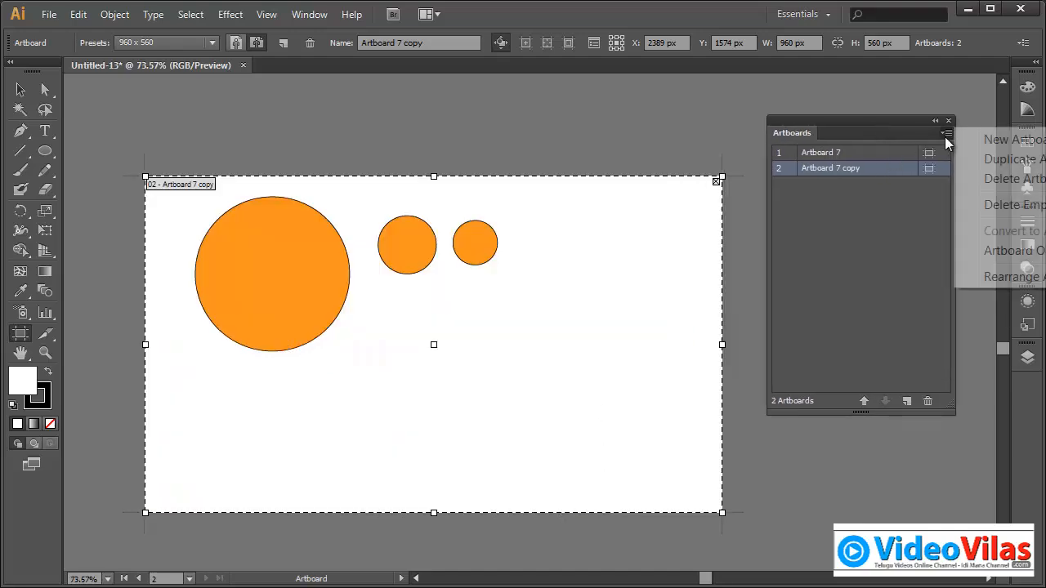
{"action": "left_click", "coordinate": [983, 253]}
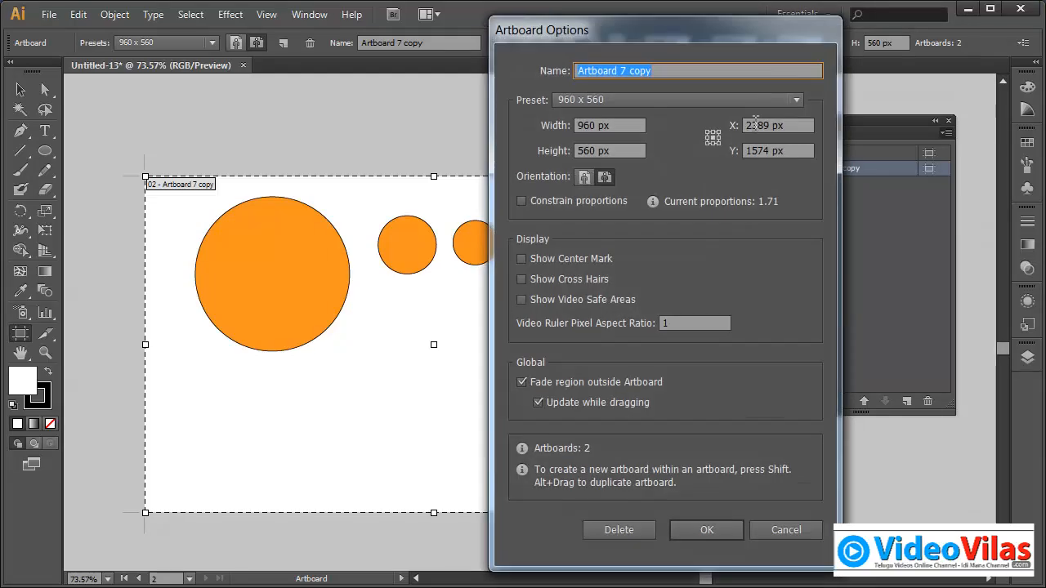
{"action": "left_click_drag", "start_coordinate": [695, 31], "coordinate": [868, 41]}
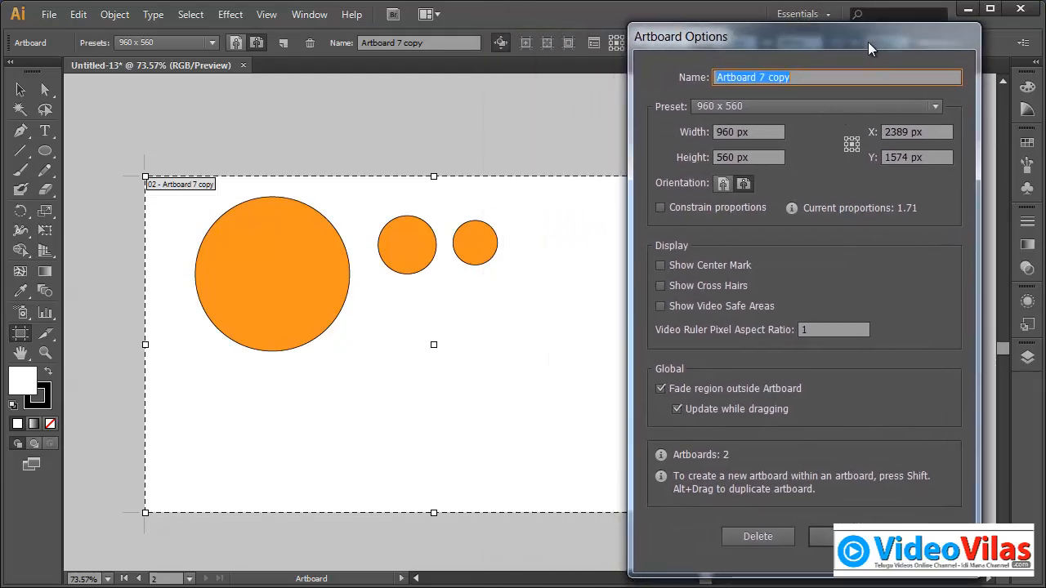
Step: Try displaying the center mark and the cross hairs on Artboard 7 copy, turning each one off again
{"action": "left_click", "coordinate": [675, 267]}
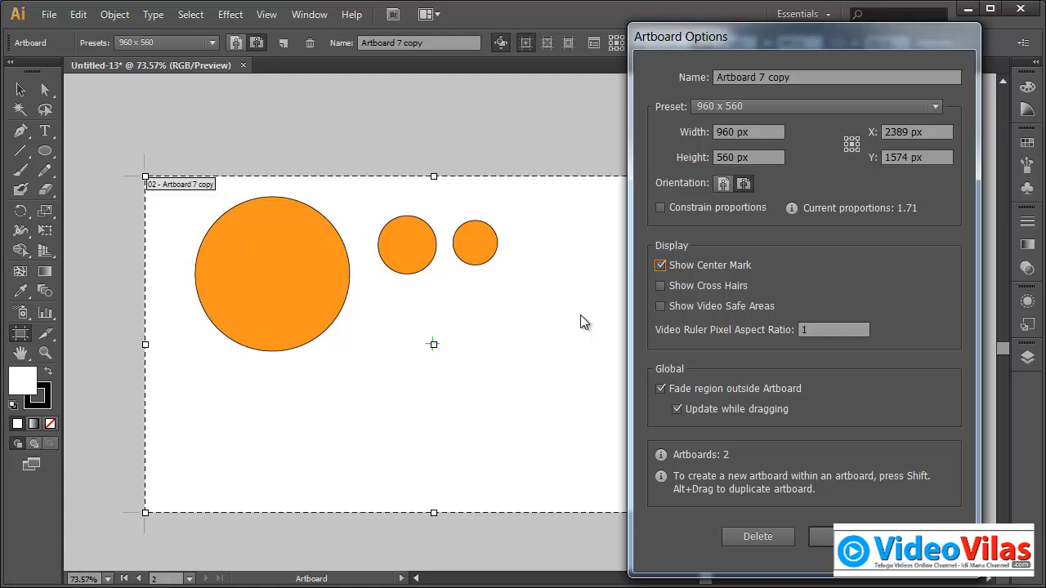
{"action": "left_click", "coordinate": [660, 264]}
{"action": "left_click", "coordinate": [661, 266]}
{"action": "left_click", "coordinate": [660, 286]}
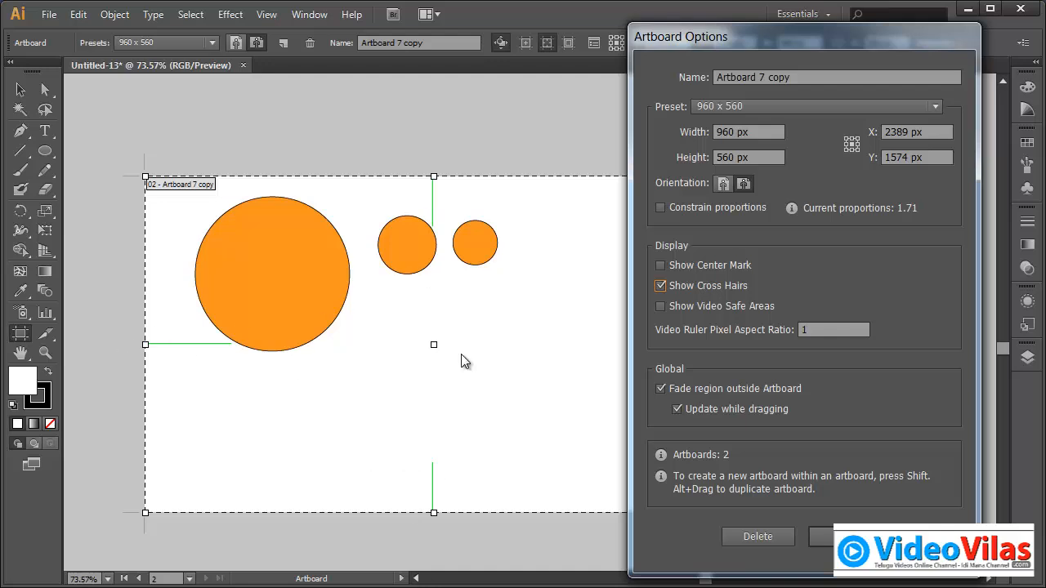
{"action": "left_click_drag", "start_coordinate": [719, 36], "coordinate": [847, 80]}
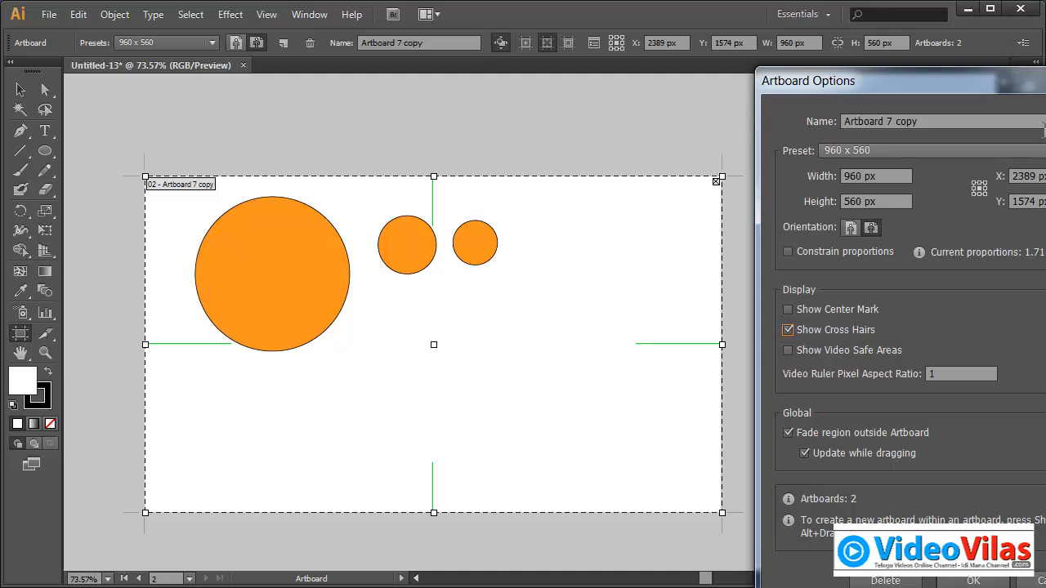
{"action": "left_click_drag", "start_coordinate": [980, 84], "coordinate": [840, 58]}
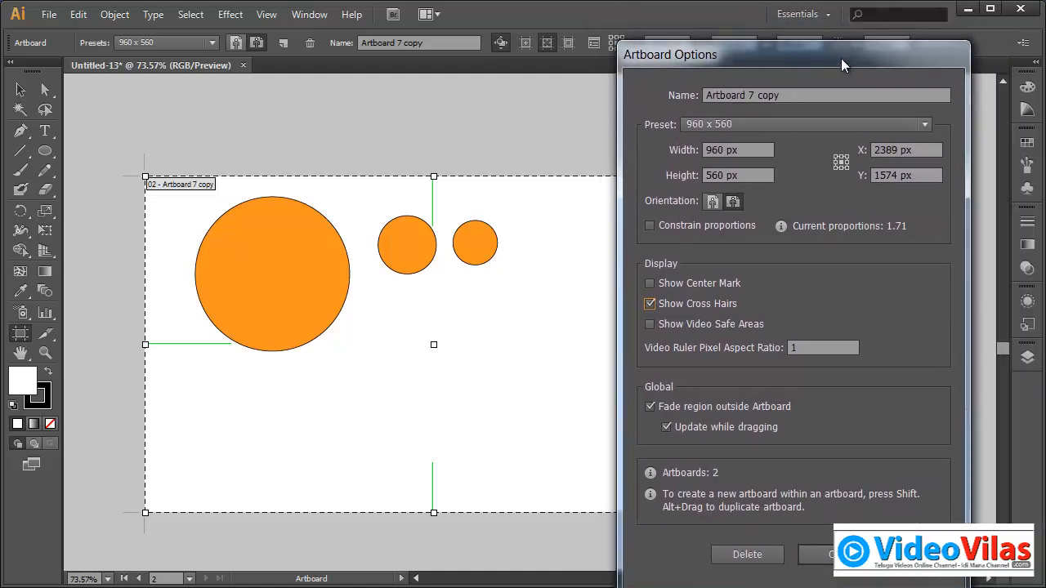
{"action": "left_click", "coordinate": [691, 302]}
Step: Show the video safe areas on Artboard 7 copy and keep the whole artboard visible beside its options
{"action": "left_click", "coordinate": [687, 326]}
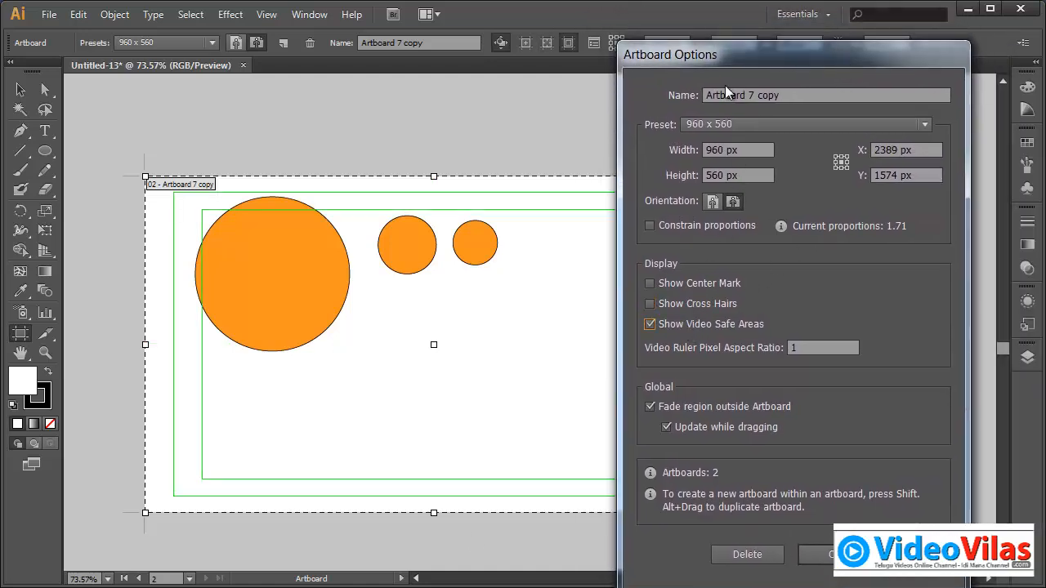
{"action": "left_click_drag", "start_coordinate": [723, 65], "coordinate": [822, 101]}
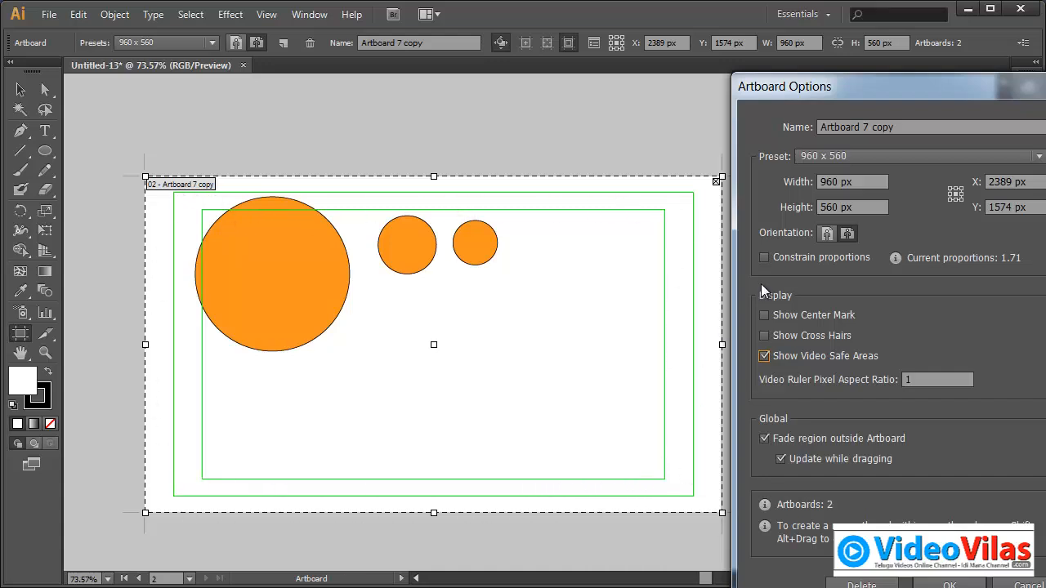
Step: Hide the video safe areas on Artboard 7 copy, try the fade outside the artboard off and on again, and apply the options
{"action": "left_click_drag", "start_coordinate": [862, 93], "coordinate": [704, 75]}
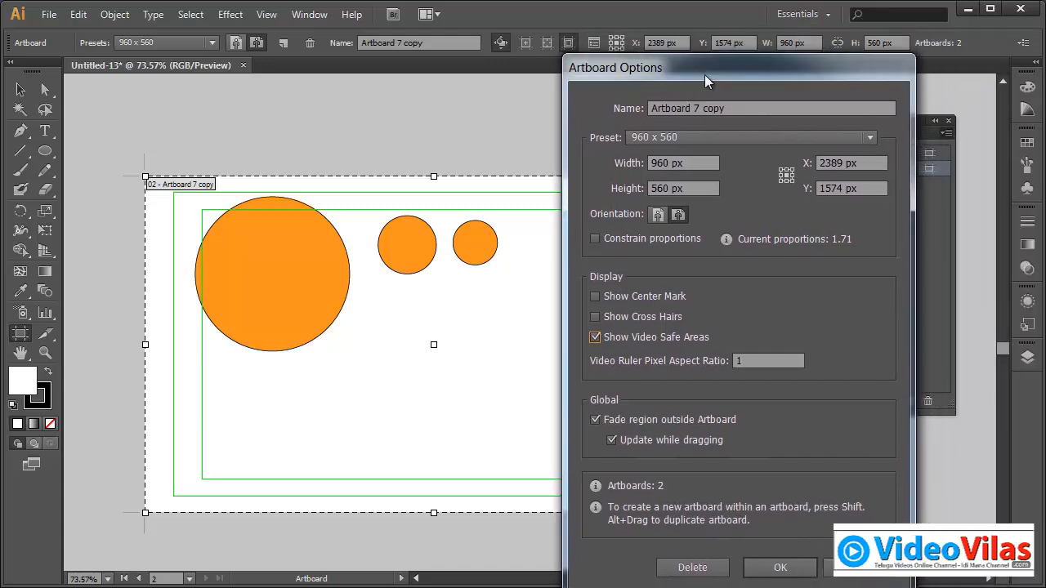
{"action": "left_click", "coordinate": [620, 338]}
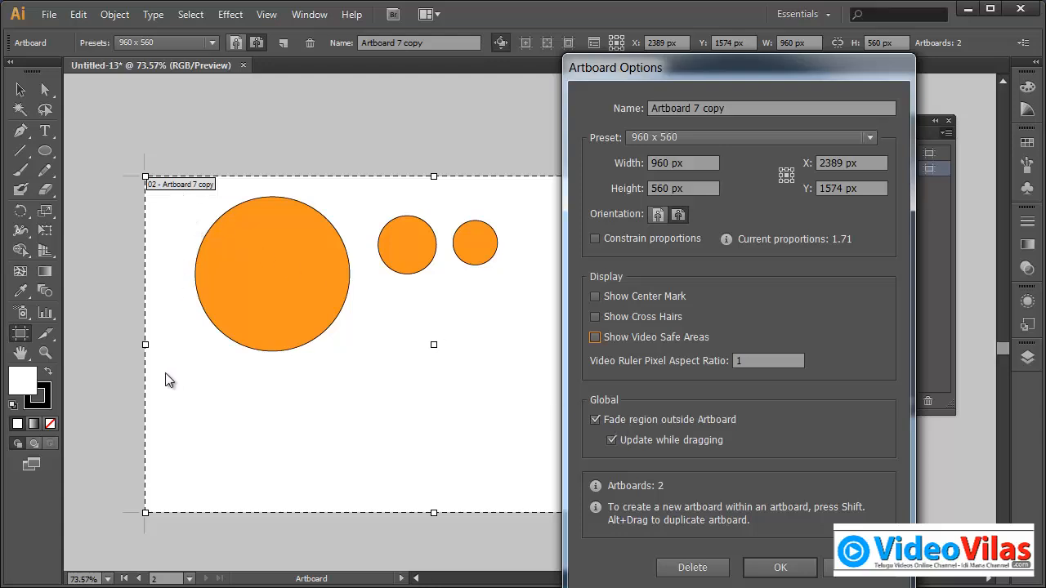
{"action": "left_click", "coordinate": [619, 422]}
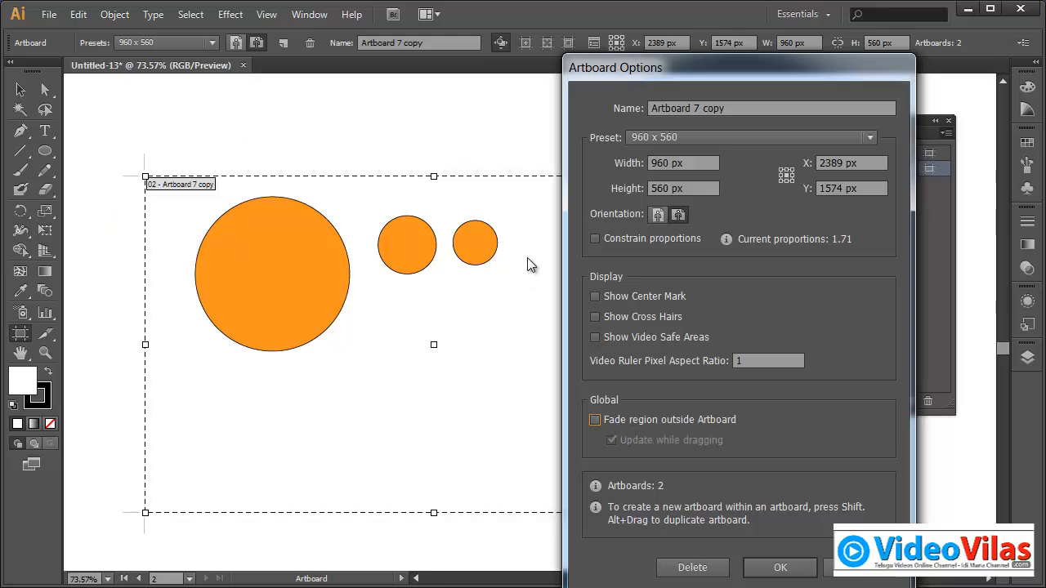
{"action": "left_click", "coordinate": [621, 420]}
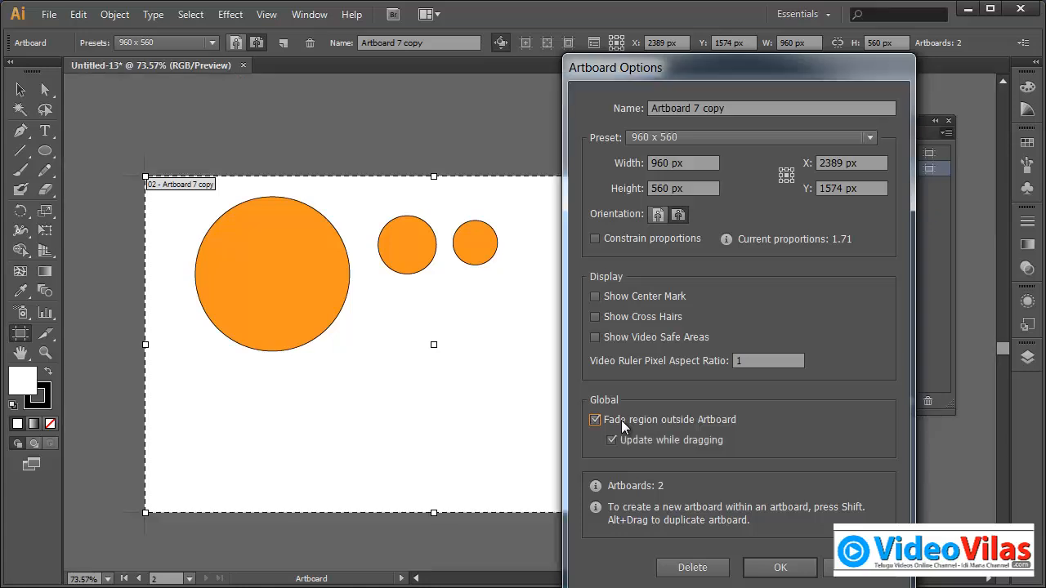
{"action": "left_click", "coordinate": [797, 573]}
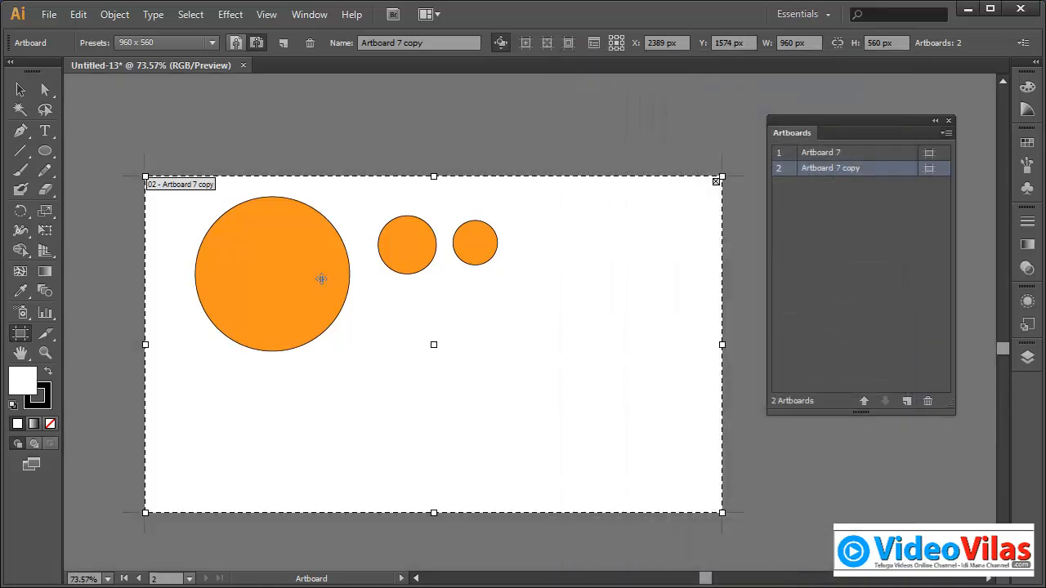
Step: Go from Document Setup to artboard editing, and repeat the same route with the artboards list moved nearer the artwork
{"action": "key", "text": "ctrl+minus"}
{"action": "key", "text": "ctrl+minus"}
{"action": "key", "text": "ctrl+minus"}
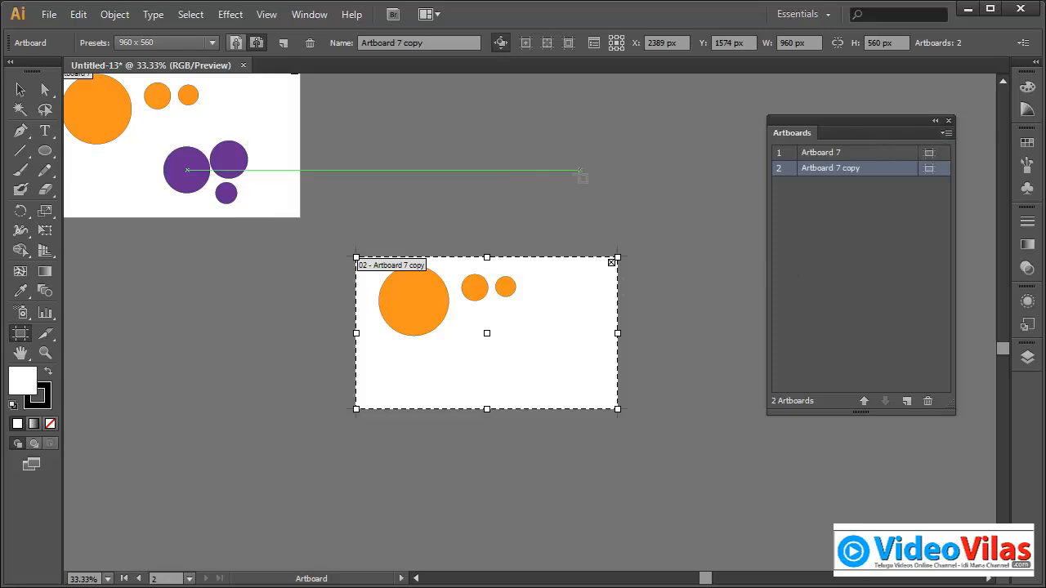
{"action": "left_click", "coordinate": [48, 16]}
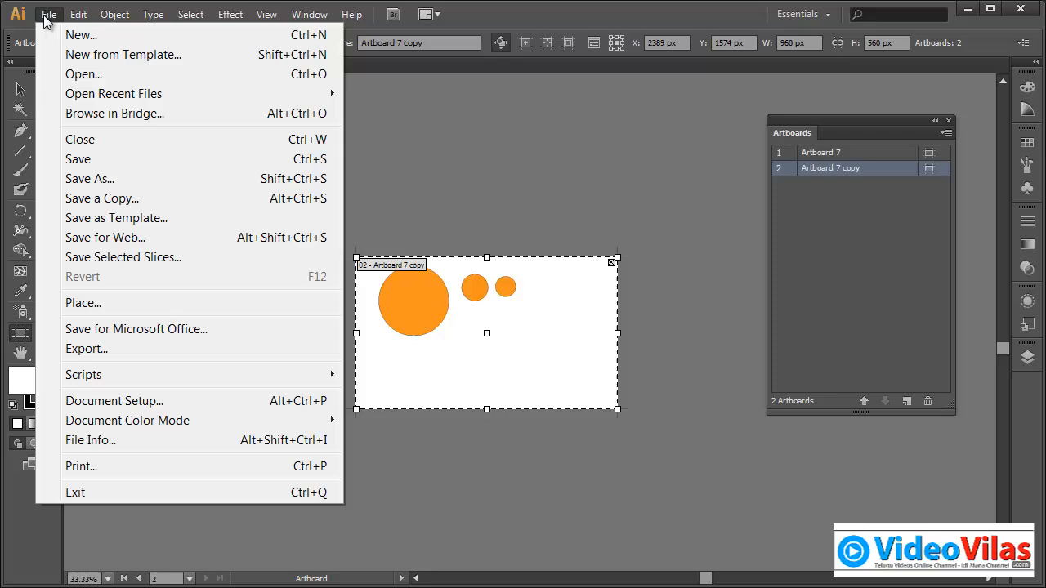
{"action": "left_click", "coordinate": [94, 402]}
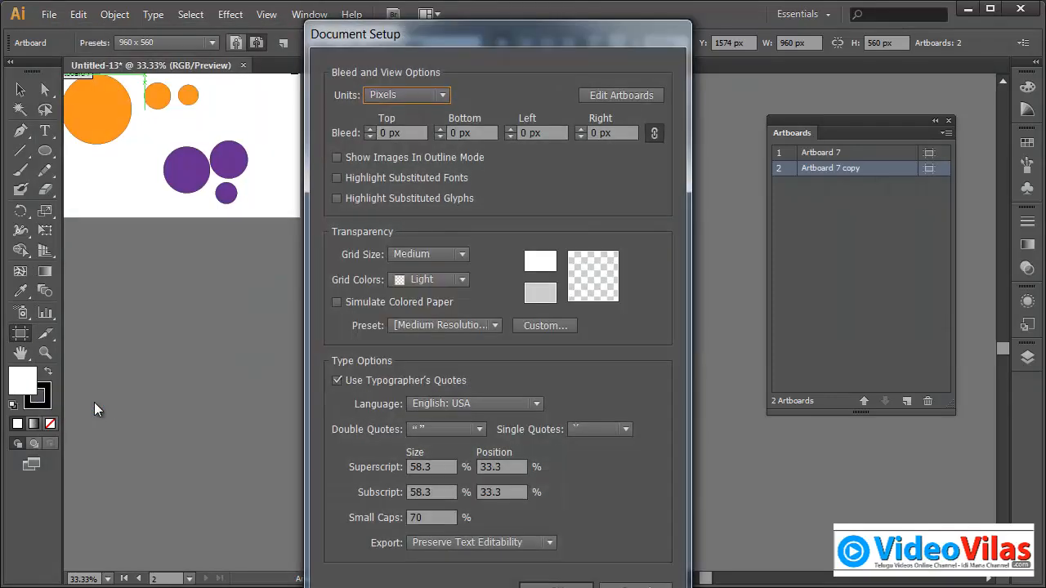
{"action": "left_click", "coordinate": [605, 96]}
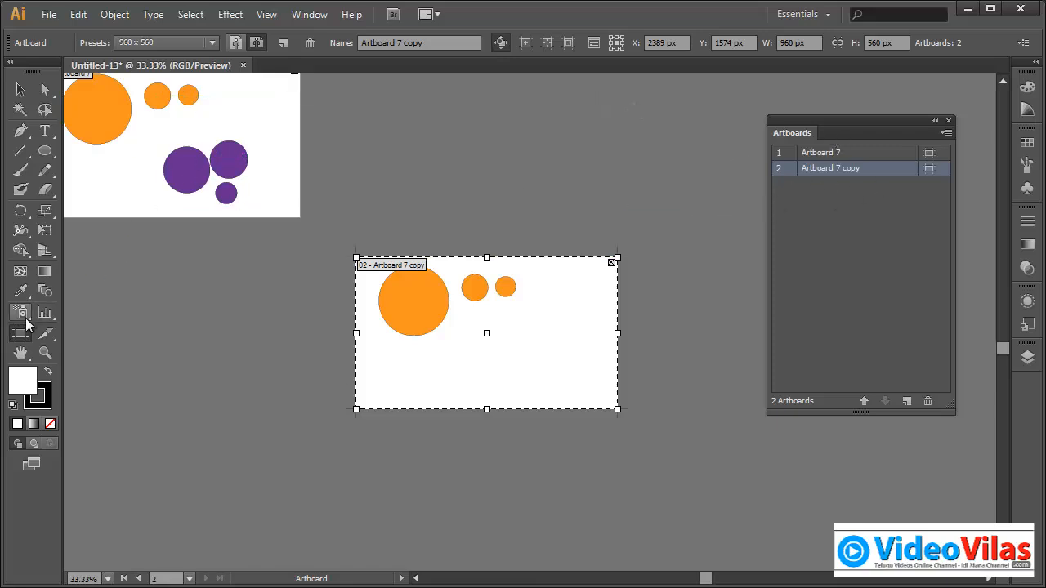
{"action": "left_click_drag", "start_coordinate": [832, 120], "coordinate": [759, 110]}
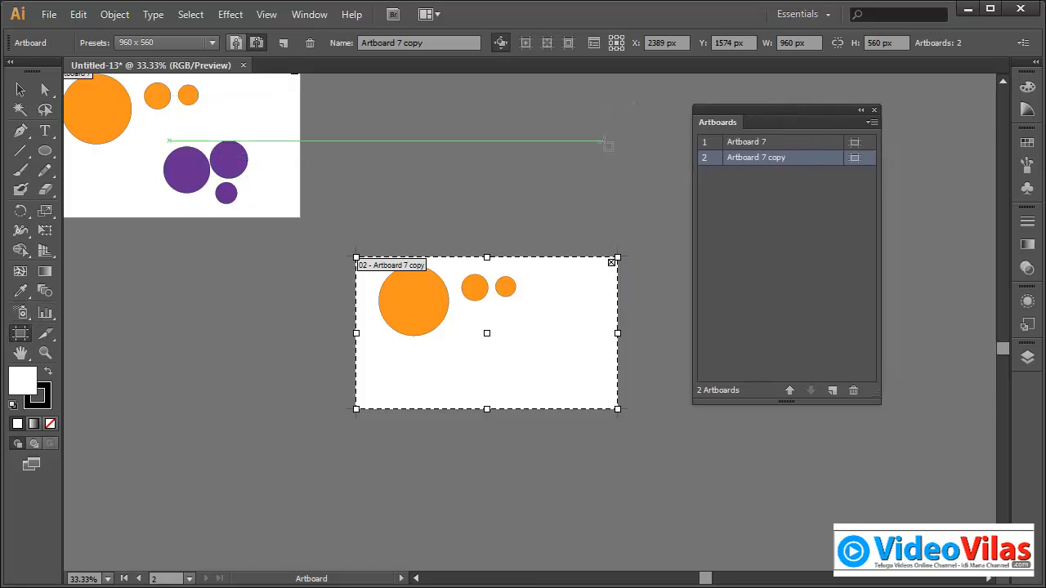
{"action": "left_click", "coordinate": [49, 14]}
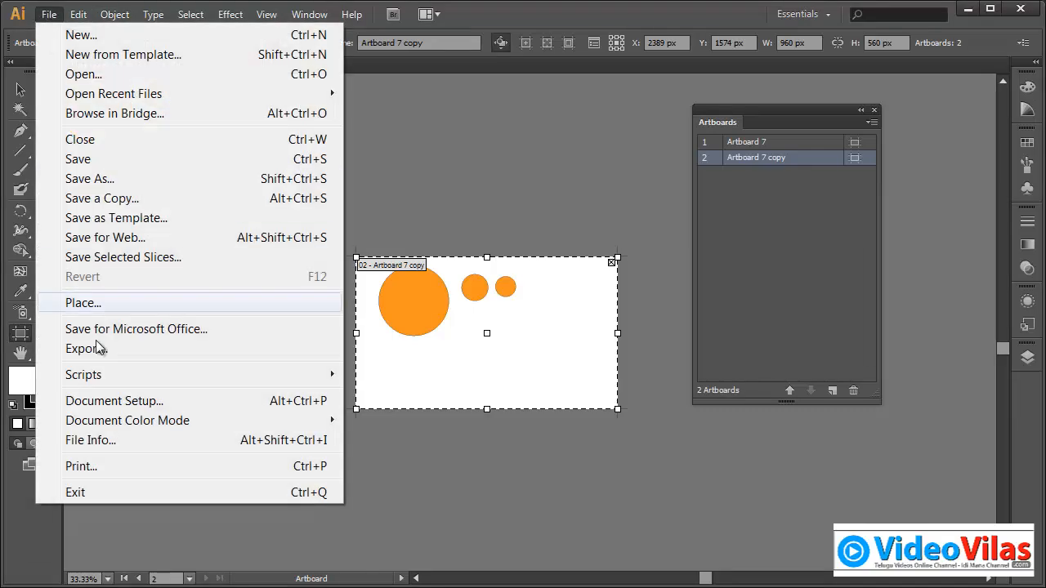
{"action": "left_click", "coordinate": [117, 400]}
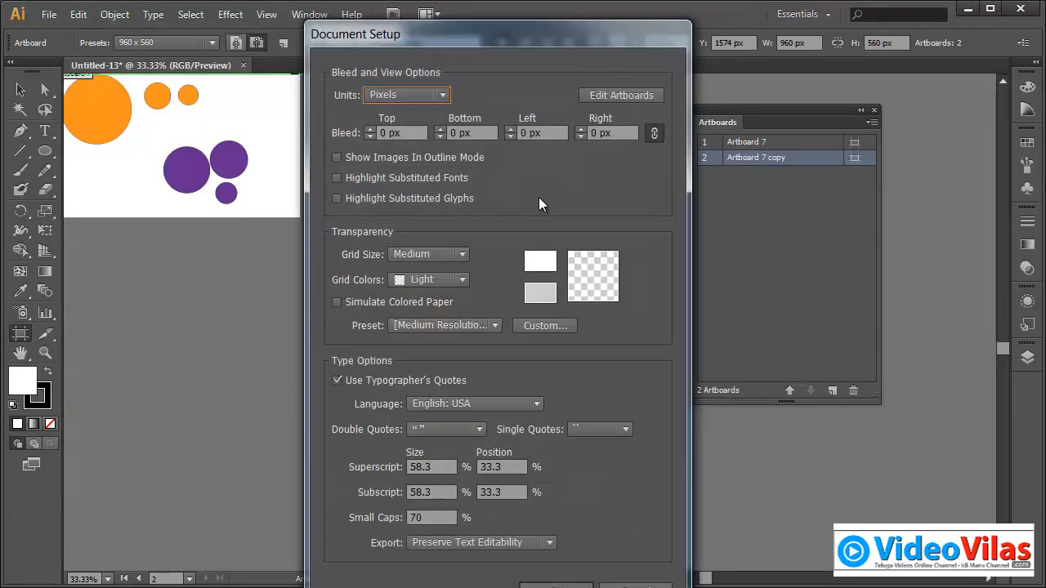
{"action": "left_click", "coordinate": [620, 94]}
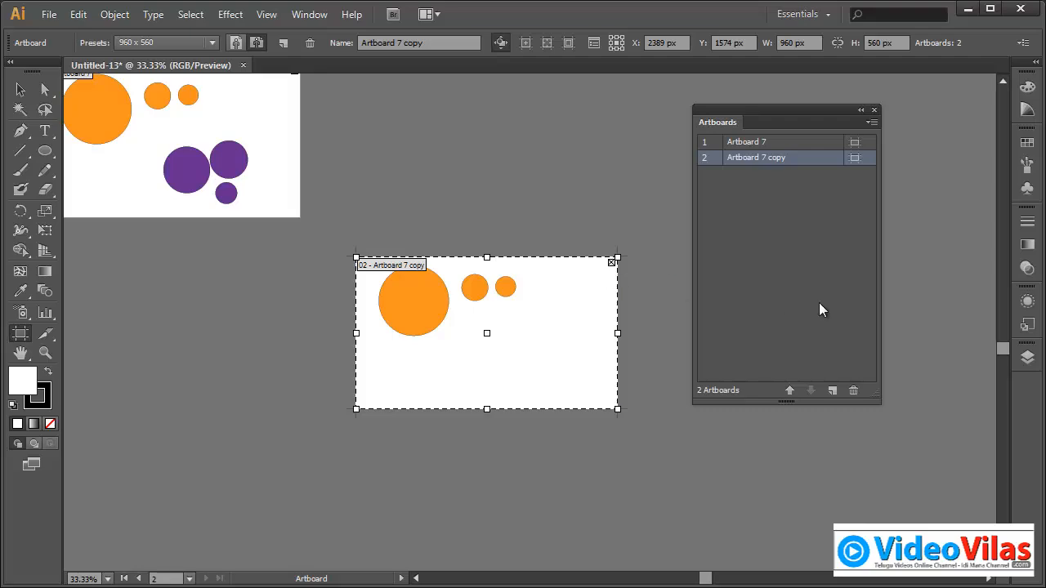
Step: Open the Artboard Options of Artboard 7 copy to review them and cancel without changes
{"action": "left_click", "coordinate": [871, 122]}
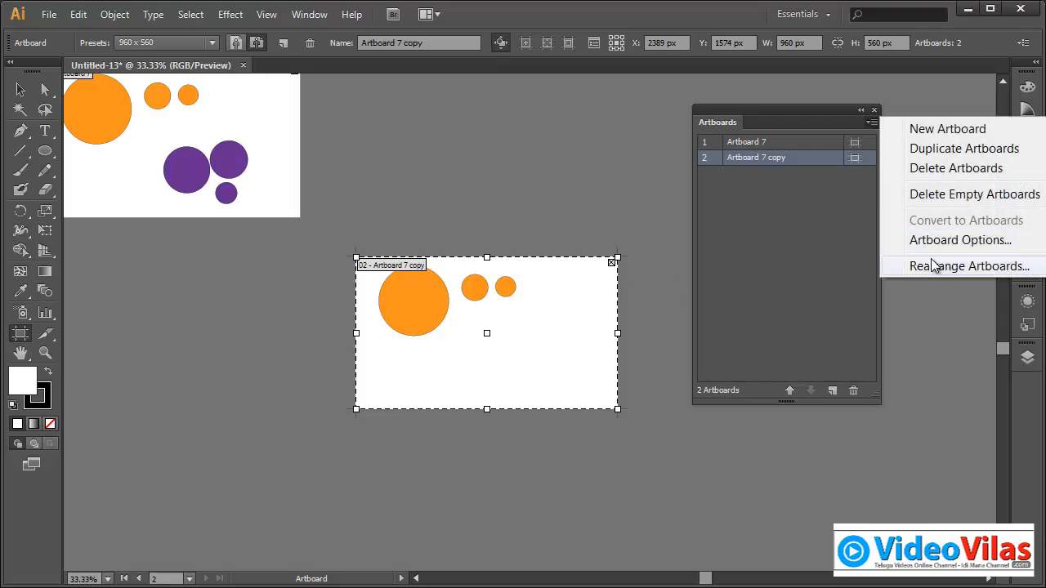
{"action": "left_click", "coordinate": [936, 240]}
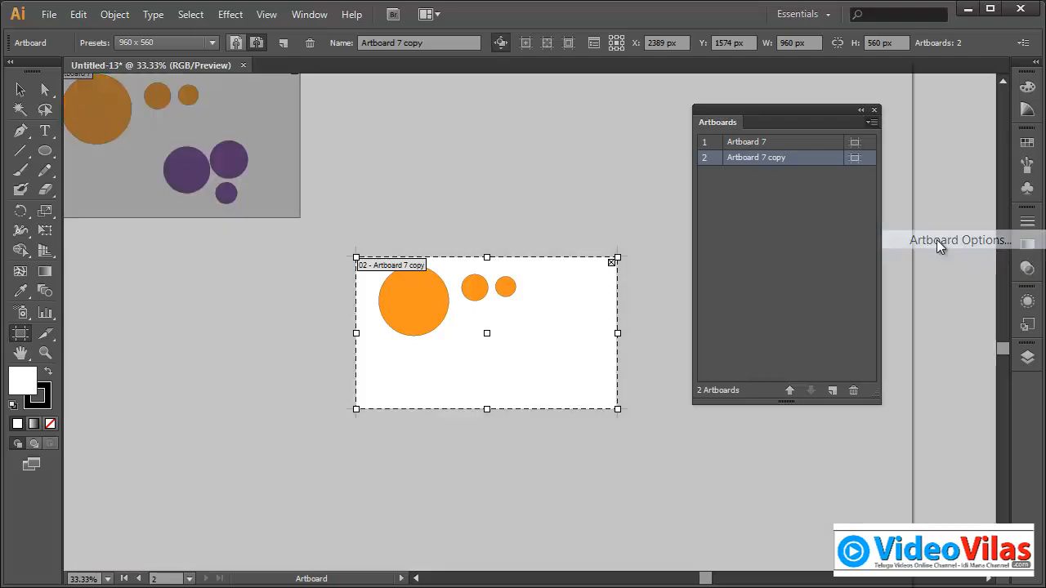
{"action": "left_click_drag", "start_coordinate": [725, 69], "coordinate": [619, 66]}
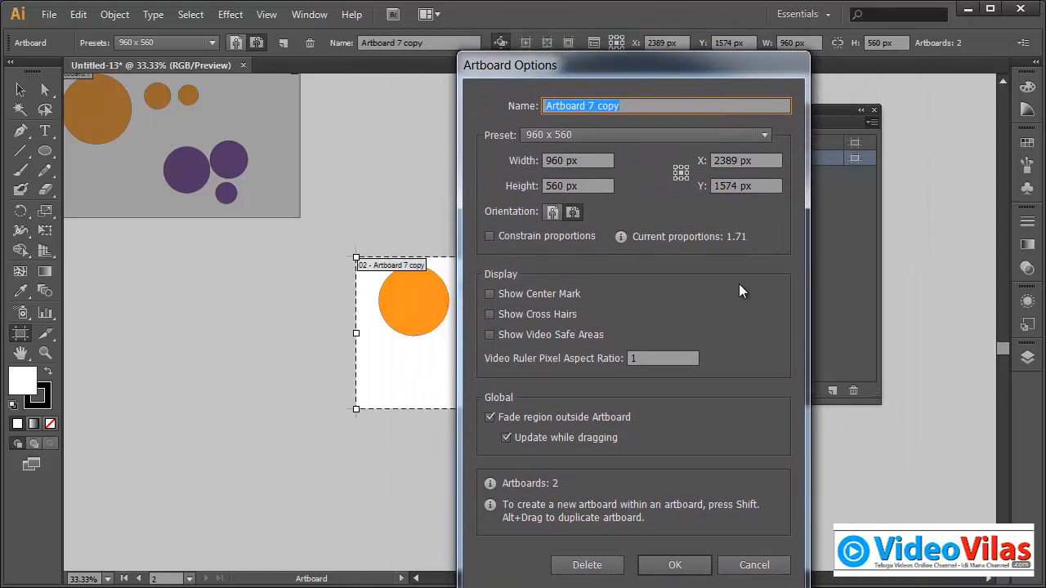
{"action": "left_click", "coordinate": [750, 562]}
Step: Leave artboard editing for the Selection tool and re-enter it through Document Setup
{"action": "left_click", "coordinate": [20, 89]}
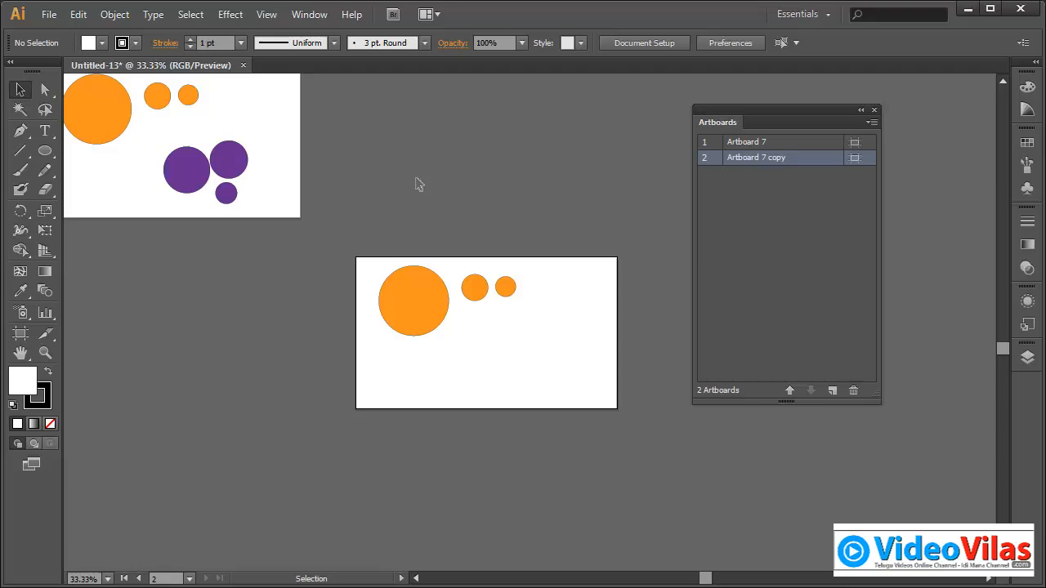
{"action": "left_click", "coordinate": [49, 15]}
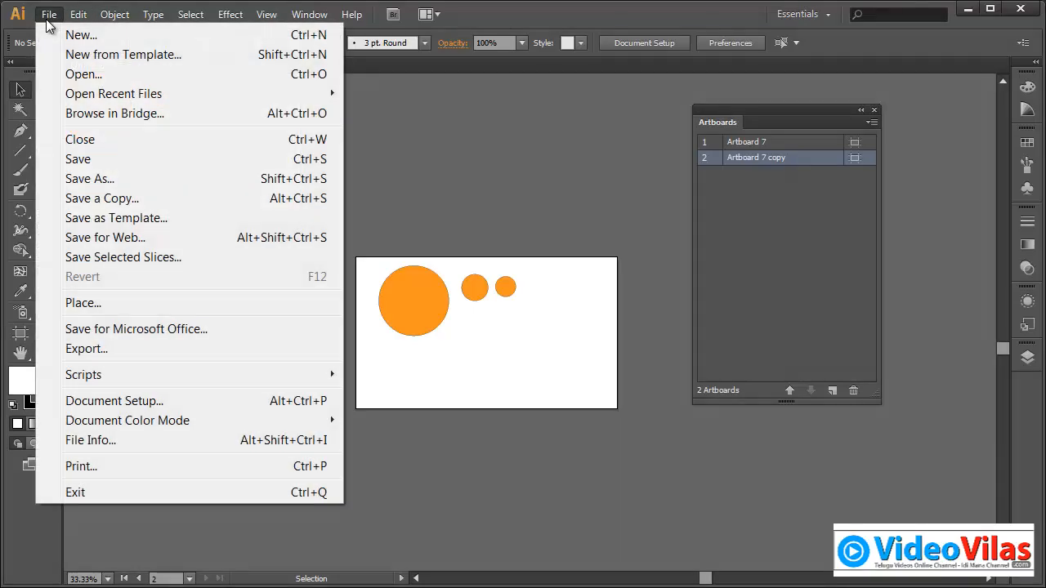
{"action": "left_click", "coordinate": [174, 409]}
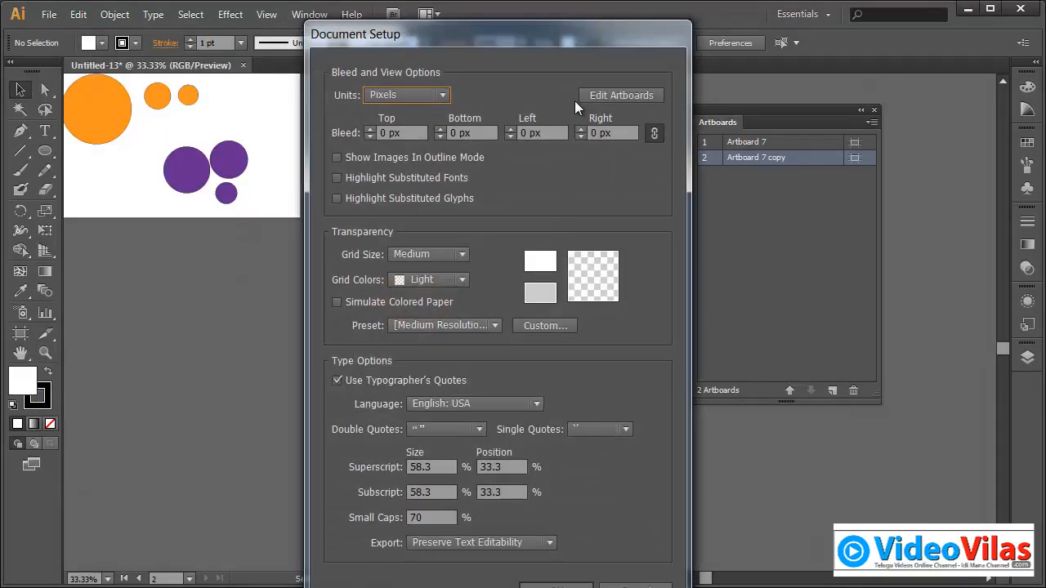
{"action": "left_click", "coordinate": [596, 98]}
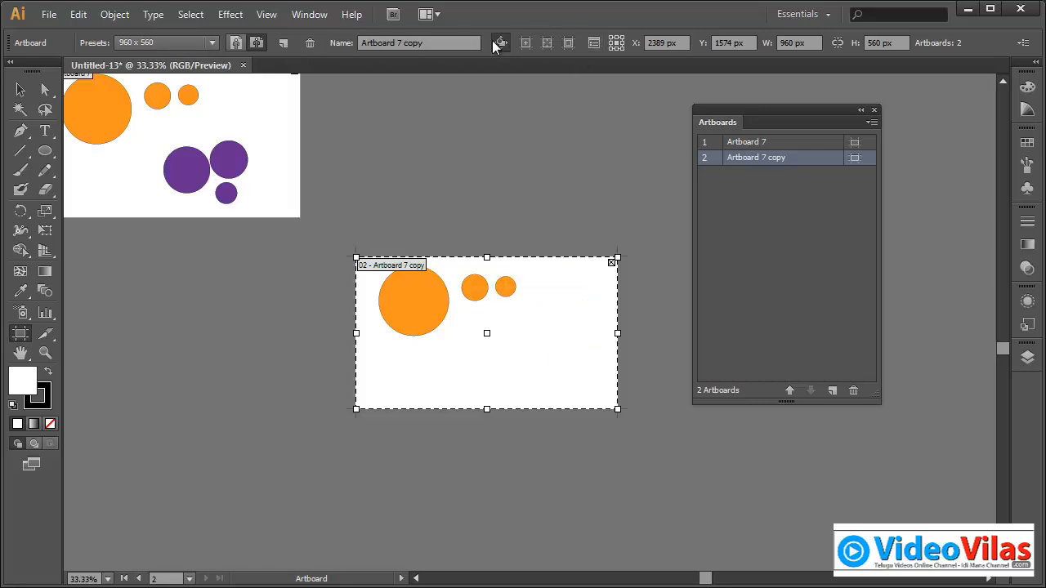
Step: Switch between the Selection tool and the Artboard tool, finishing with the Selection tool active and no artboard selected in the list
{"action": "left_click", "coordinate": [20, 89]}
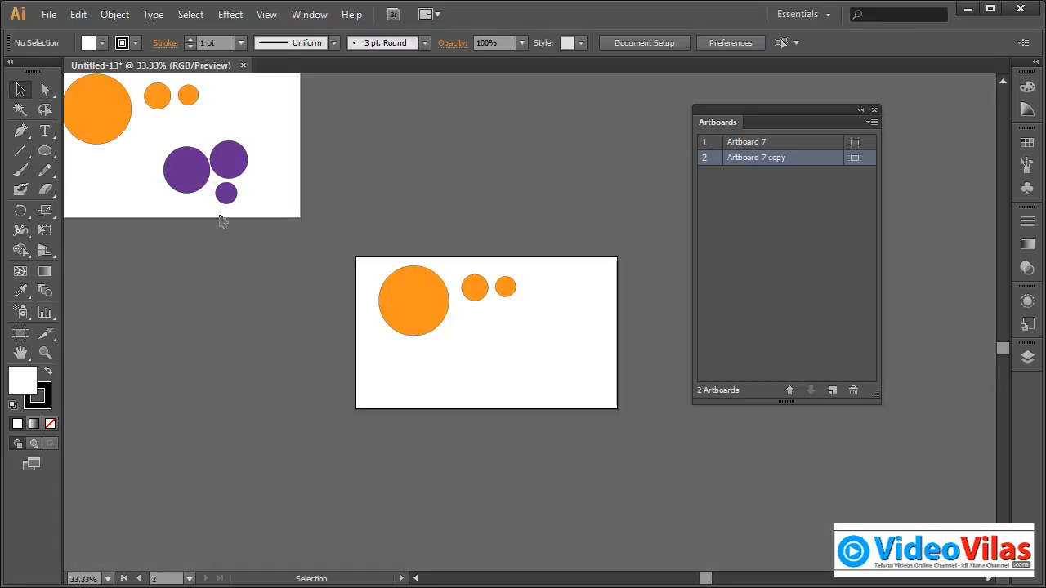
{"action": "left_click", "coordinate": [21, 334]}
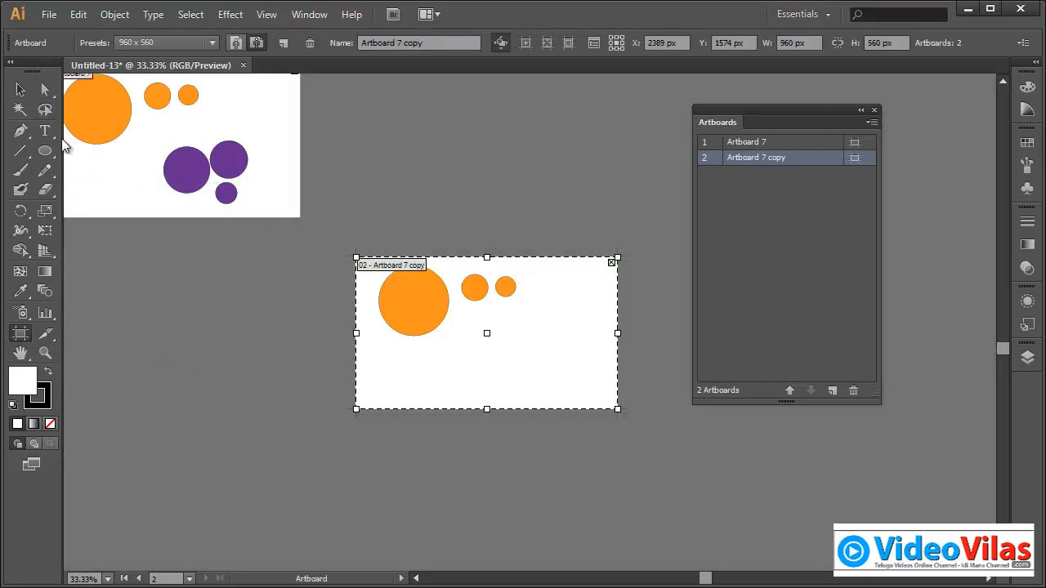
{"action": "left_click", "coordinate": [21, 89]}
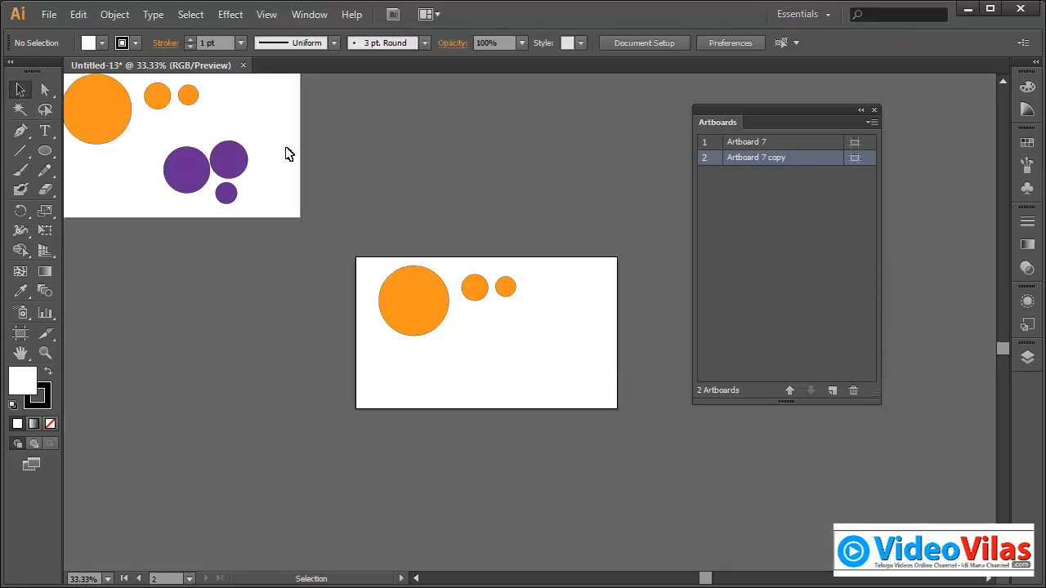
{"action": "left_click", "coordinate": [871, 122]}
{"action": "left_click", "coordinate": [819, 238]}
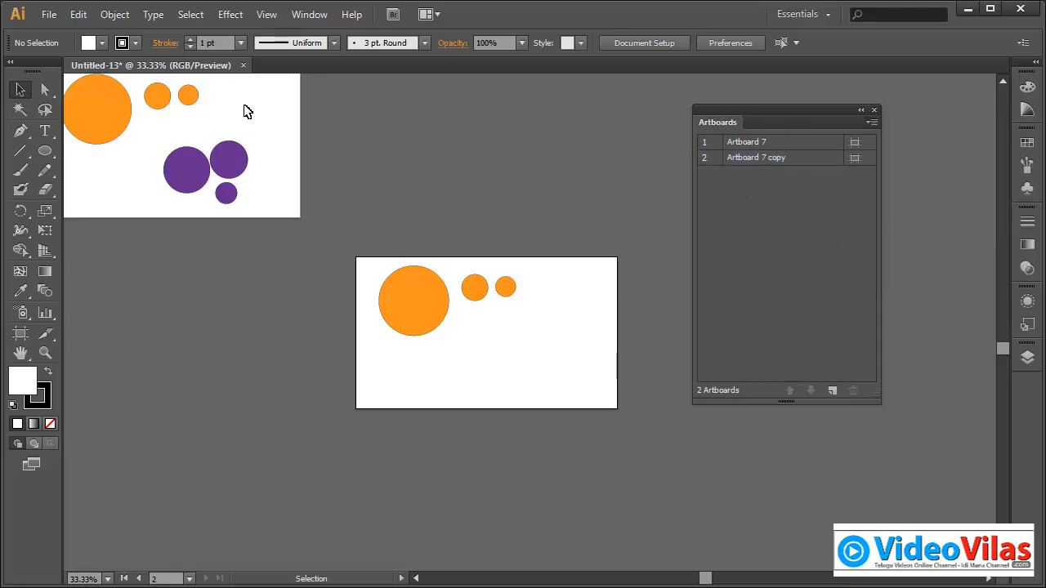
Step: Close the Untitled-13 document without saving and reset the Essentials workspace
{"action": "left_click", "coordinate": [242, 66]}
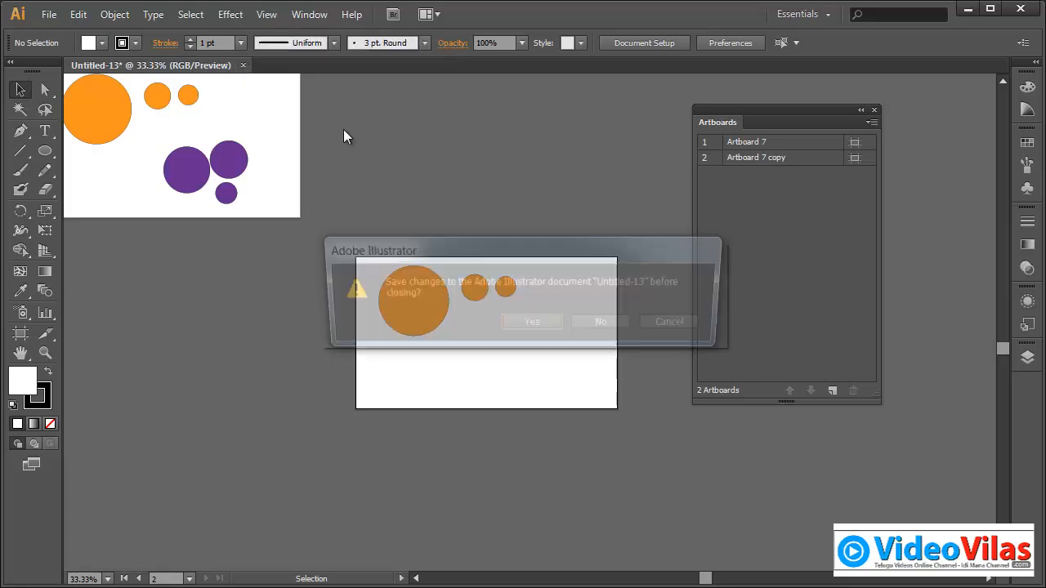
{"action": "left_click", "coordinate": [597, 323]}
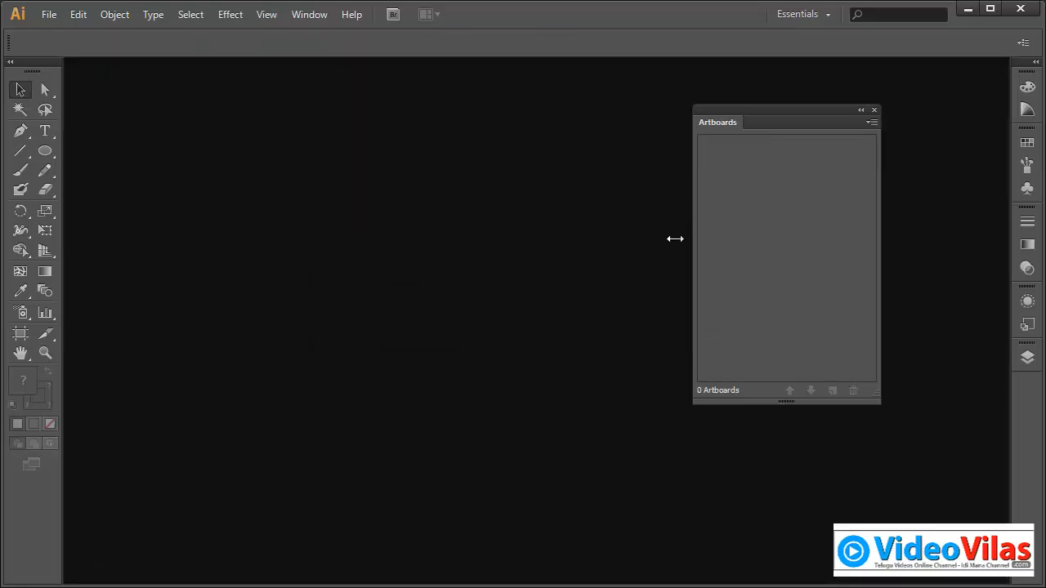
{"action": "left_click", "coordinate": [799, 16]}
{"action": "left_click", "coordinate": [836, 200]}
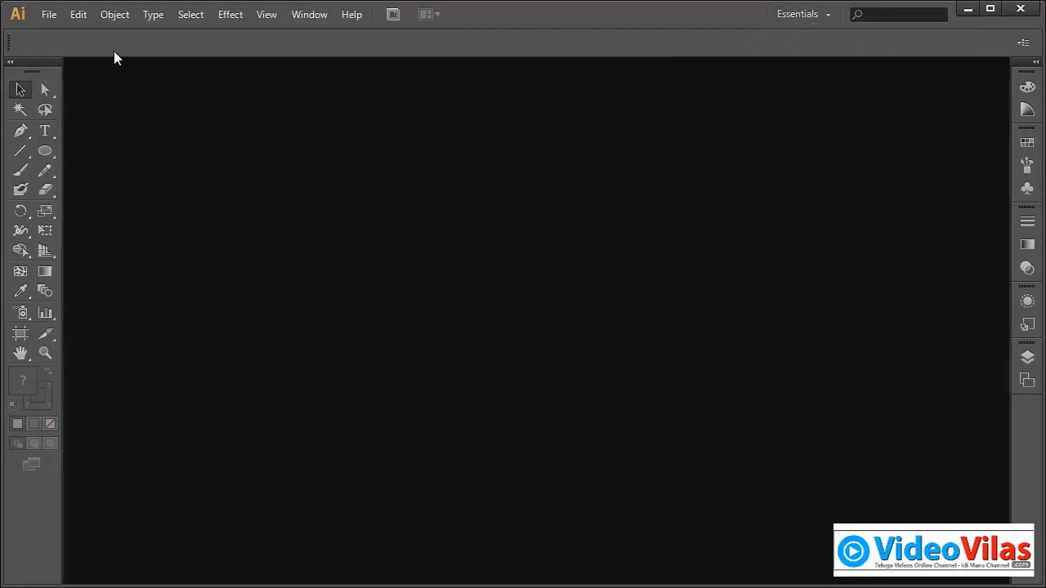
Step: Create a new 960 x 560 px document with 1 artboard
{"action": "left_click", "coordinate": [47, 14]}
{"action": "left_click", "coordinate": [57, 34]}
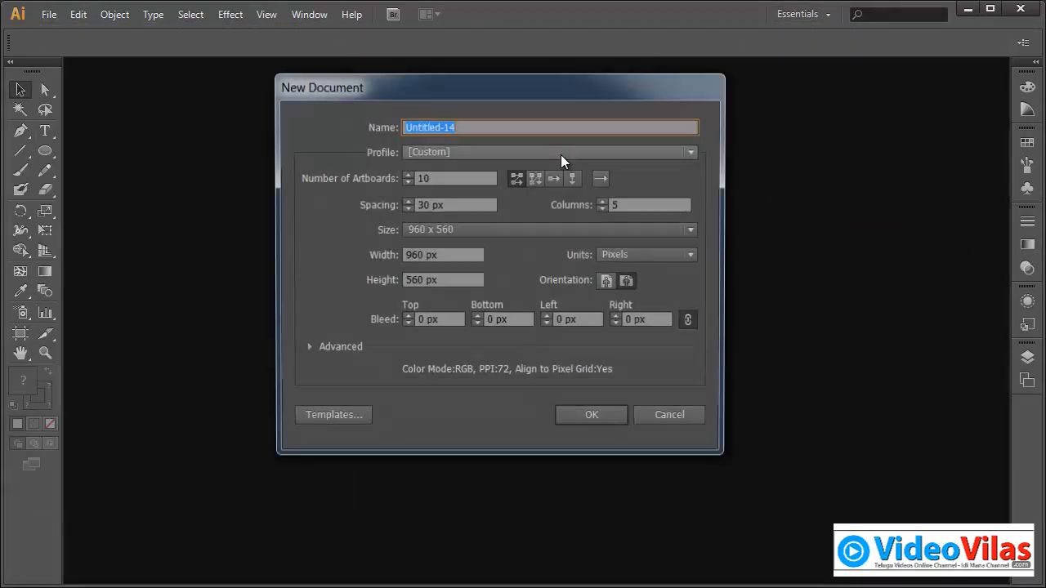
{"action": "left_click", "coordinate": [446, 180]}
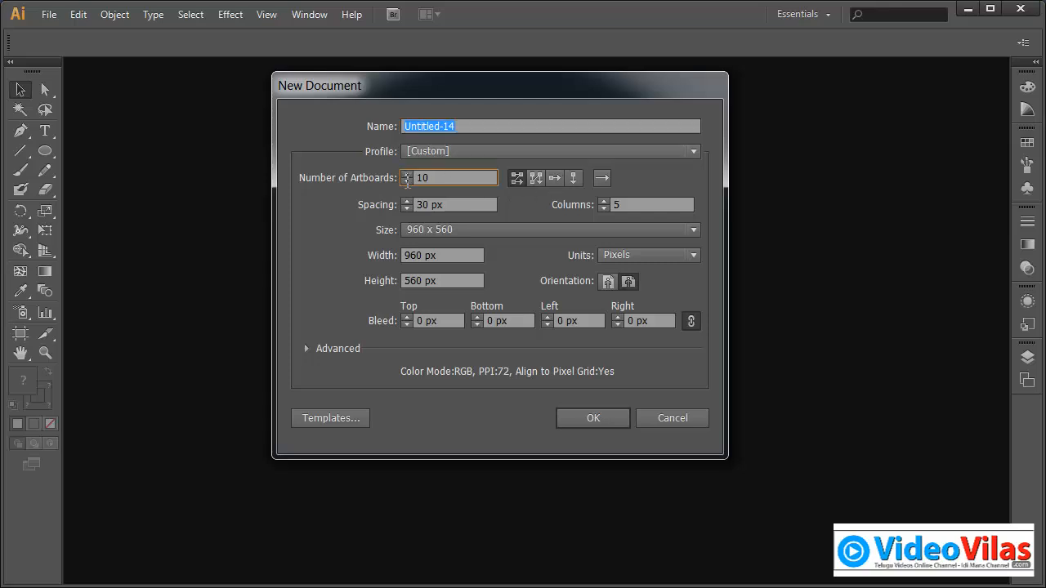
{"action": "type", "text": "1"}
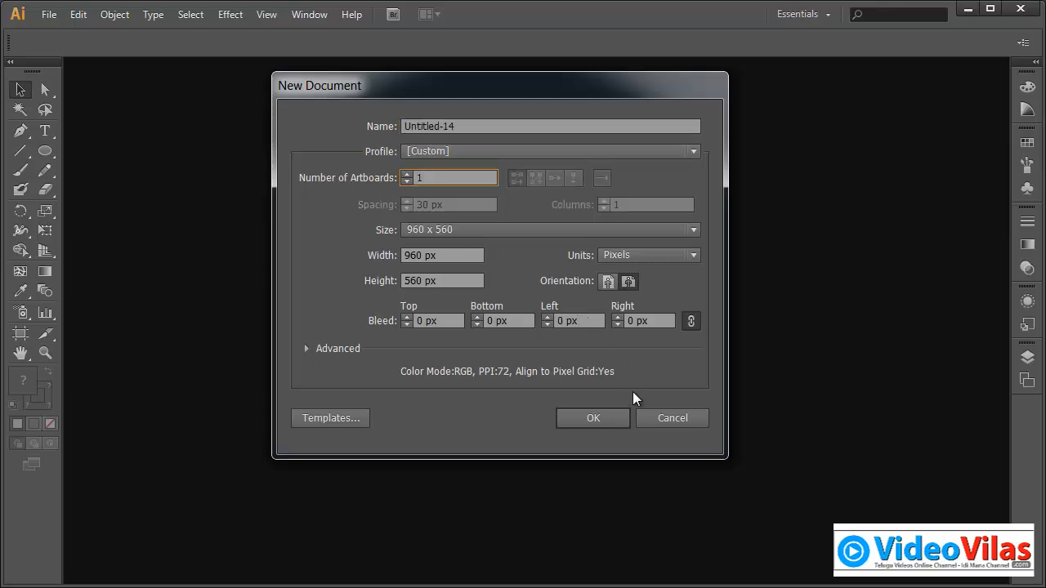
{"action": "left_click", "coordinate": [620, 421]}
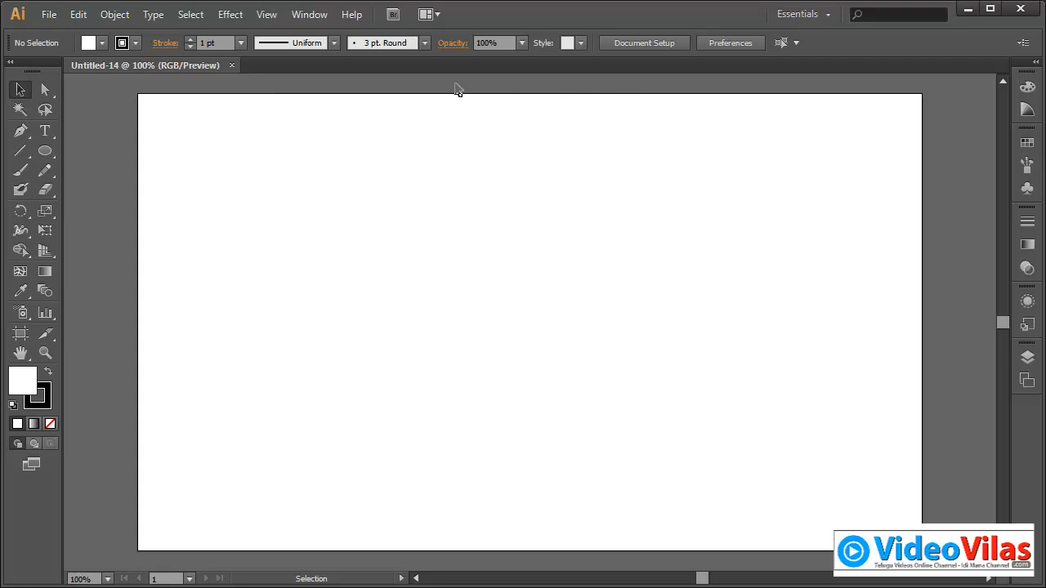
Step: Display the list of artboards for the new document and fit Artboard 1 in the window
{"action": "left_click", "coordinate": [318, 17]}
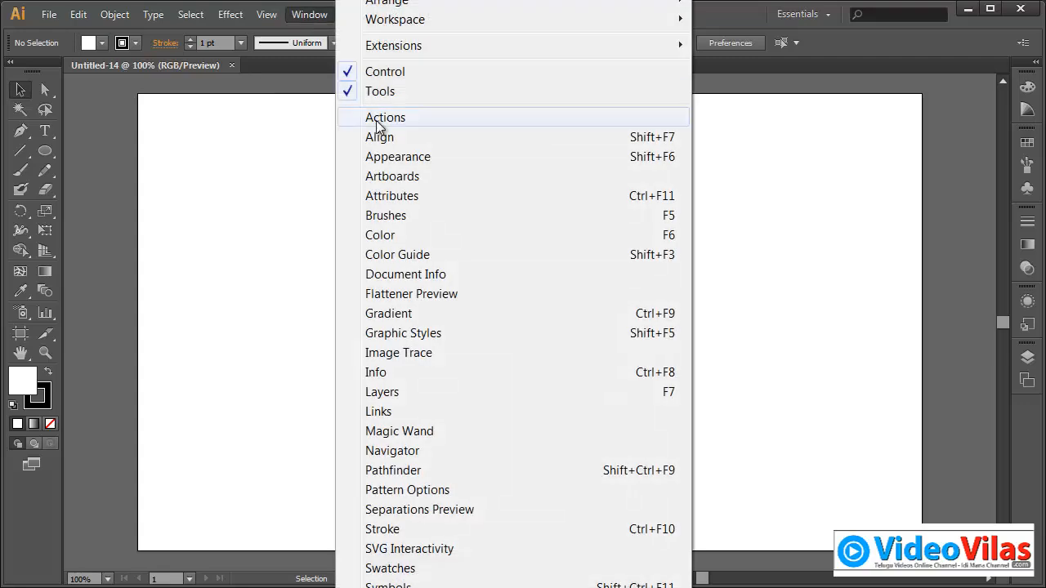
{"action": "left_click", "coordinate": [425, 180]}
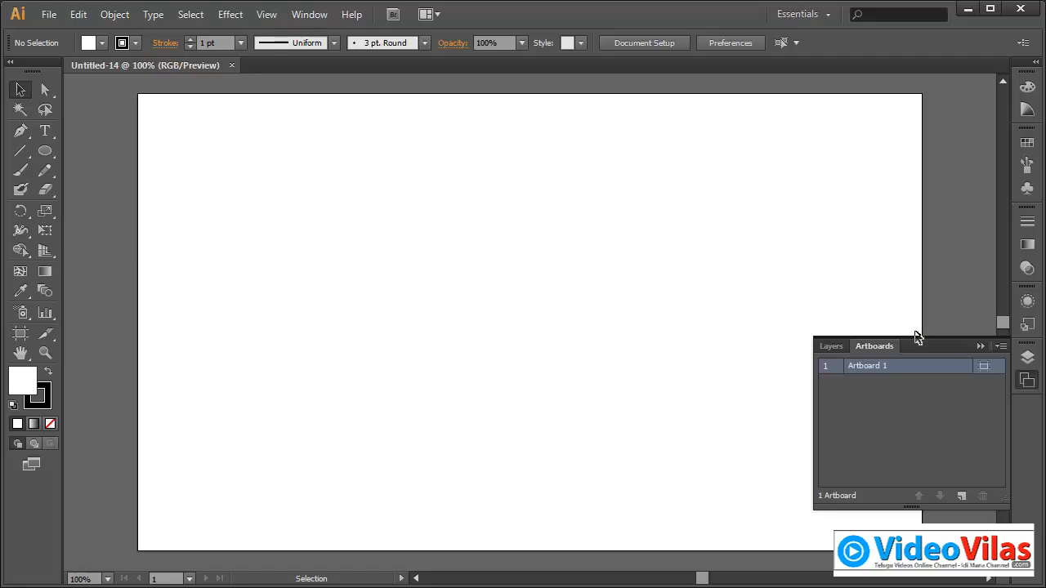
{"action": "key", "text": "ctrl+minus"}
{"action": "key", "text": "ctrl+minus"}
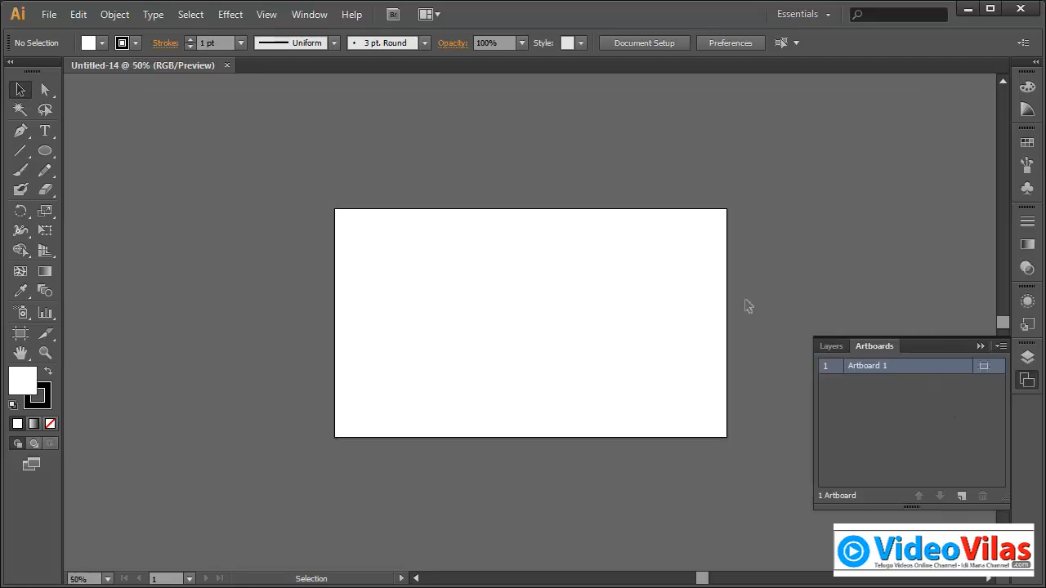
{"action": "double_click", "coordinate": [866, 368]}
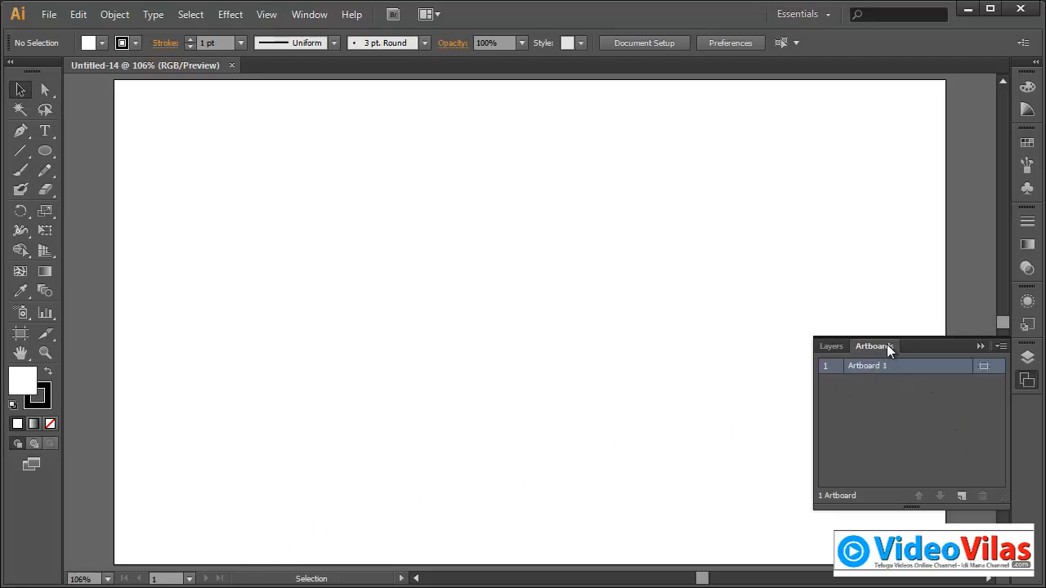
Step: Detach the Artboards panel so it floats over the canvas, and rename Artboard 1 as Visiting Card
{"action": "left_click_drag", "start_coordinate": [887, 346], "coordinate": [813, 198]}
{"action": "left_click", "coordinate": [984, 349]}
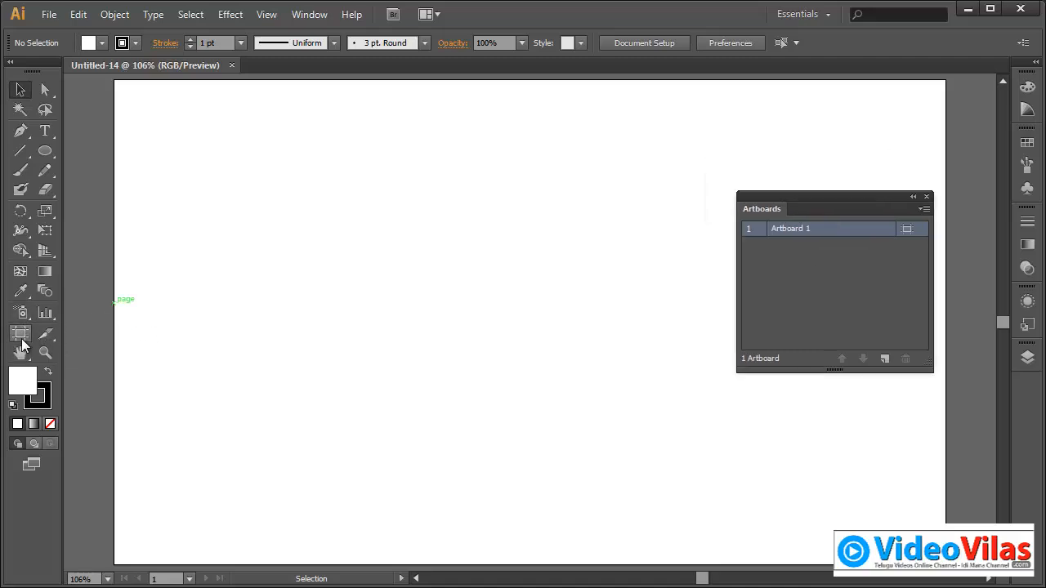
{"action": "left_click", "coordinate": [21, 343]}
{"action": "left_click", "coordinate": [426, 43]}
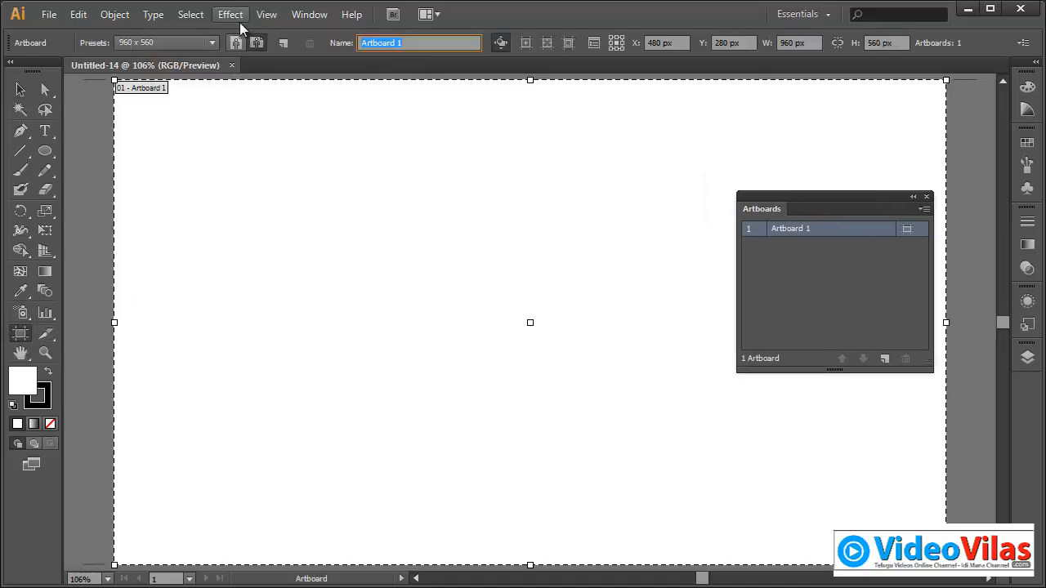
{"action": "type", "text": "Visiting "}
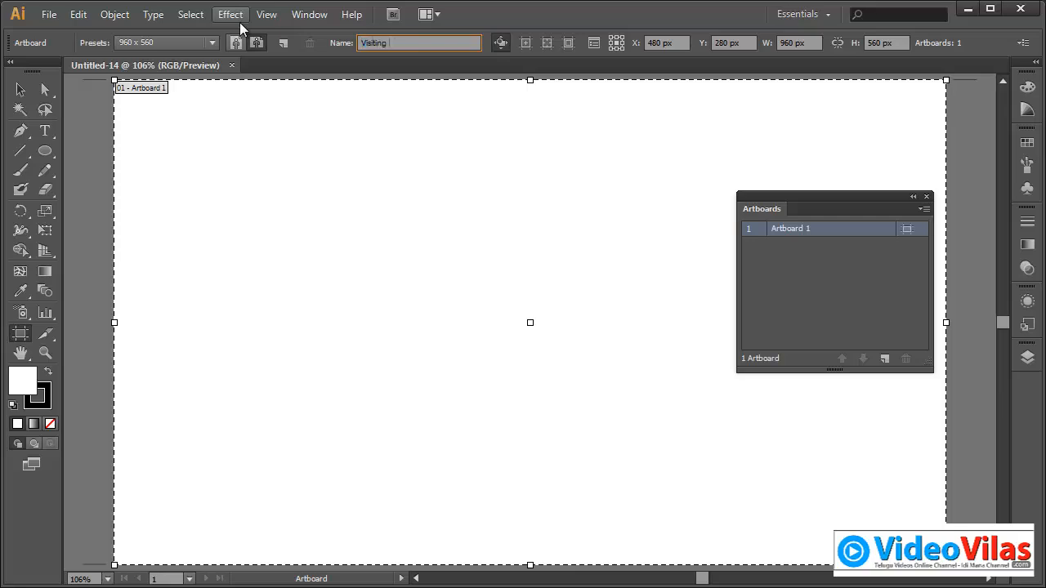
{"action": "type", "text": "Card"}
{"action": "key", "text": "Escape"}
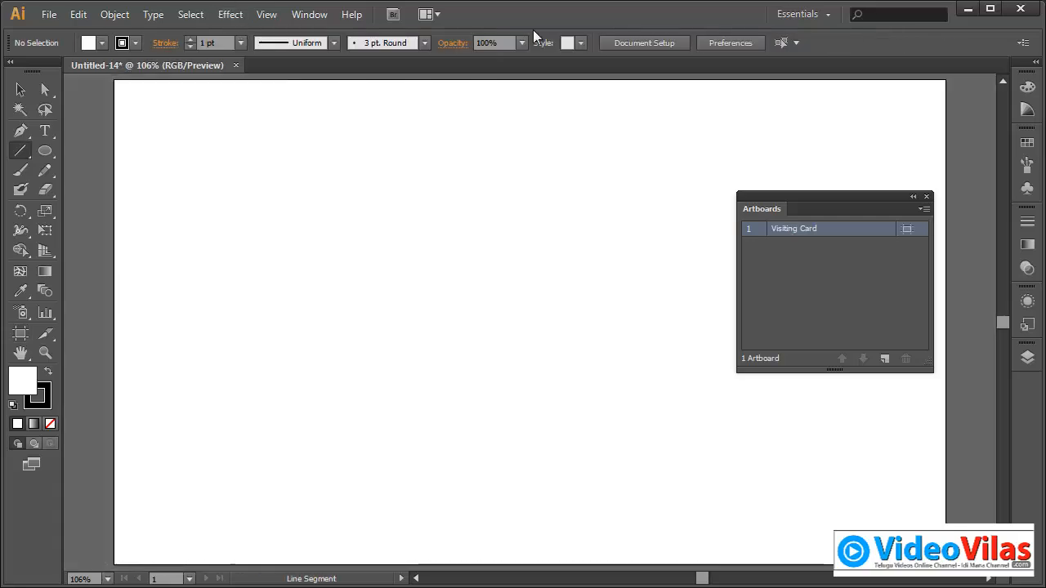
Step: Add a second artboard, fit it in the window and name it Envelope cover
{"action": "left_click", "coordinate": [884, 358]}
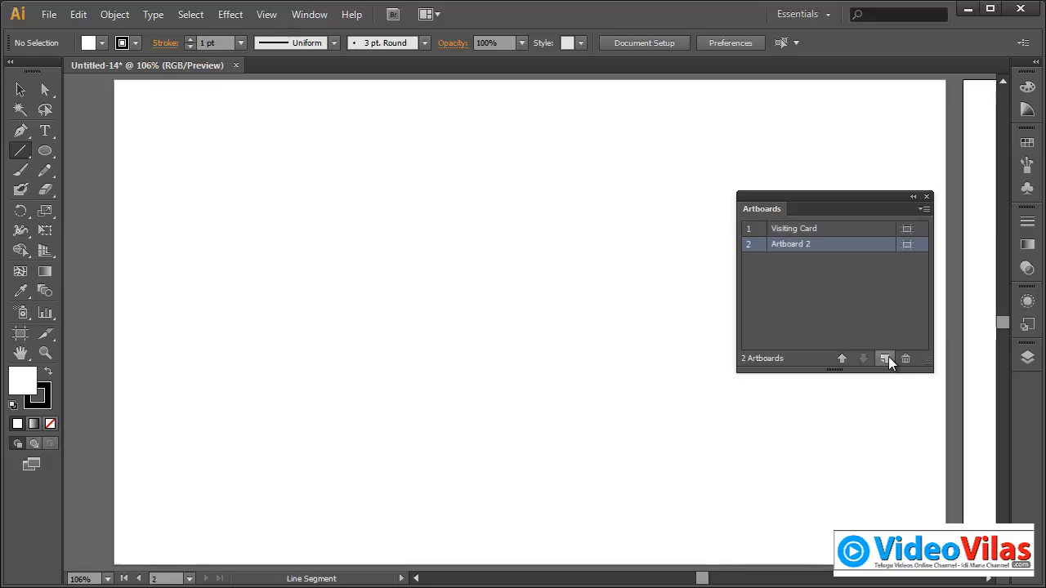
{"action": "left_click", "coordinate": [800, 247]}
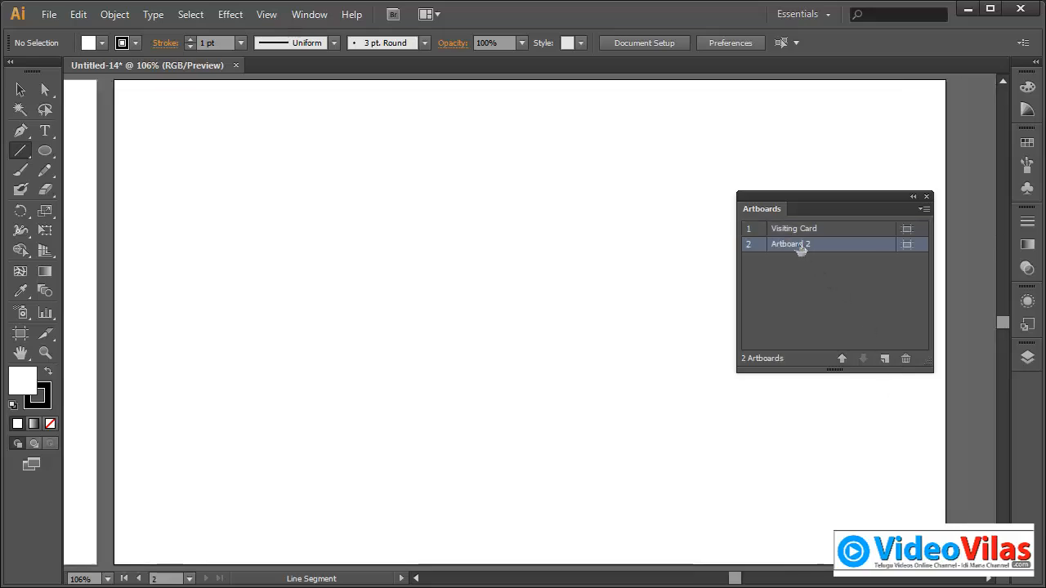
{"action": "left_click", "coordinate": [924, 209]}
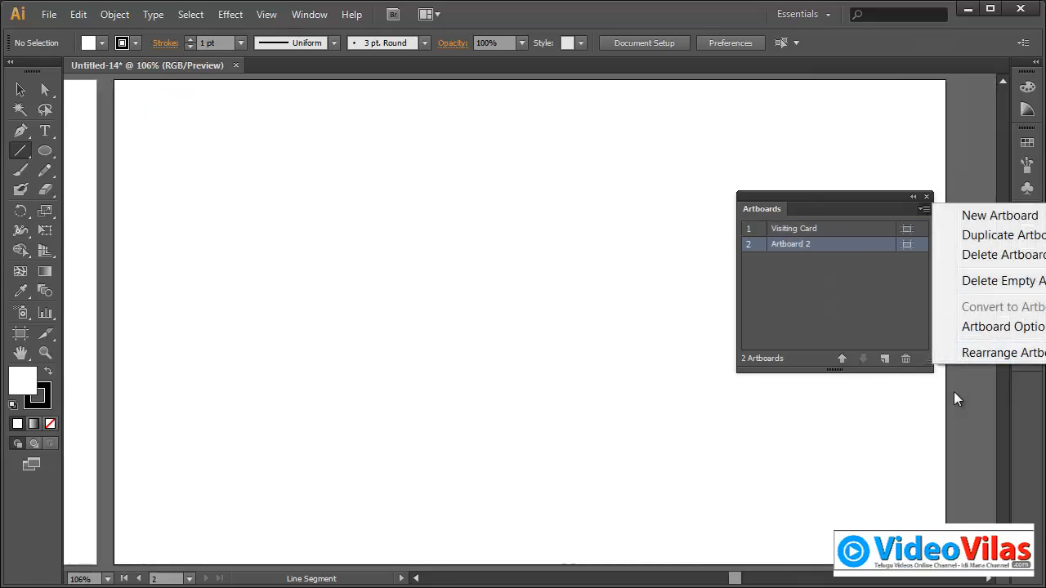
{"action": "left_click", "coordinate": [801, 244]}
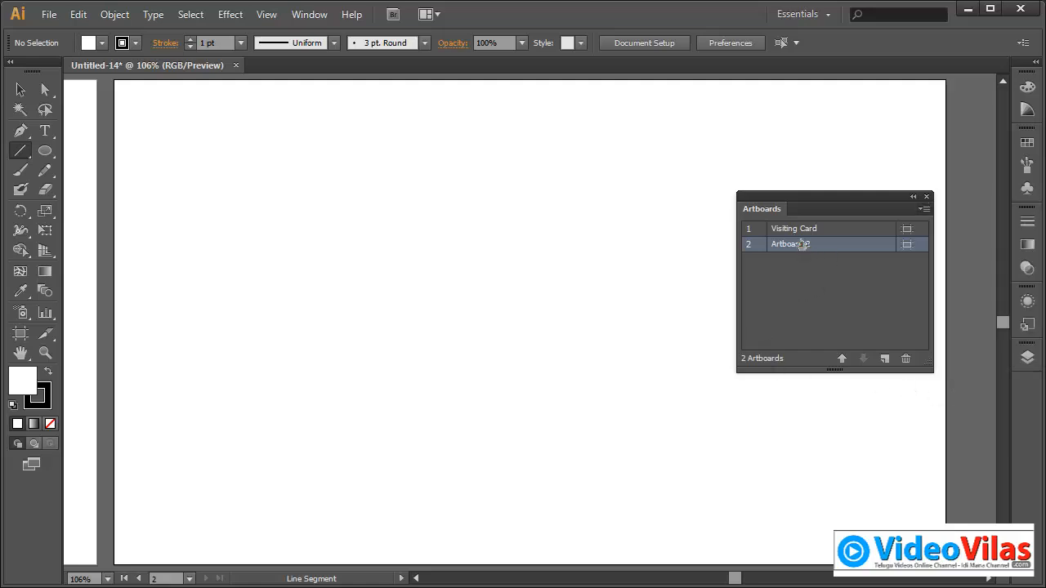
{"action": "left_click", "coordinate": [20, 333]}
{"action": "left_click", "coordinate": [436, 42]}
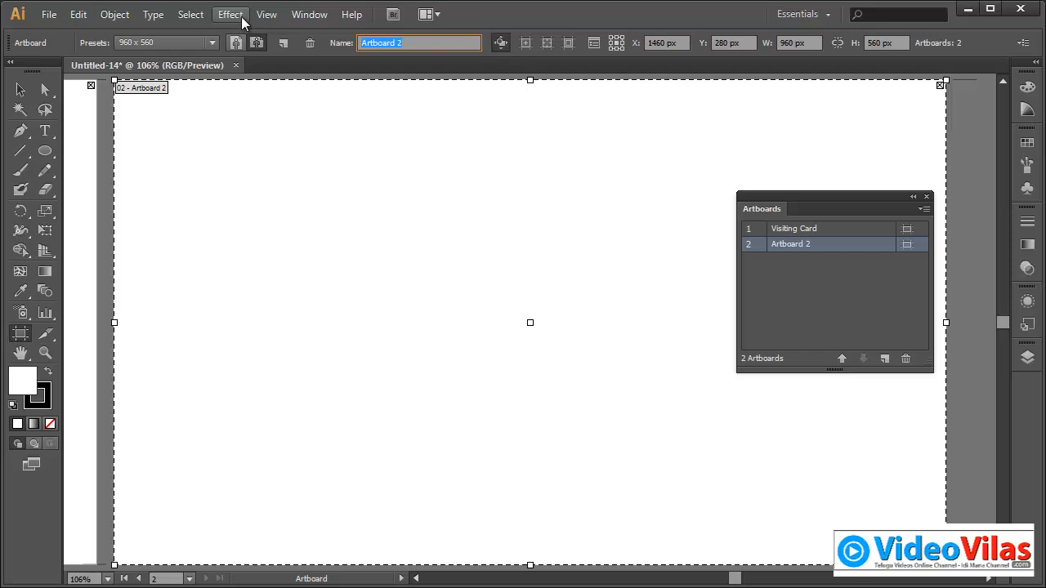
{"action": "type", "text": "Envelope cover"}
{"action": "key", "text": "Return"}
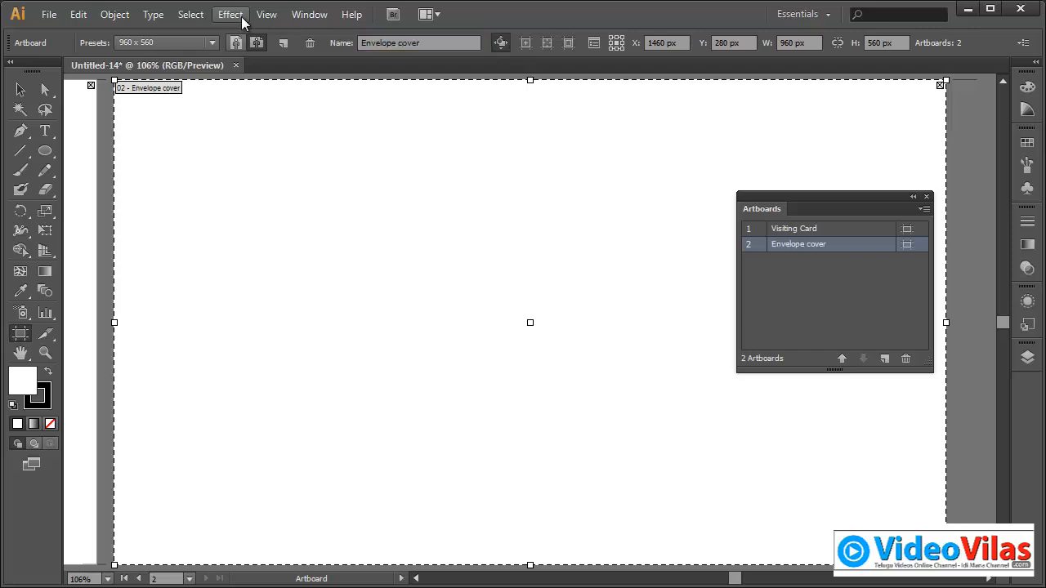
Step: Add a third artboard, fit it in the window and name it Letterhead
{"action": "left_click", "coordinate": [884, 358]}
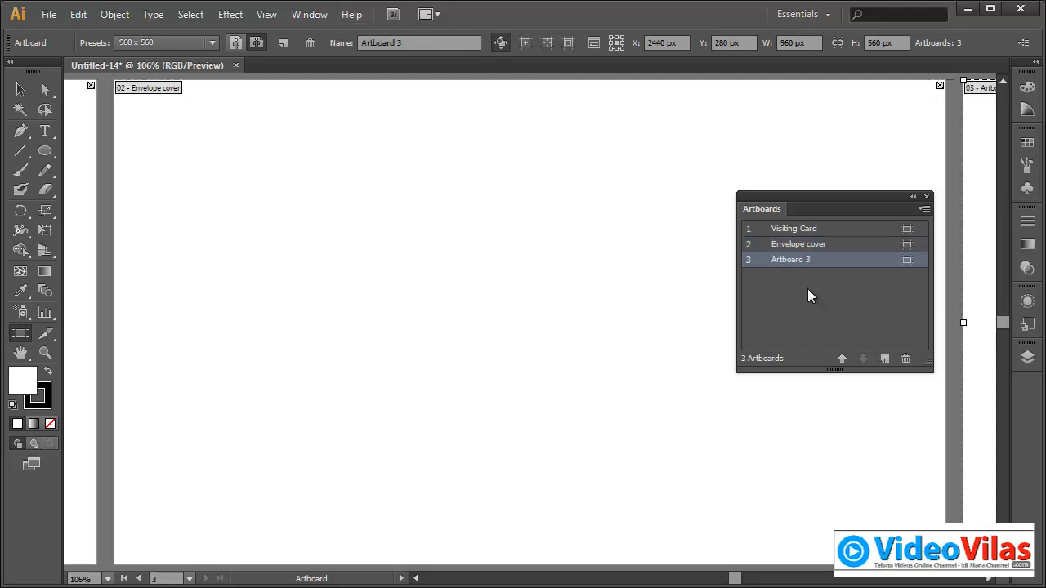
{"action": "double_click", "coordinate": [801, 261]}
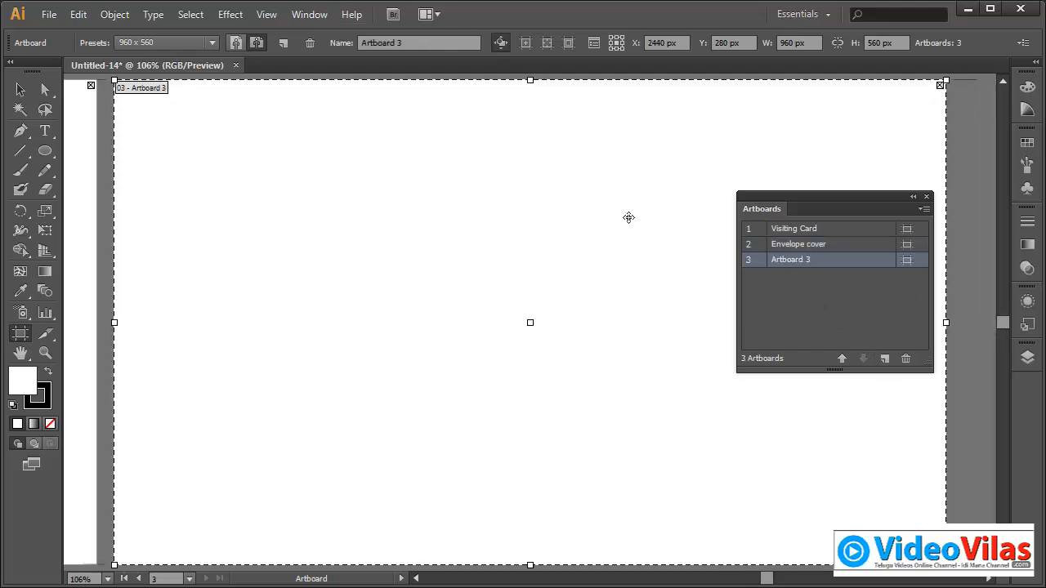
{"action": "left_click", "coordinate": [458, 42]}
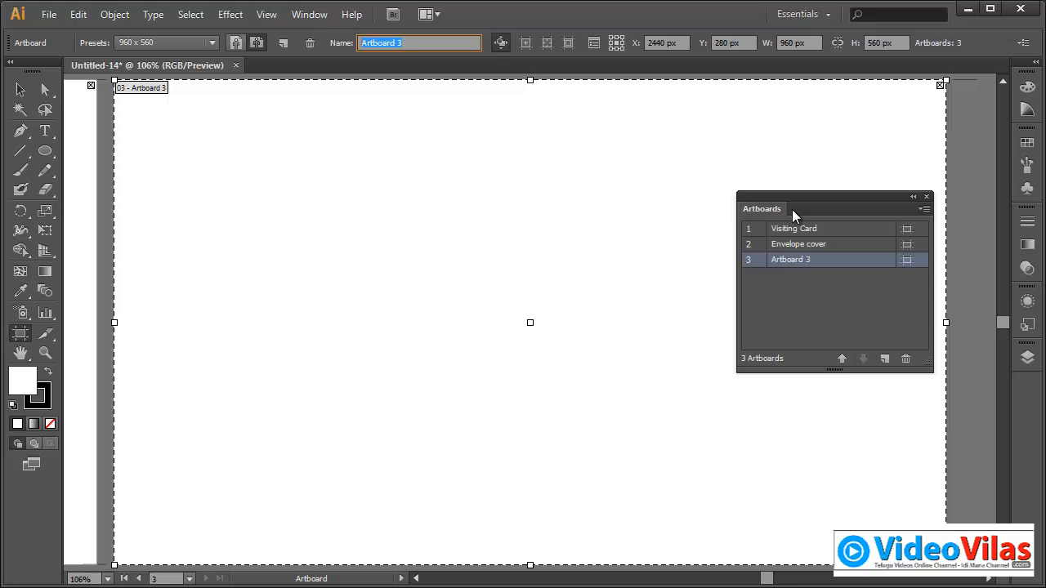
{"action": "type", "text": "Letterhead"}
{"action": "key", "text": "Return"}
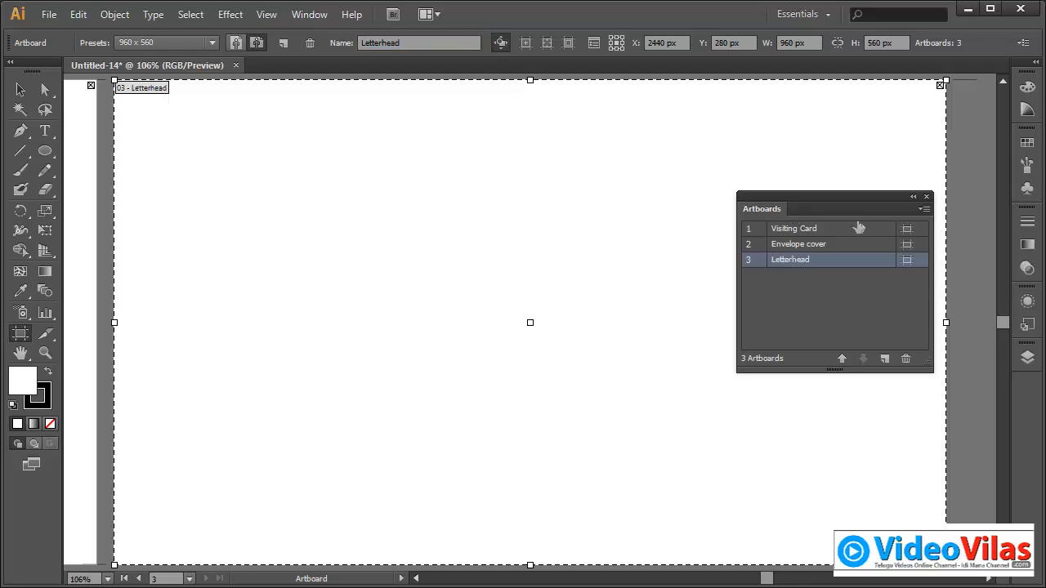
Step: Add a fourth artboard and name it Brochure
{"action": "left_click", "coordinate": [885, 359]}
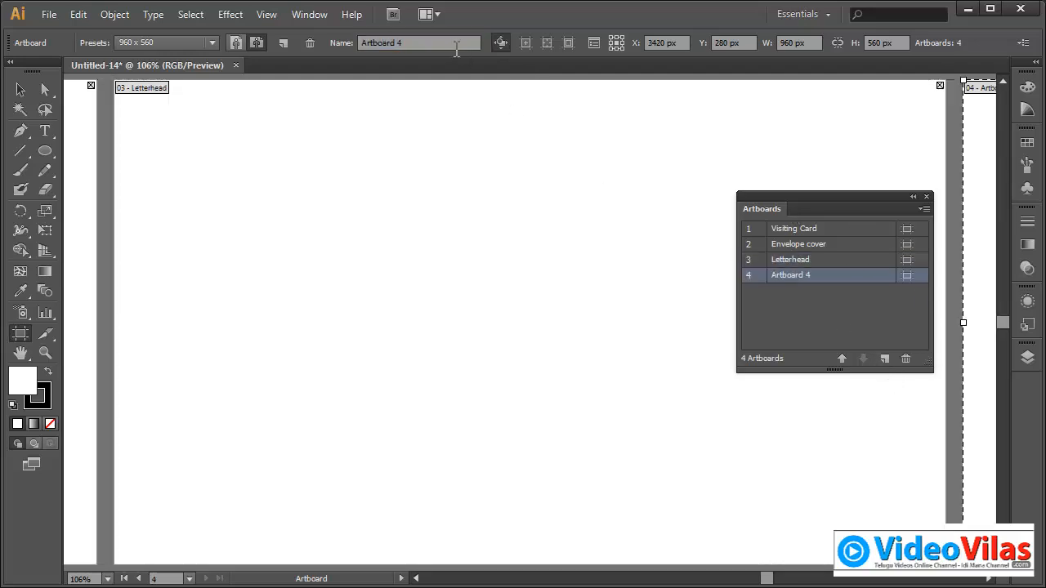
{"action": "left_click_drag", "start_coordinate": [455, 44], "coordinate": [201, 22]}
{"action": "type", "text": "Brochure"}
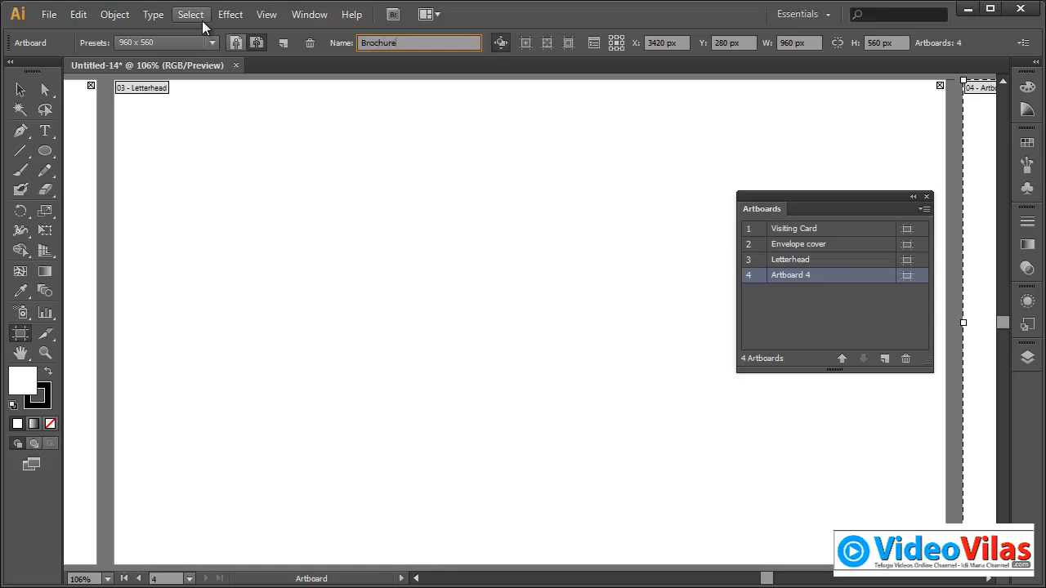
{"action": "key", "text": "Return"}
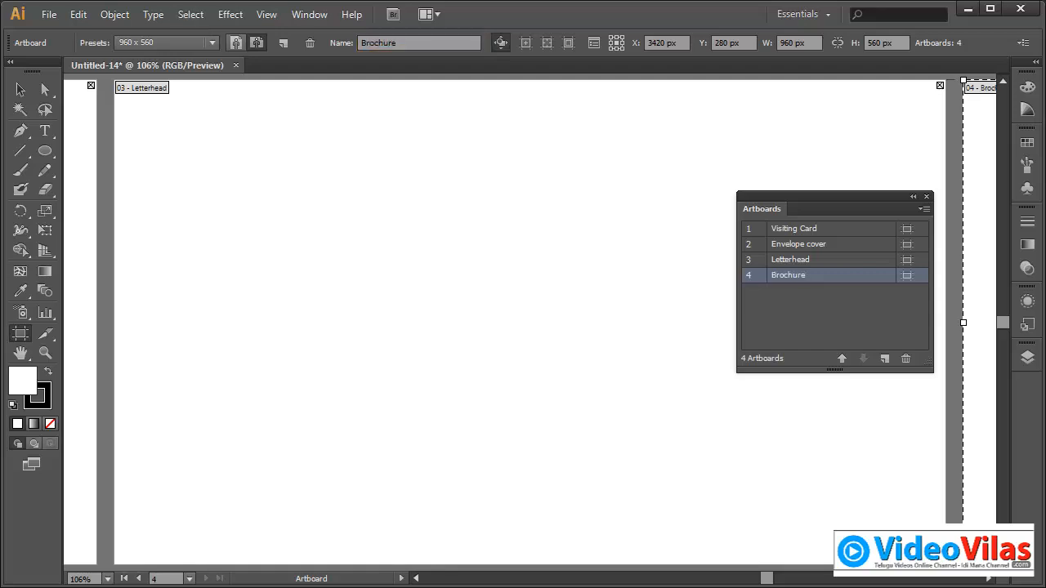
Step: Add a fifth artboard and name it Poster
{"action": "left_click", "coordinate": [884, 359]}
{"action": "left_click_drag", "start_coordinate": [400, 45], "coordinate": [154, 27]}
{"action": "type", "text": "Poster"}
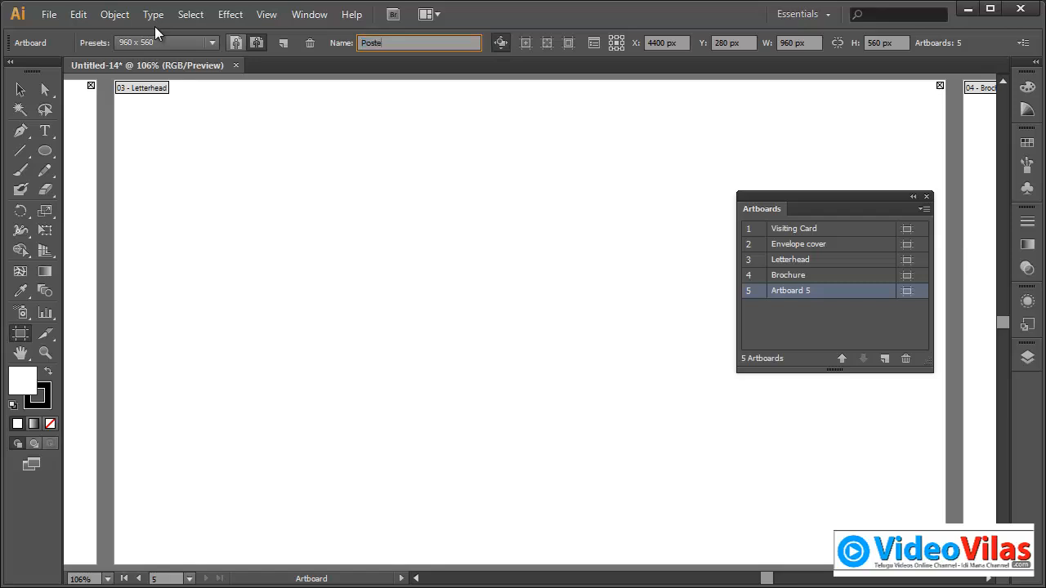
{"action": "key", "text": "Return"}
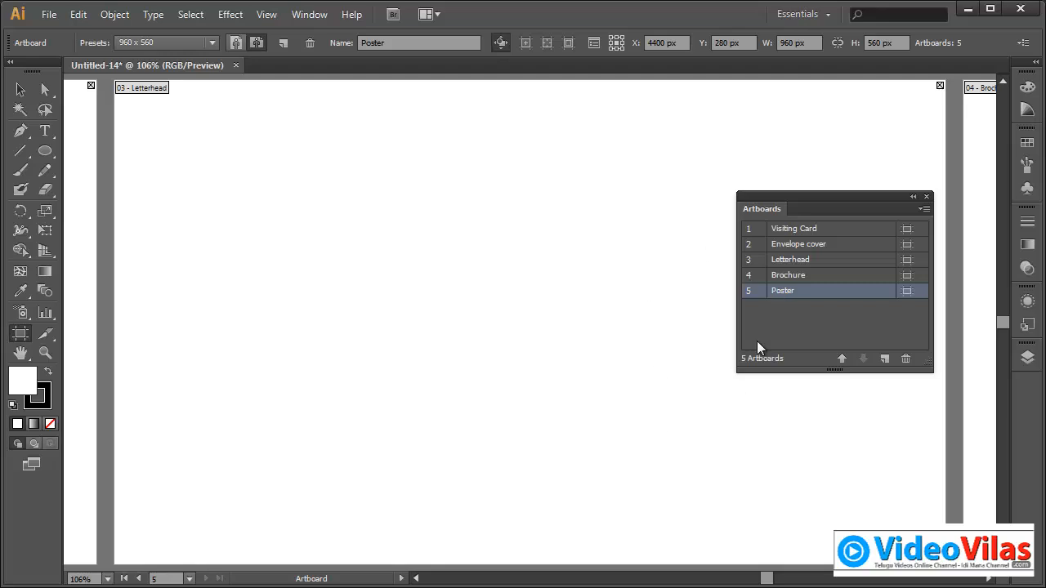
Step: Bring the whole row of five artboards into view at 16.67% zoom, clear of the Artboards panel
{"action": "key", "text": "ctrl+minus"}
{"action": "key", "text": "ctrl+minus"}
{"action": "key", "text": "ctrl+minus"}
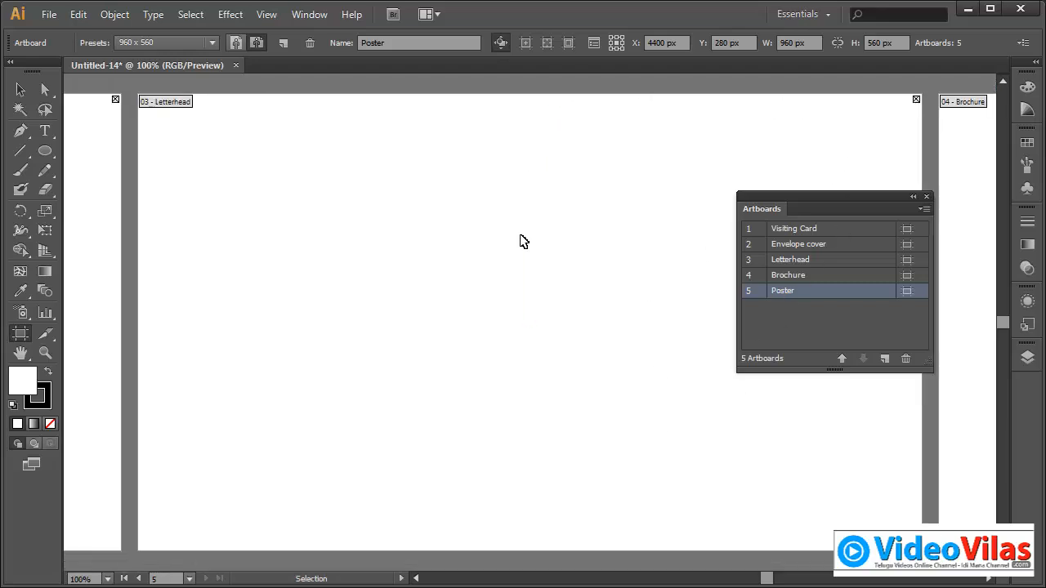
{"action": "key", "text": "ctrl+minus"}
{"action": "key", "text": "ctrl+minus"}
{"action": "key", "text": "ctrl+minus"}
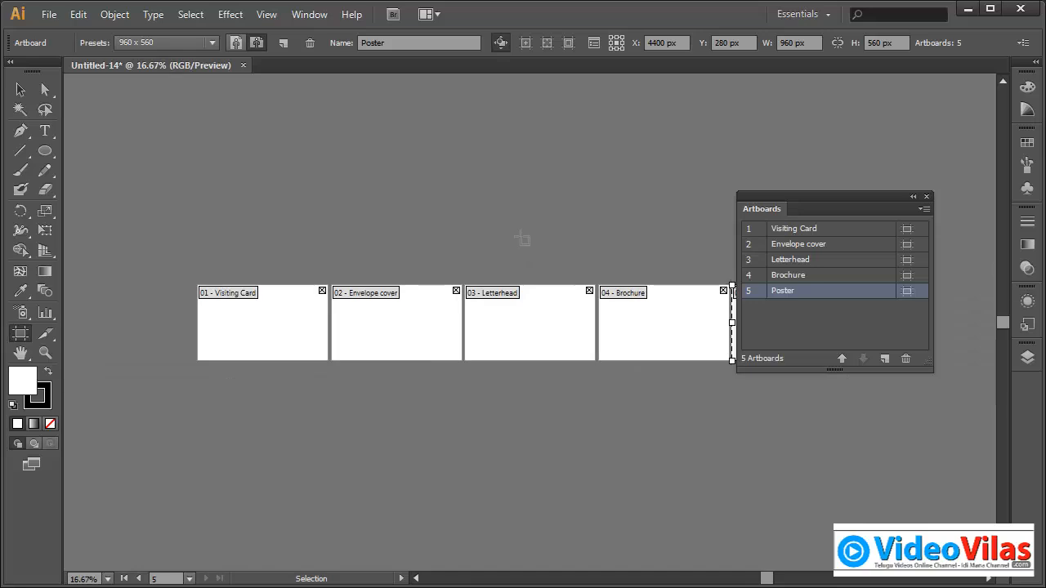
{"action": "left_click_drag", "start_coordinate": [586, 243], "coordinate": [554, 72]}
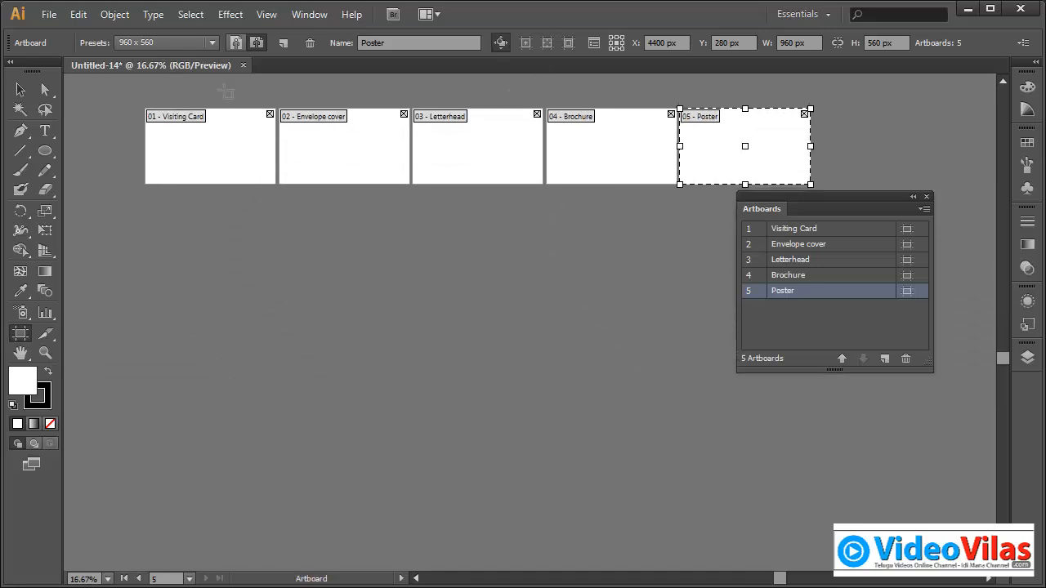
Step: Make the Letterhead artboard active, leave artboard editing and move the floating Artboards panel farther from the artboard row
{"action": "left_click", "coordinate": [49, 14]}
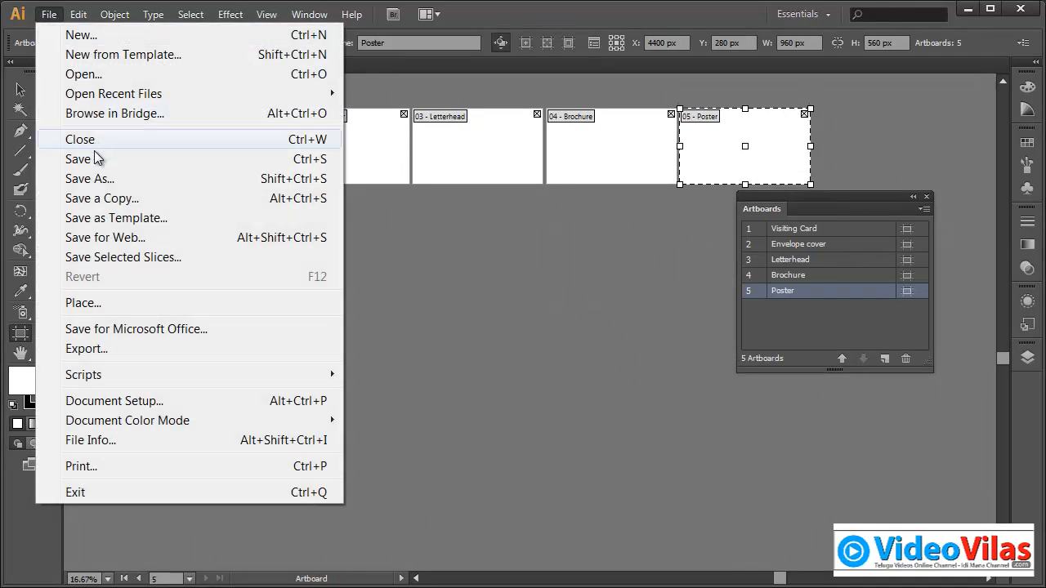
{"action": "left_click", "coordinate": [442, 129]}
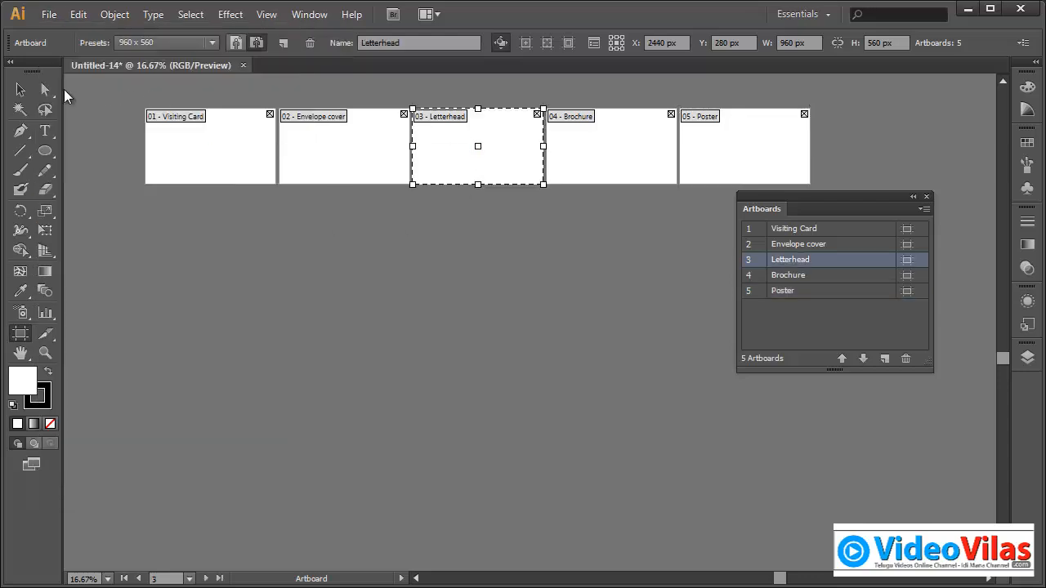
{"action": "left_click", "coordinate": [20, 90]}
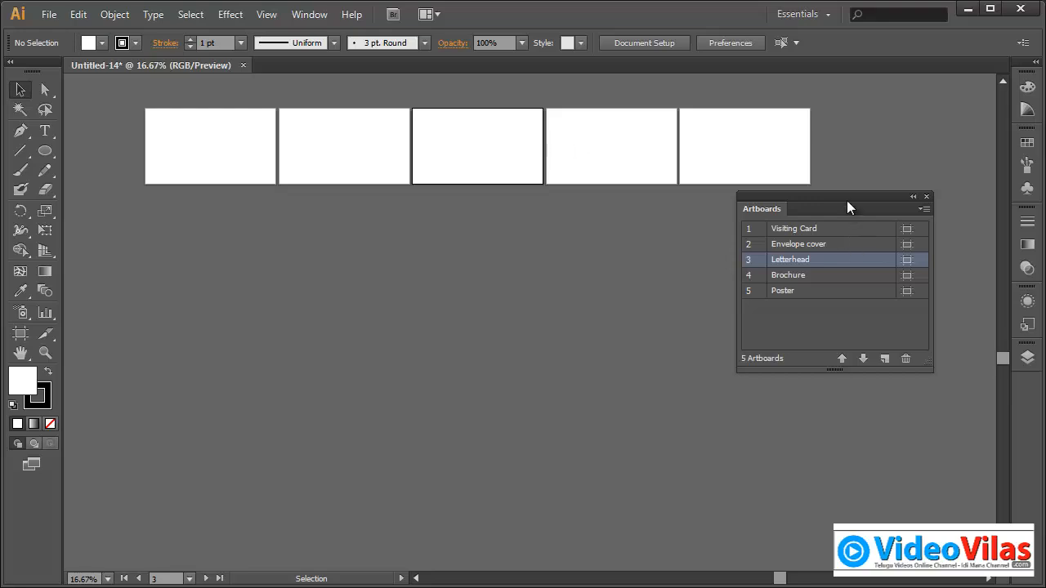
{"action": "left_click_drag", "start_coordinate": [846, 201], "coordinate": [867, 292]}
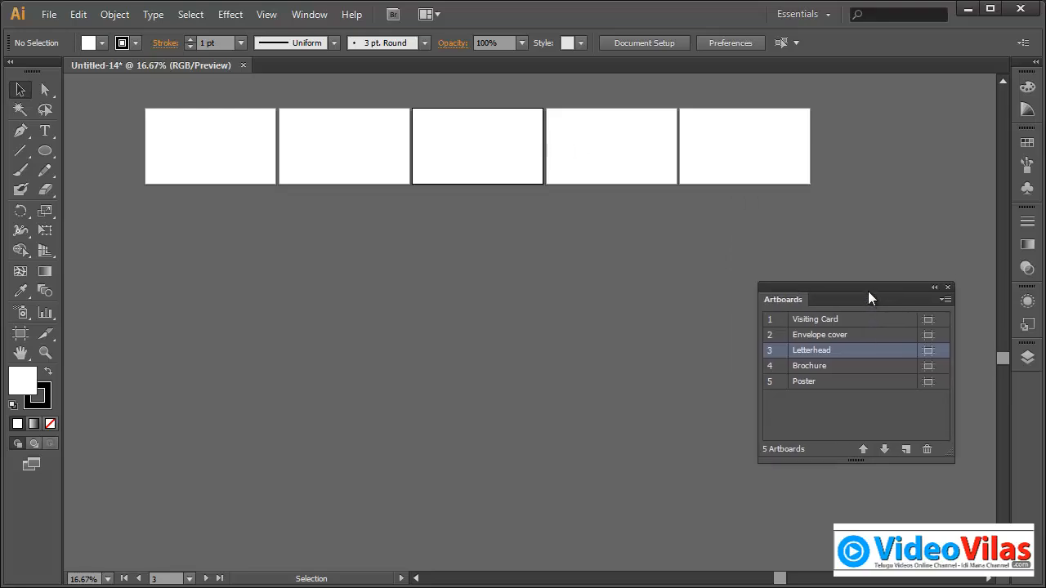